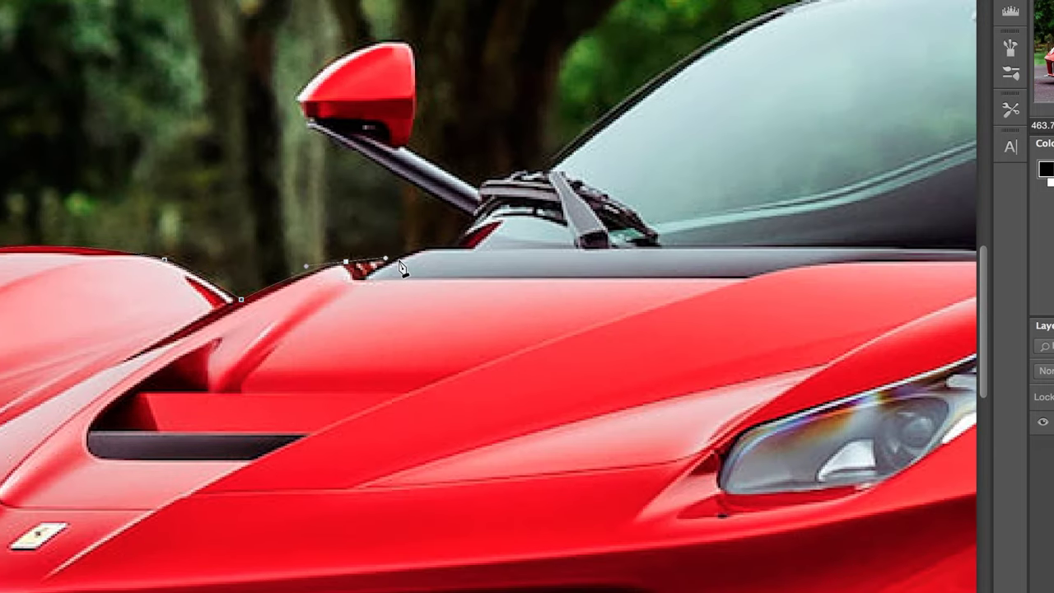
Trace the car's outline with the Pen tool from the hood up the mirror arm and around the far mirror's tip.
left_click_drag(509, 224, 374, 315)
left_click(339, 307)
left_click(174, 215)
scroll(167, 226, "up", 14, "alt")
left_click(191, 225)
left_click(148, 164)
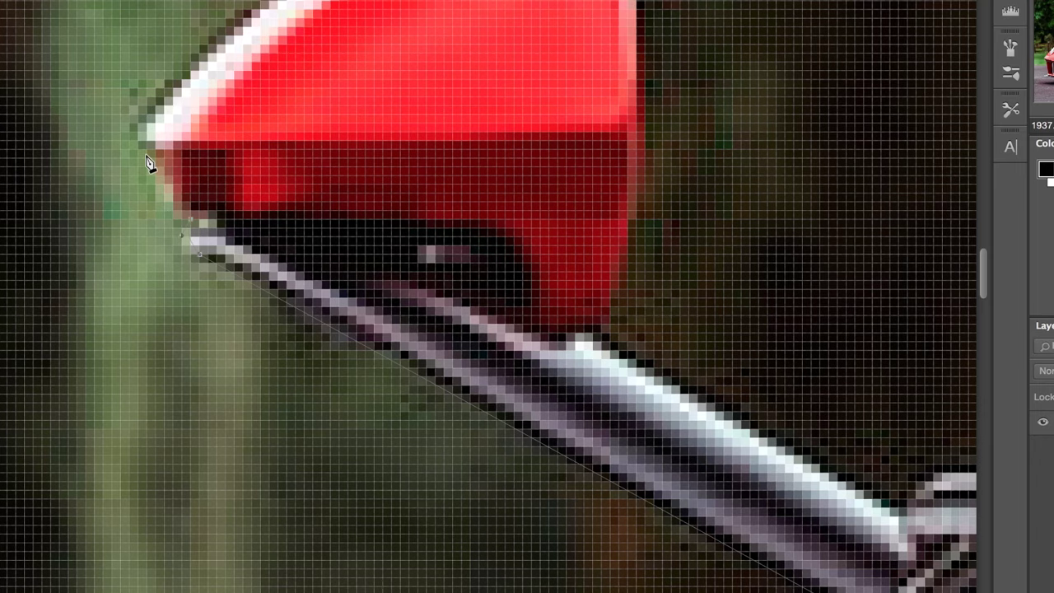
scroll(147, 157, "up", 5)
left_click_drag(164, 247, 203, 210)
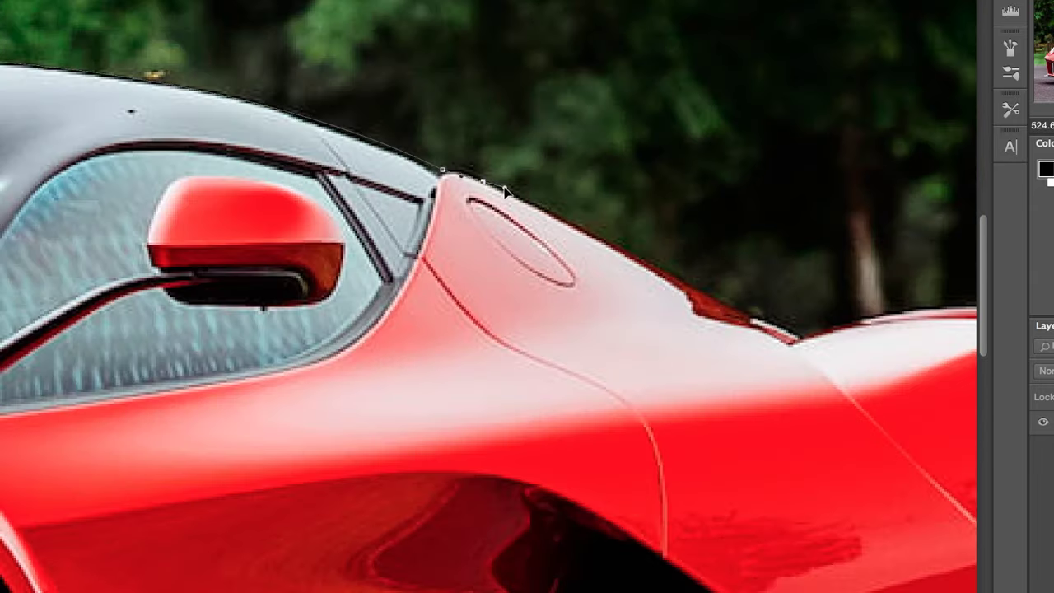
Continue the pen outline behind the roof and along the rear deck of the car.
left_click_drag(817, 339, 829, 351)
left_click(807, 338, "alt")
left_click_drag(811, 338, 249, 322)
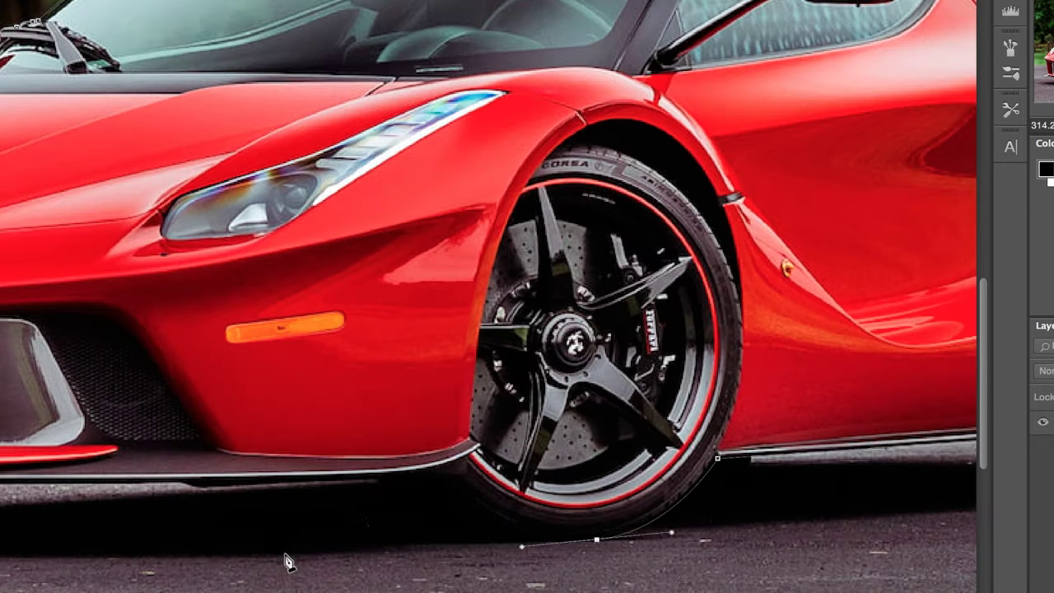
Trace the outline below the front tyre and bumper, and isolate the car on a transparent background.
left_click(202, 489)
left_click(183, 483)
scroll(184, 486, "left", 5)
left_click_drag(302, 462, 245, 461)
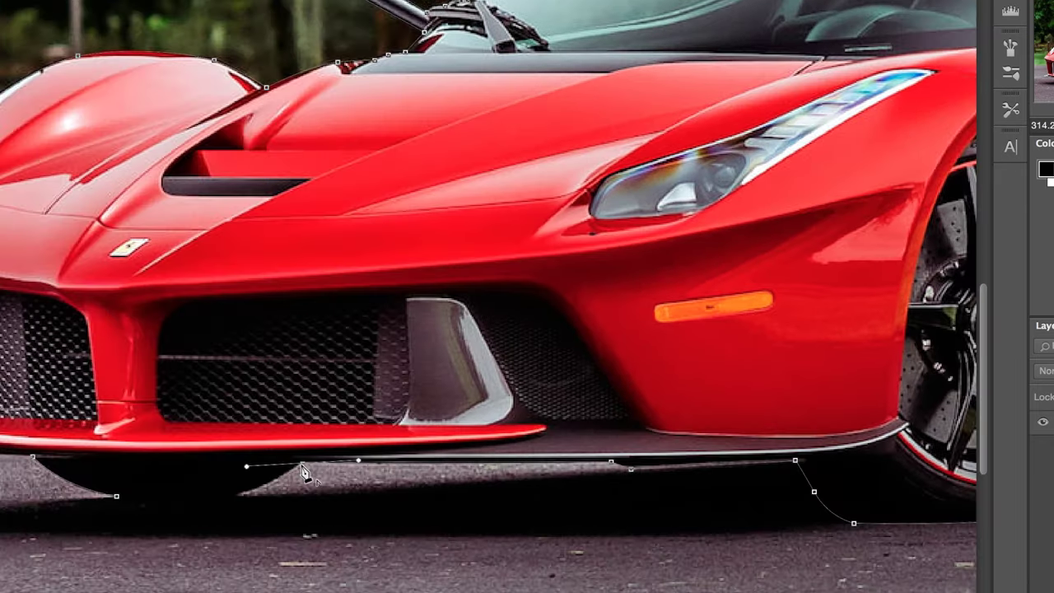
left_click(301, 461, "alt")
scroll(204, 527, "up", 2, "alt")
left_click_drag(170, 493, 103, 495)
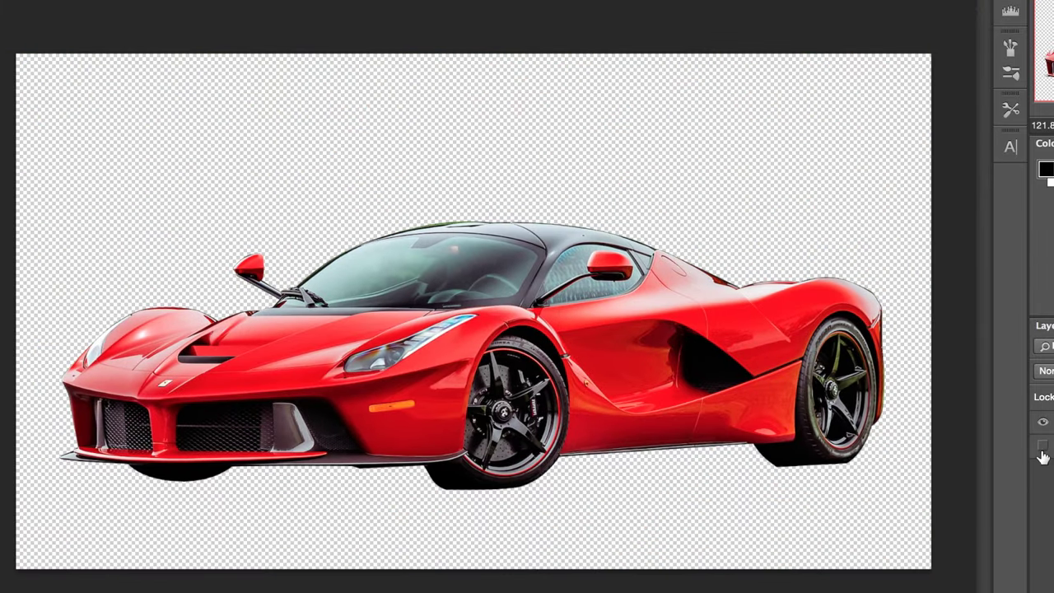
left_click(1044, 424)
left_click(1044, 424)
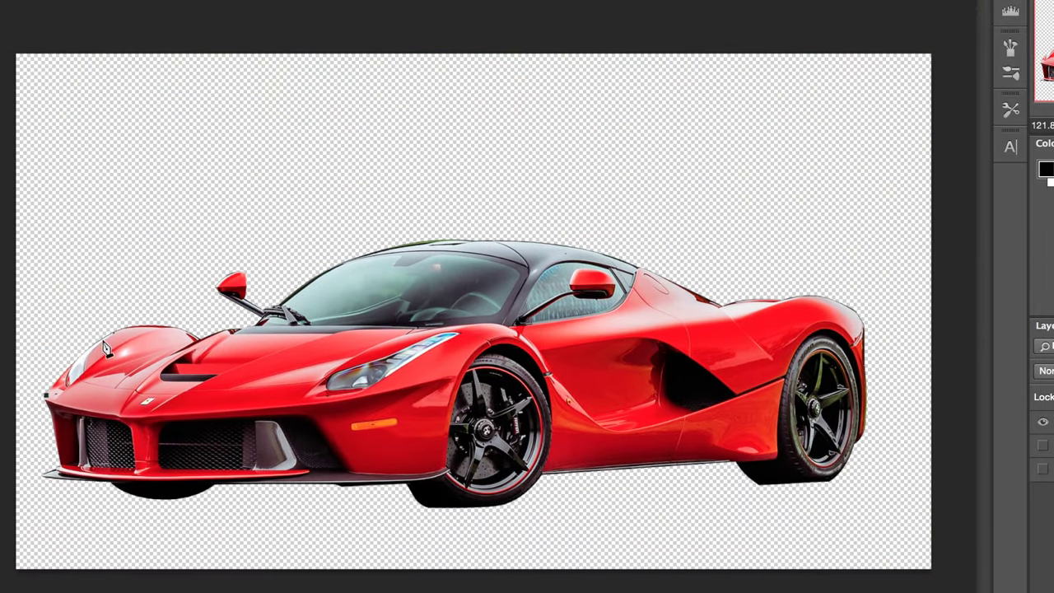
Draw a closed curved path from the car's nose, arching above the roof to the rear wheel and back along the underside.
scroll(48, 398, "up", 8, "alt")
left_click(58, 399)
scroll(224, 374, "down", 8, "alt")
left_click_drag(277, 248, 457, 177)
scroll(332, 233, "up", 1, "alt")
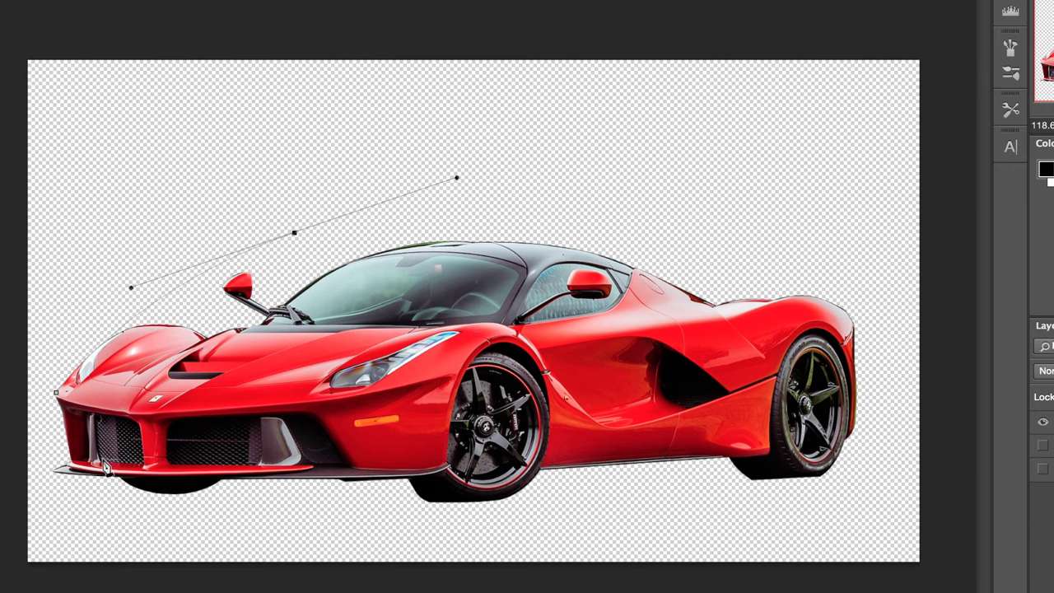
left_click_drag(733, 346, 925, 502)
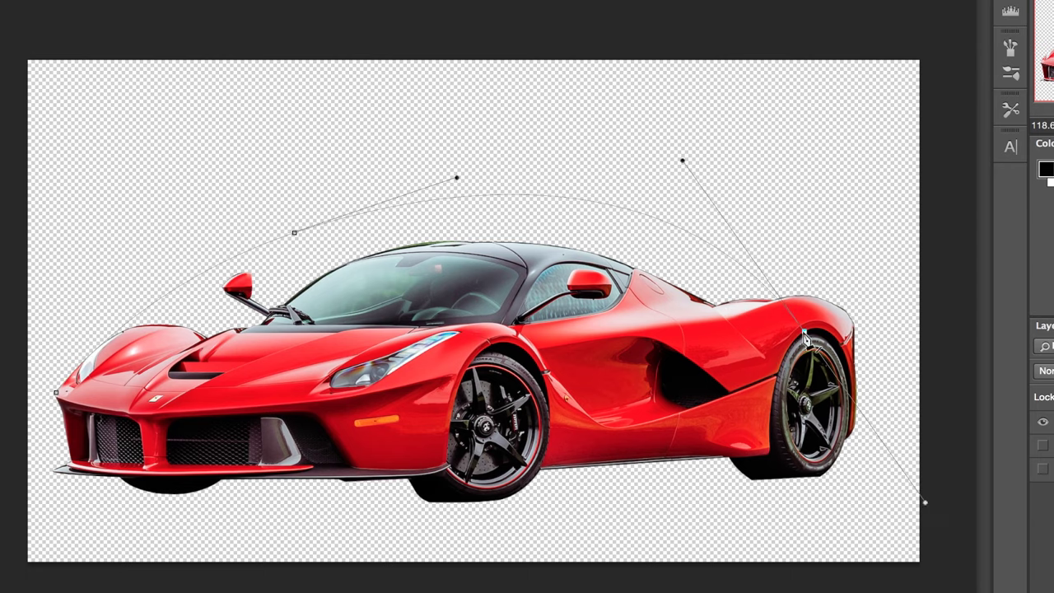
left_click_drag(864, 455, 718, 149)
mouse_move(826, 403)
left_mouse_down()
mouse_move(822, 374)
mouse_move(825, 405)
left_mouse_up()
left_click_drag(400, 477, 186, 481)
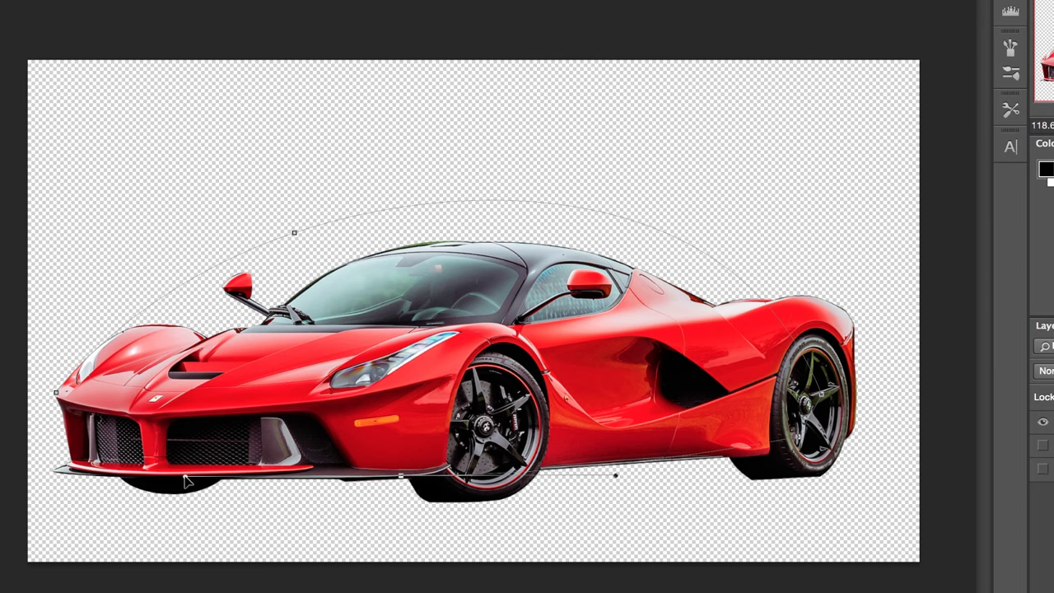
left_click(56, 393)
Convert the dome-shaped path to a selection and fill it with bright red sampled from the hood.
right_click(330, 284)
left_click(379, 342)
left_click(687, 162)
key("b")
left_click(200, 329, "alt")
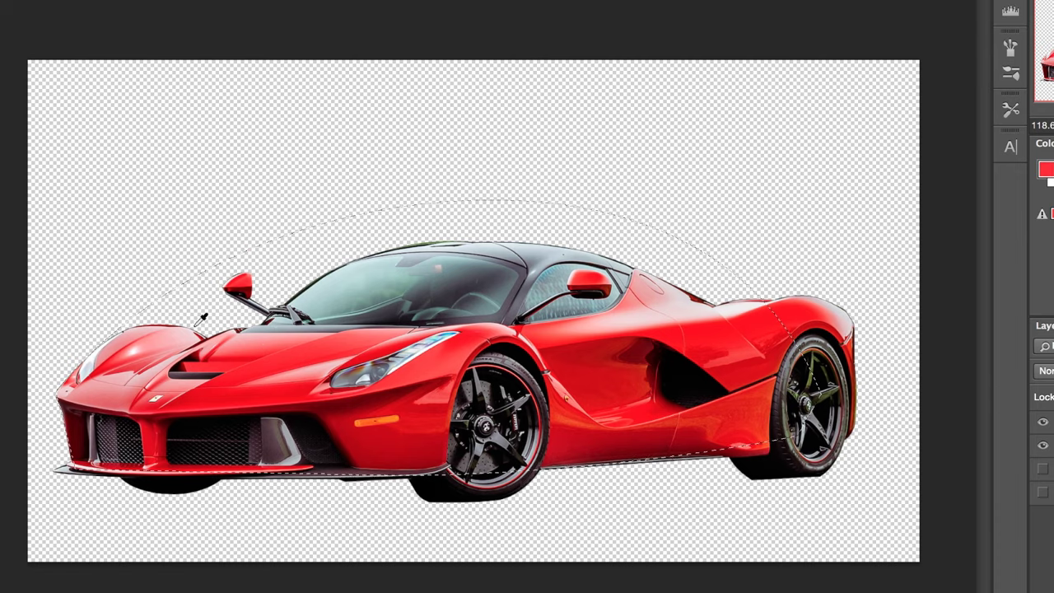
key("alt+BackSpace")
Fade out the car's rear end and cabin with a soft eraser to expose the red body shape.
key("v")
key("e")
mouse_move(865, 338)
left_mouse_down()
mouse_move(851, 456)
mouse_move(396, 510)
left_mouse_up()
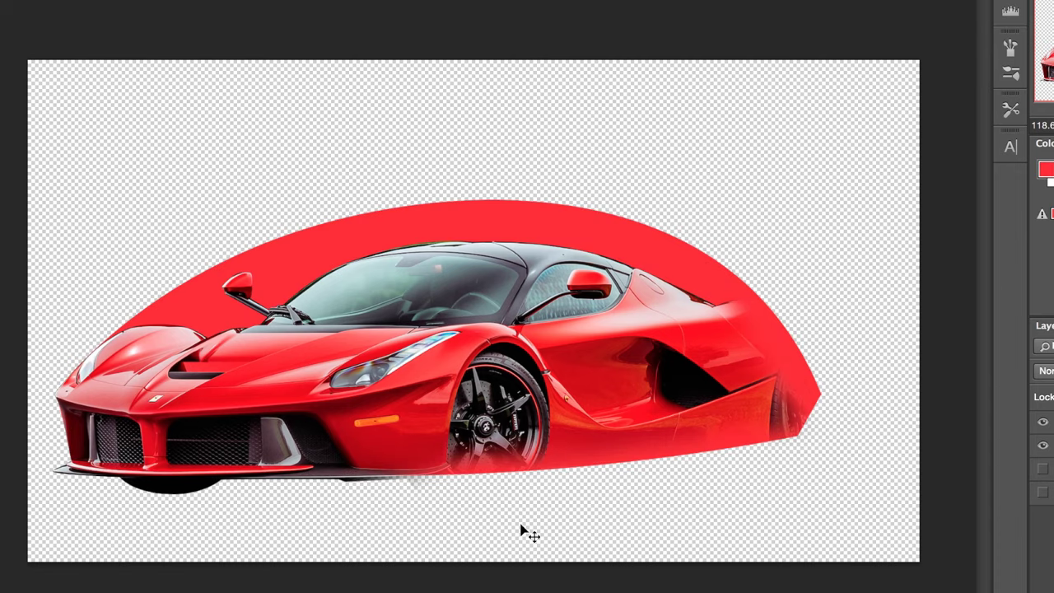
key("ctrl+z")
mouse_move(840, 346)
left_mouse_down()
mouse_move(632, 485)
mouse_move(550, 499)
left_mouse_up()
key("p")
scroll(399, 328, "up", 2, "alt")
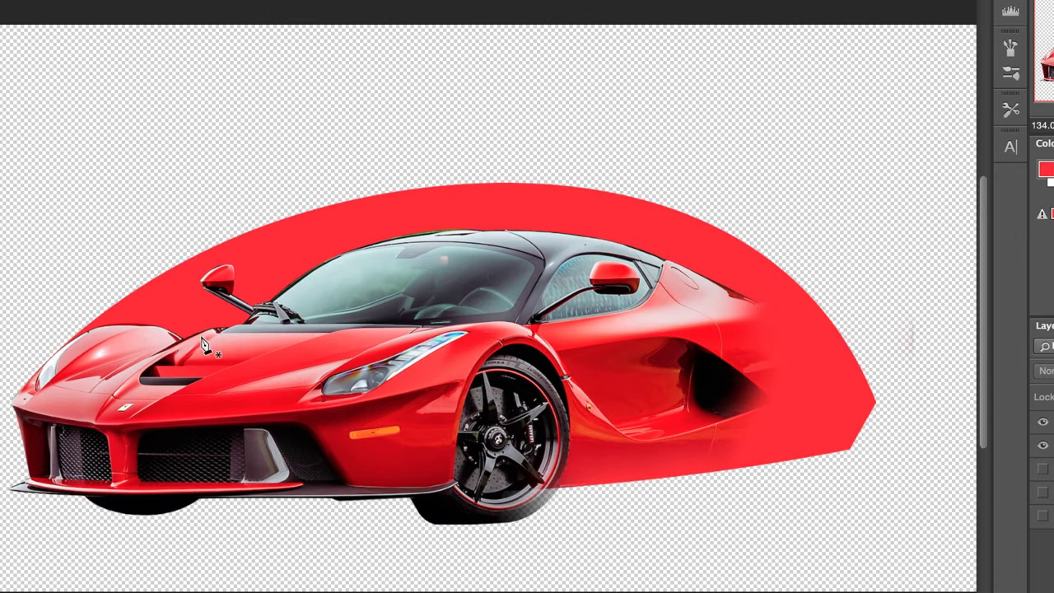
mouse_move(540, 232)
left_mouse_down()
mouse_move(322, 280)
mouse_move(706, 388)
mouse_move(75, 285)
mouse_move(643, 262)
left_mouse_up()
Draw a closed path running up the hood's centreline, over the top and around the rear, and load it as a selection.
left_click_drag(617, 195, 911, 256)
left_click_drag(889, 453, 367, 556)
left_click(114, 426)
right_click(237, 429)
left_click(119, 501)
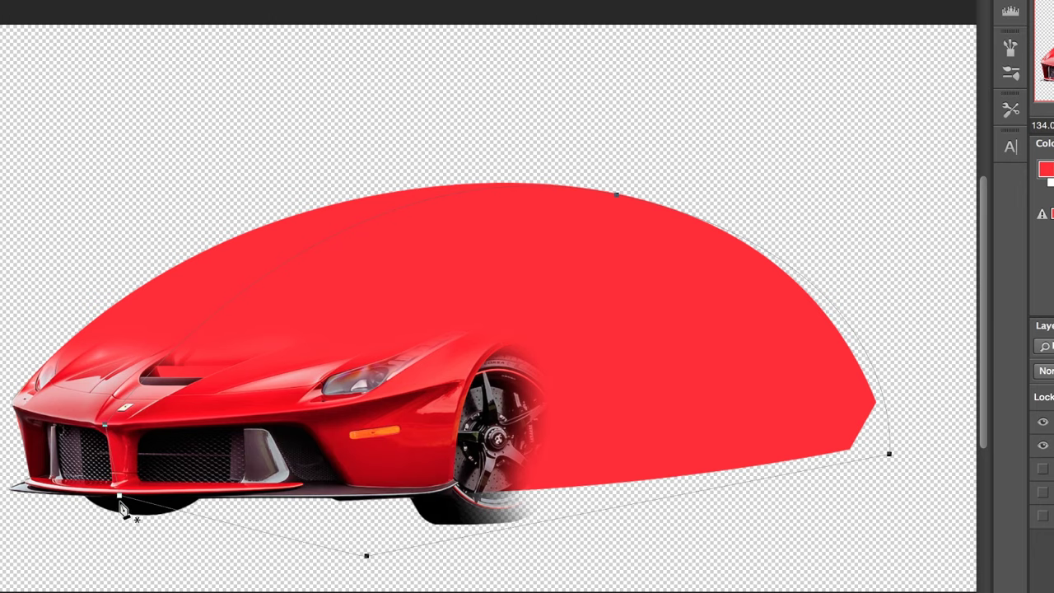
key("super+Return")
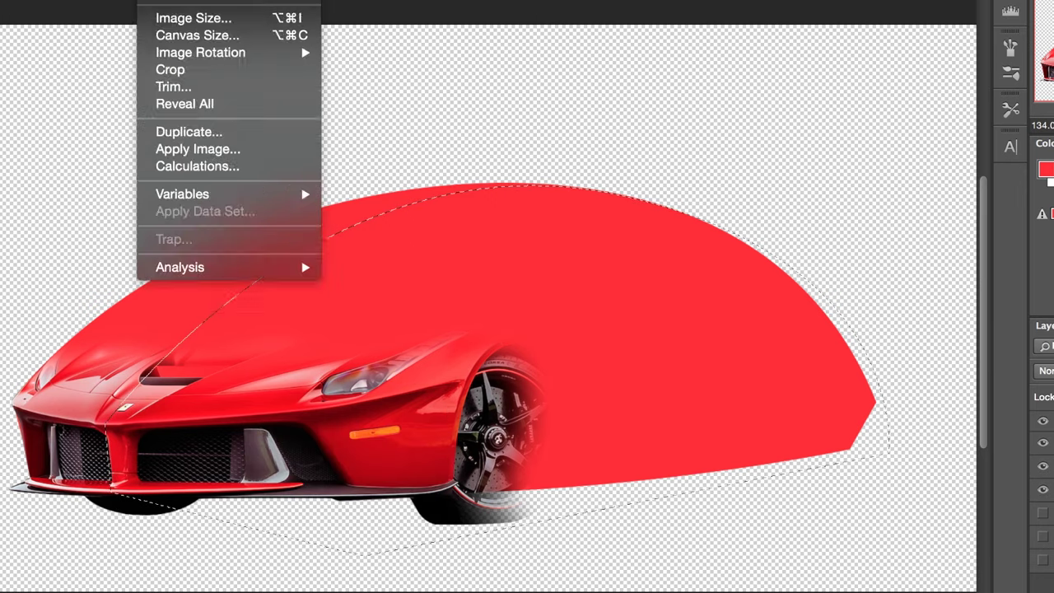
Stroke the selection with a thin white line and erase the parts outside the hood's centre seam.
left_click(123, 177)
left_click(654, 111)
left_click(349, 67)
left_click(767, 56)
left_click(852, 73)
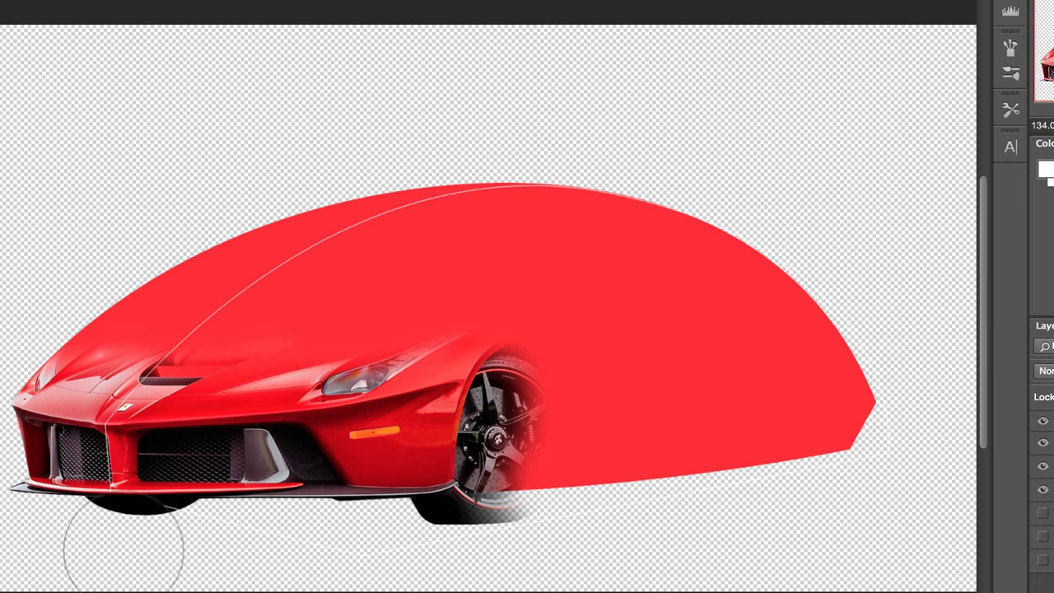
mouse_move(123, 550)
left_mouse_down()
mouse_move(711, 494)
mouse_move(702, 199)
left_mouse_up()
Erase the front wheel and fender with a soft eraser to blend them into the red body.
key("p")
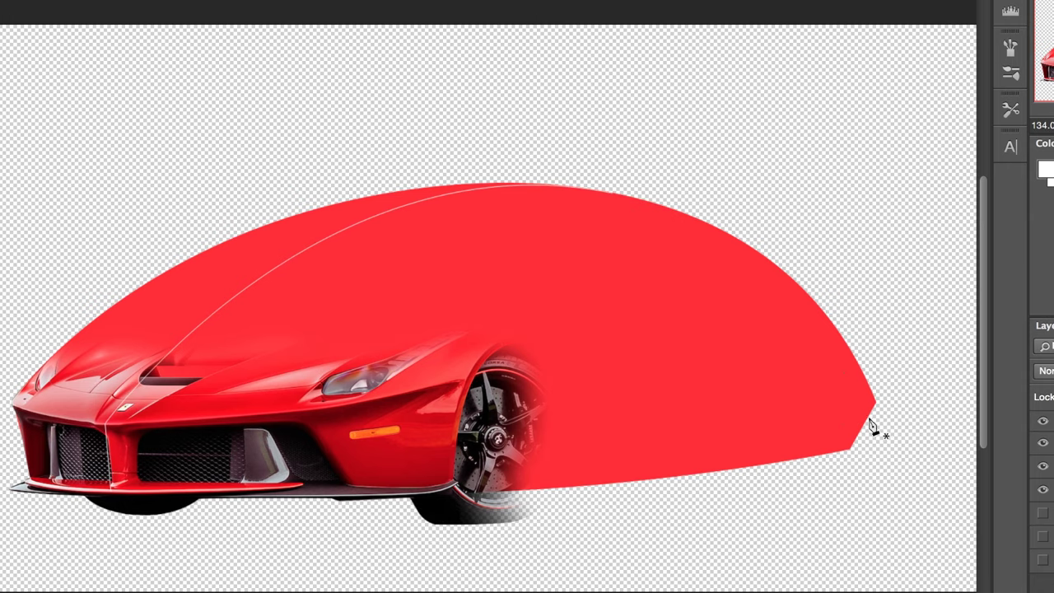
key("e")
mouse_move(556, 399)
left_mouse_down()
mouse_move(532, 379)
mouse_move(501, 447)
left_mouse_up()
key("p")
scroll(412, 553, "up", 10, "alt")
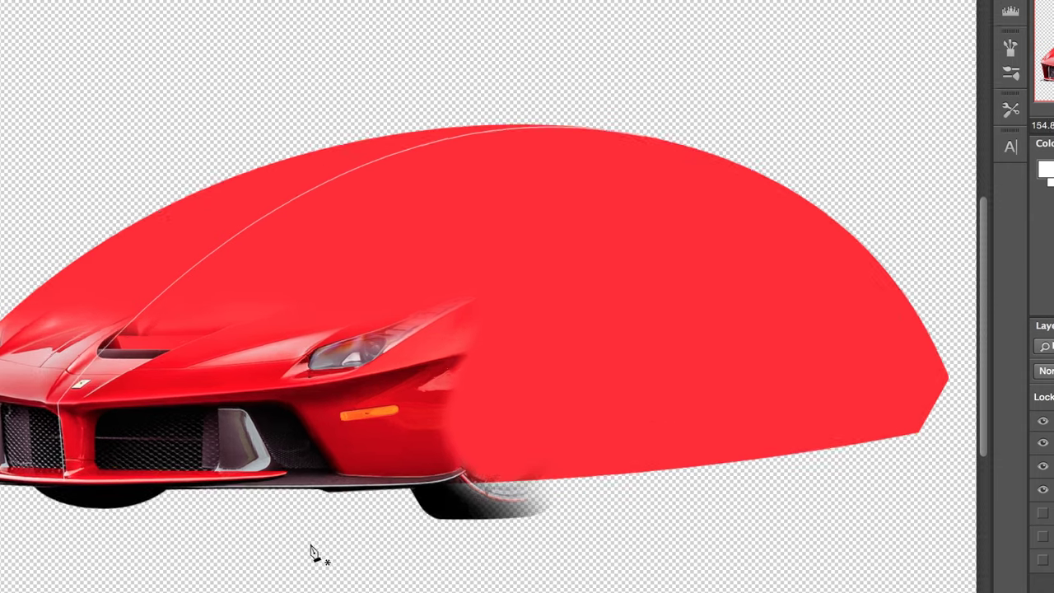
Outline the area beneath the front bumper, convert it to a selection and delete the remaining tyres.
left_click(322, 451)
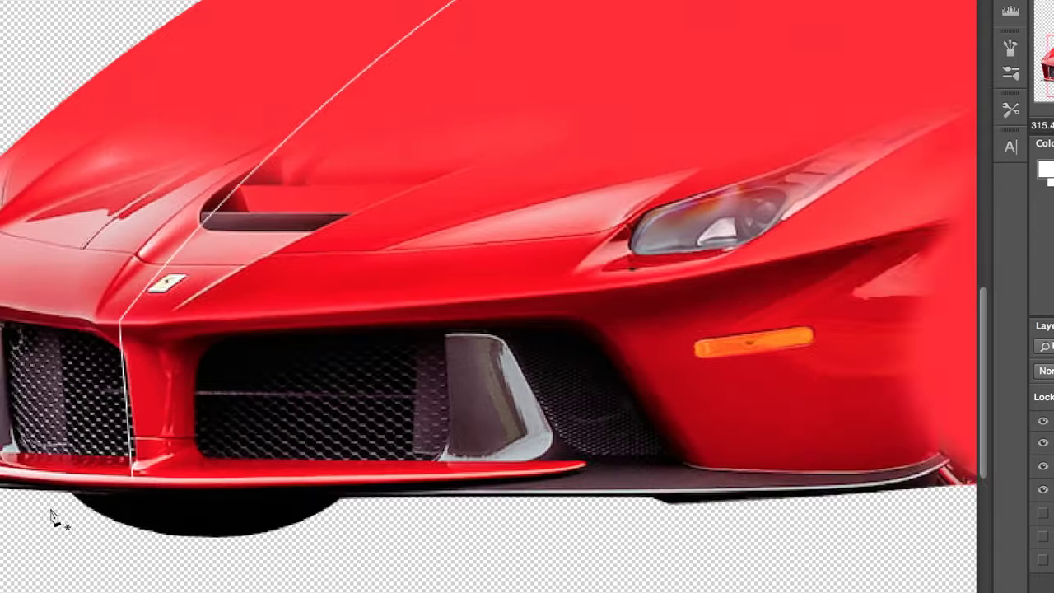
scroll(584, 499, "up", 2, "alt")
right_click(69, 482)
left_click(135, 589)
key("Return")
key("Delete")
key("super+d")
scroll(577, 400, "down", 12, "alt")
scroll(483, 377, "down", 1, "alt")
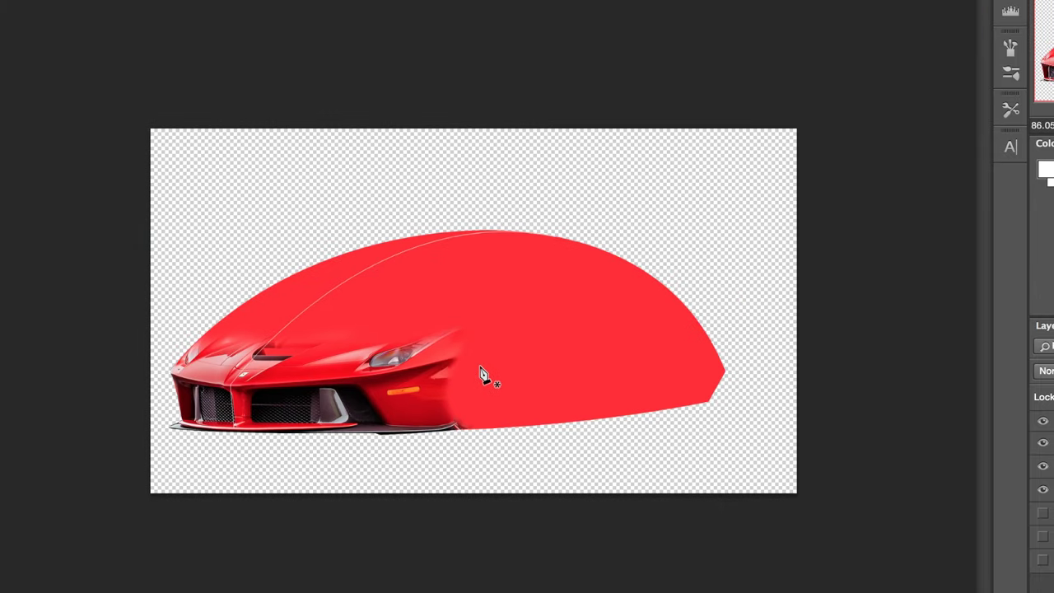
Draw a tapered highlight path sweeping back from the near headlight along the body and convert it to a selection.
scroll(486, 376, "up", 3, "alt")
scroll(369, 391, "up", 5, "alt")
scroll(503, 362, "down", 4, "alt")
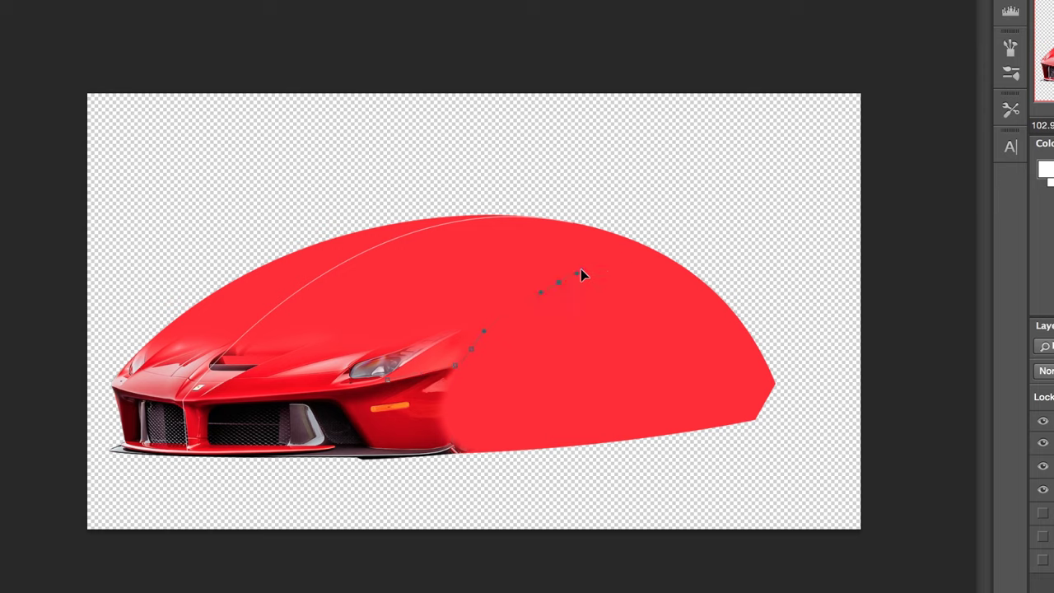
scroll(608, 267, "up", 3, "alt")
right_click(313, 382)
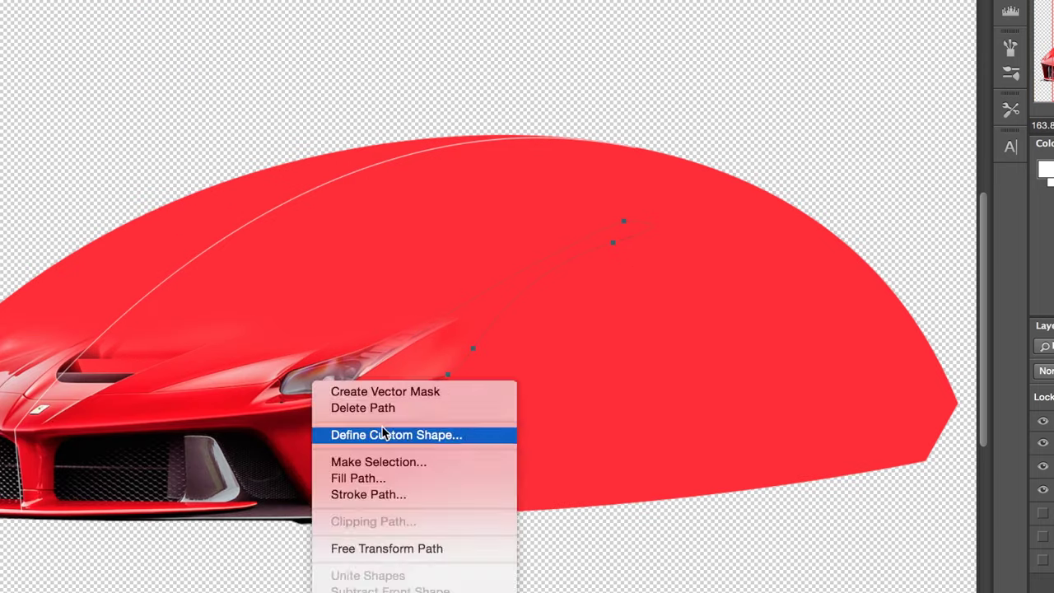
left_click(379, 462)
key("Return")
Paint the selection light pink on a new layer and softly erase the highlight's front end near the headlight.
key("super+alt+shift+n")
key("b")
left_click(422, 336, "alt")
left_click_drag(422, 336, 527, 327)
key("e")
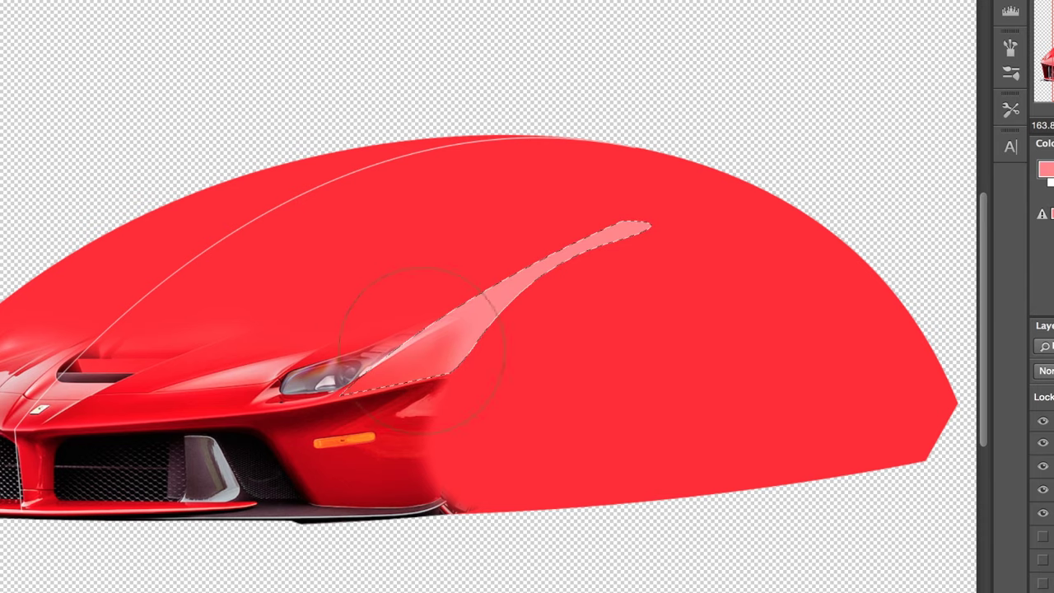
left_click_drag(422, 350, 443, 351)
key("super+d")
scroll(471, 332, "down", 4, "alt")
scroll(483, 327, "up", 4, "alt")
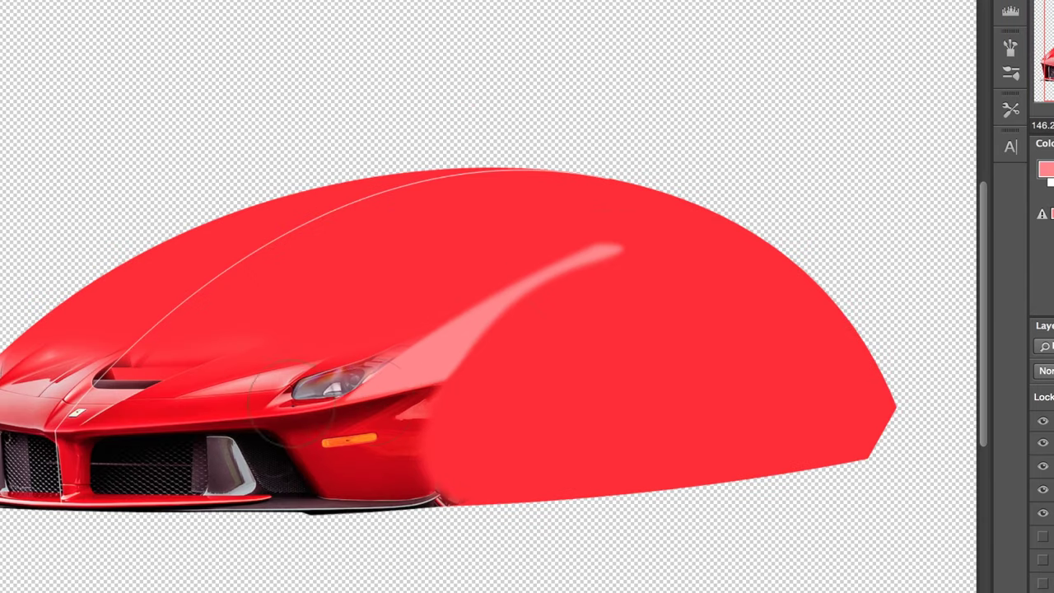
Soften the pink highlight streak with a Gaussian Blur.
left_click(358, 1)
mouse_move(367, 76)
left_click(622, 146)
key("Return")
Shade the body's upper edge and side panel with a large soft brush in a deeper red sampled from the bumper.
scroll(502, 348, "down", 2, "alt")
left_click(428, 412, "alt")
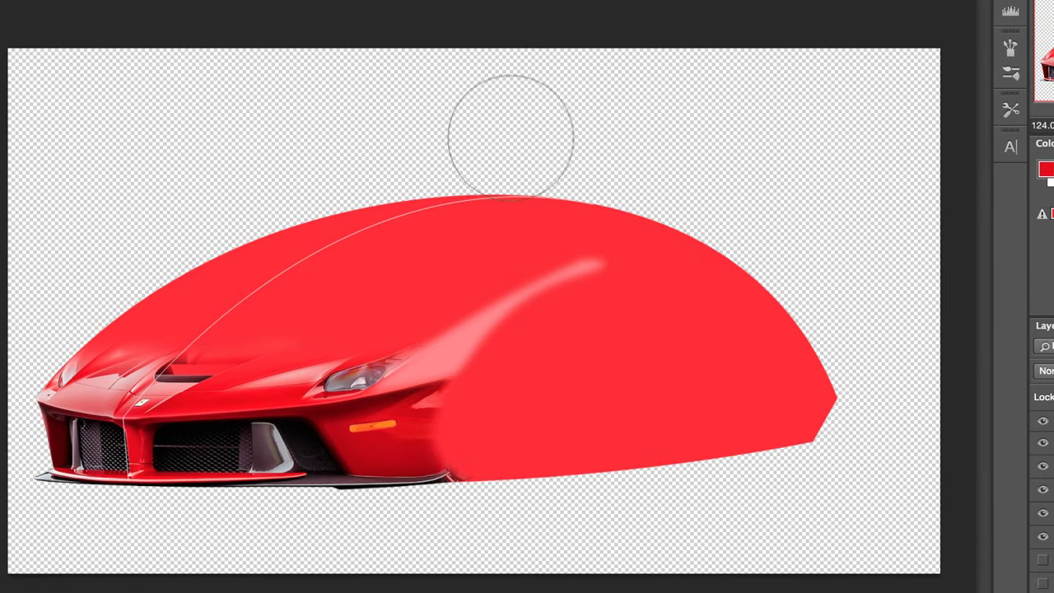
key("bracketright")
key("bracketright")
key("bracketright")
key("bracketright")
left_click_drag(576, 107, 777, 189)
key("bracketleft")
key("bracketleft")
key("bracketleft")
left_click_drag(91, 160, 240, 220)
left_click_drag(523, 449, 729, 463)
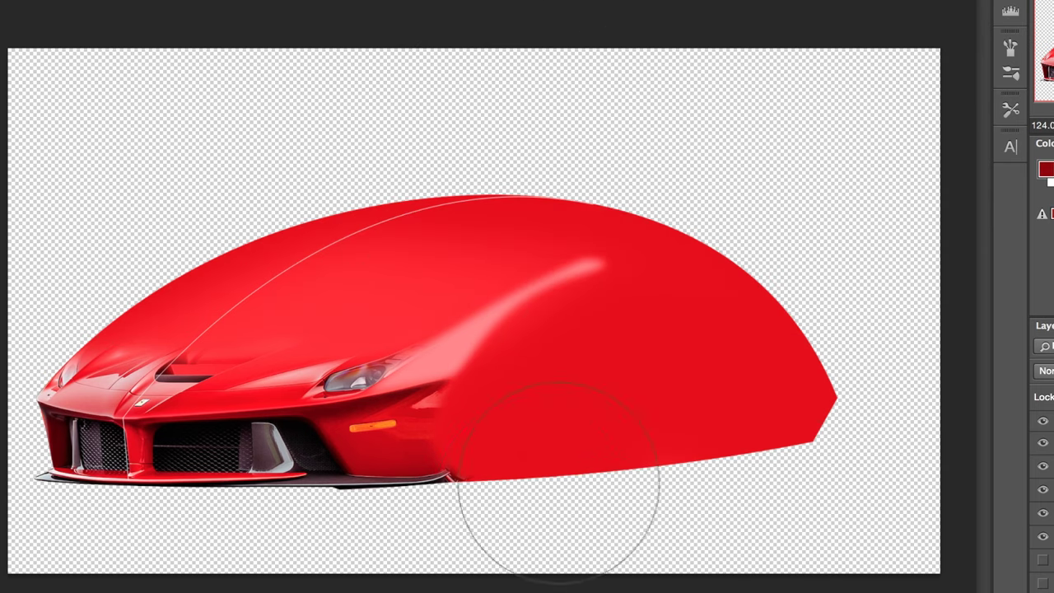
Brush dark red over the side panel and bright red along the rear edge.
mouse_move(558, 482)
left_mouse_down()
mouse_move(568, 395)
mouse_move(486, 419)
mouse_move(766, 418)
left_mouse_up()
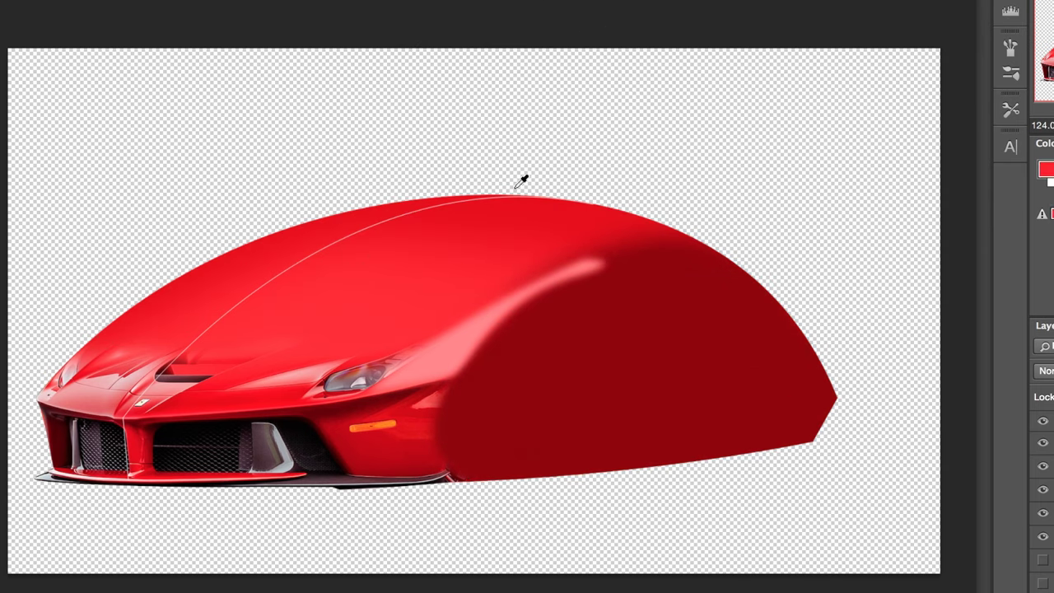
left_click_drag(761, 86, 910, 354)
Brush a deeper dark red shadow over the lower part of the side panel with a smaller brush.
key("bracketleft")
key("bracketleft")
key("bracketleft")
left_click(503, 456, "alt")
key("bracketleft")
key("bracketleft")
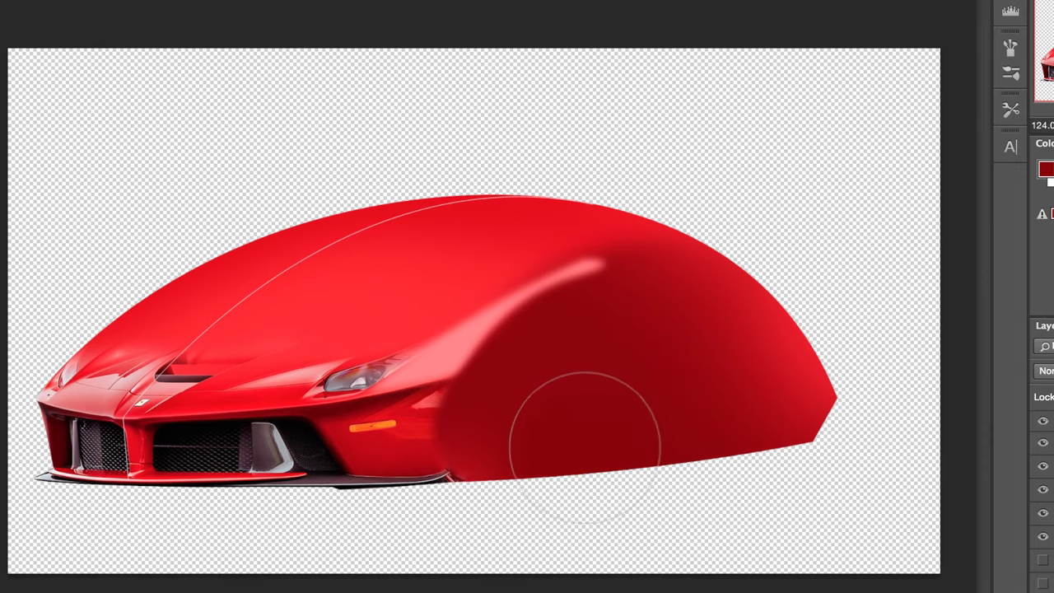
mouse_move(534, 453)
left_mouse_down()
mouse_move(685, 513)
mouse_move(612, 437)
left_mouse_up()
Smooth the body shading with a Gaussian Blur, using a radius larger than 8.7 pixels.
left_click(356, 2)
left_click(630, 143)
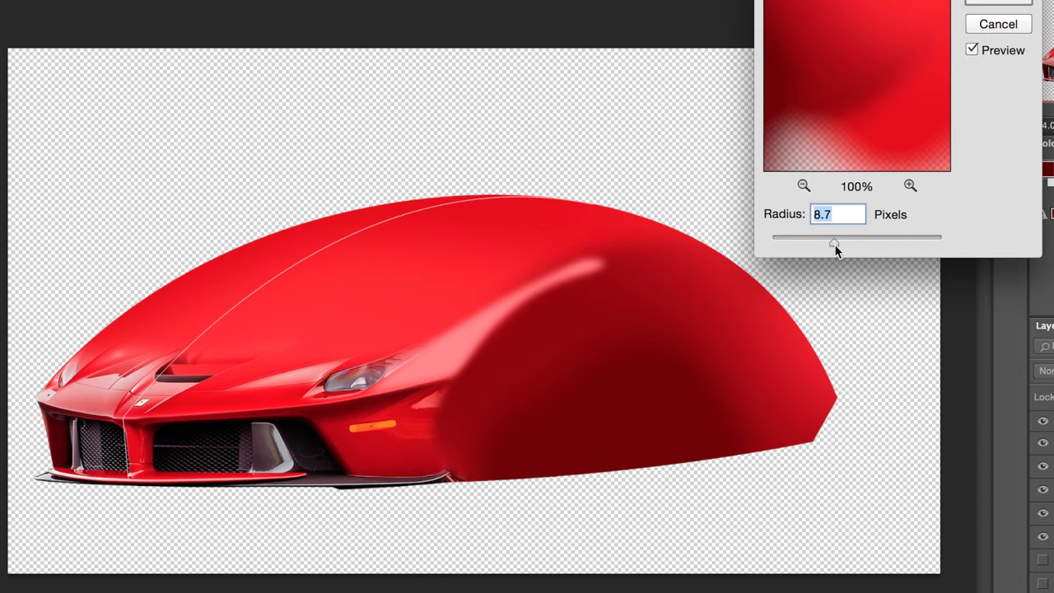
left_click_drag(834, 244, 849, 244)
left_click(999, 3)
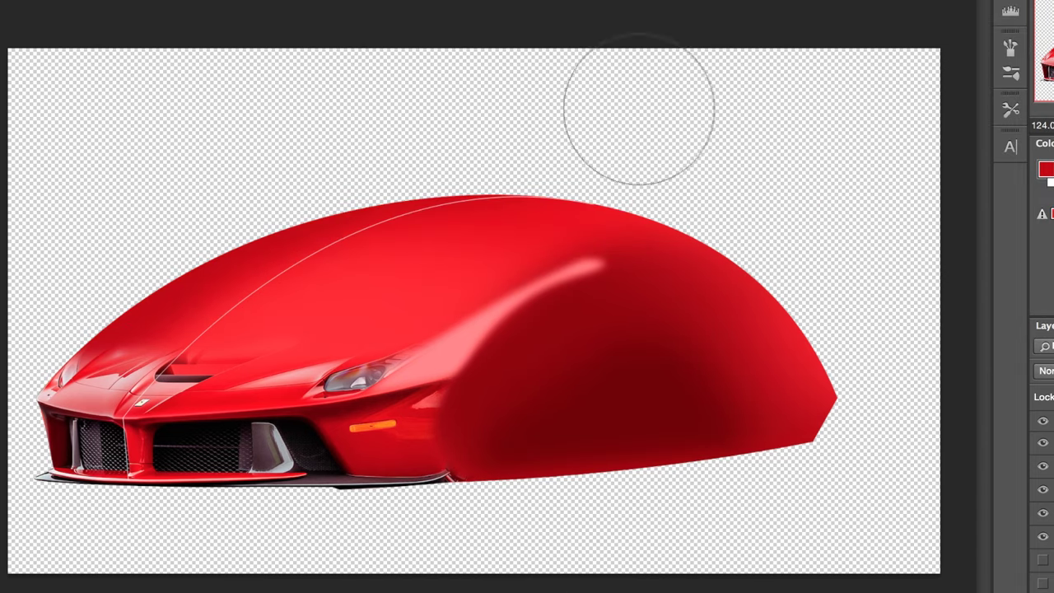
Brush darker red along the far upper edge, and add soft pink rim highlights on the far and rear edges.
left_click(354, 288, "alt")
mouse_move(64, 271)
left_mouse_down()
mouse_move(191, 197)
mouse_move(346, 144)
left_mouse_up()
left_click(453, 350, "alt")
key("bracketleft")
key("bracketleft")
left_click_drag(59, 297, 262, 160)
left_click_drag(725, 189, 869, 363)
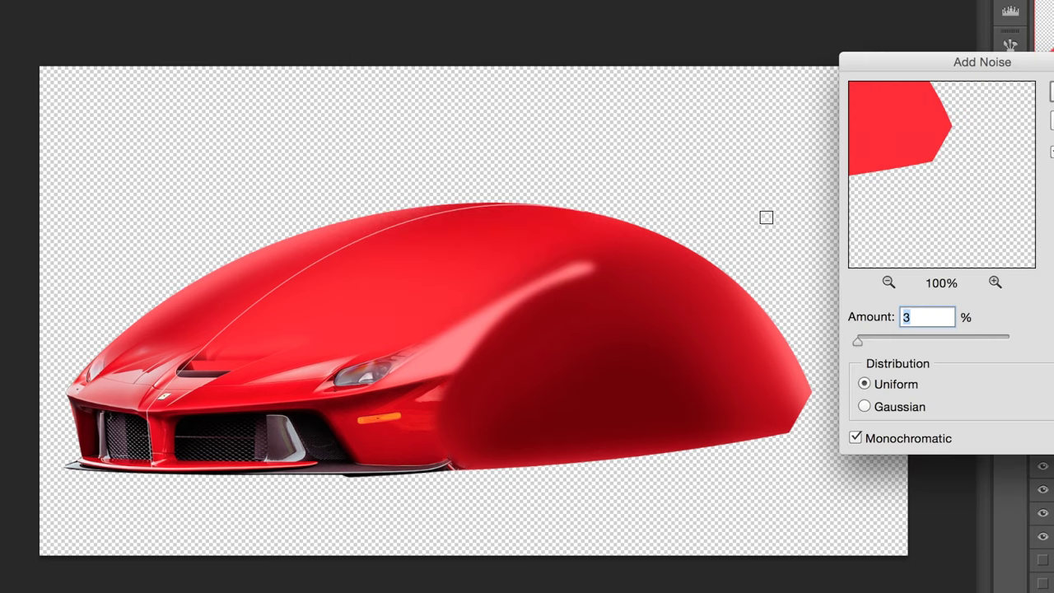
Add 3% uniform monochromatic noise to the red body and apply a Gaussian Blur to the highlight.
key("Return")
mouse_move(371, 75)
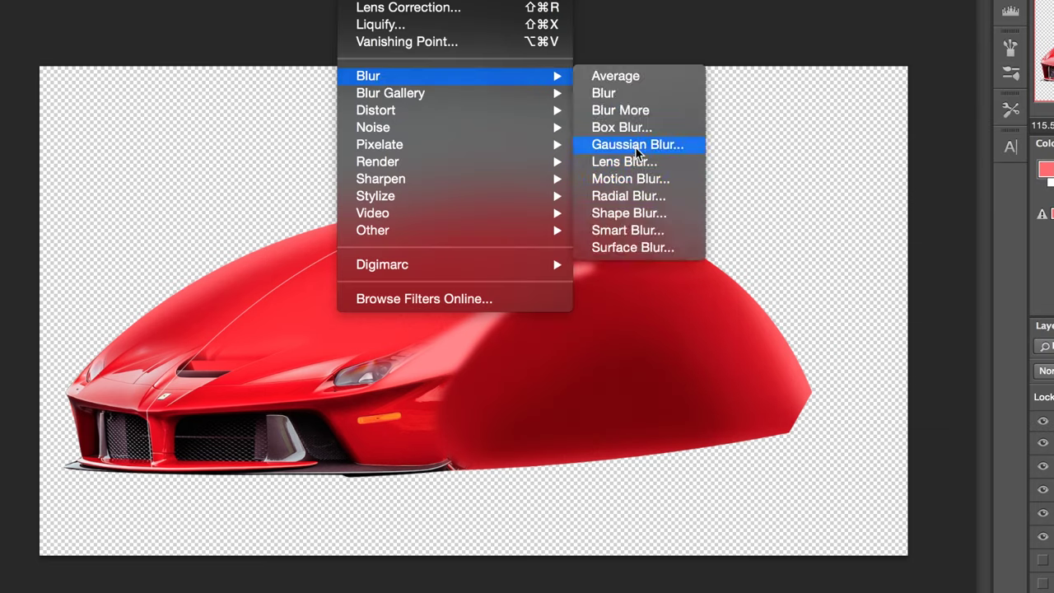
left_click(637, 154)
key("Return")
Soften the side highlight and erase the headlights and hood vent with a soft eraser.
key("e")
key("bracketright")
key("bracketright")
key("bracketright")
left_click_drag(579, 327, 661, 378)
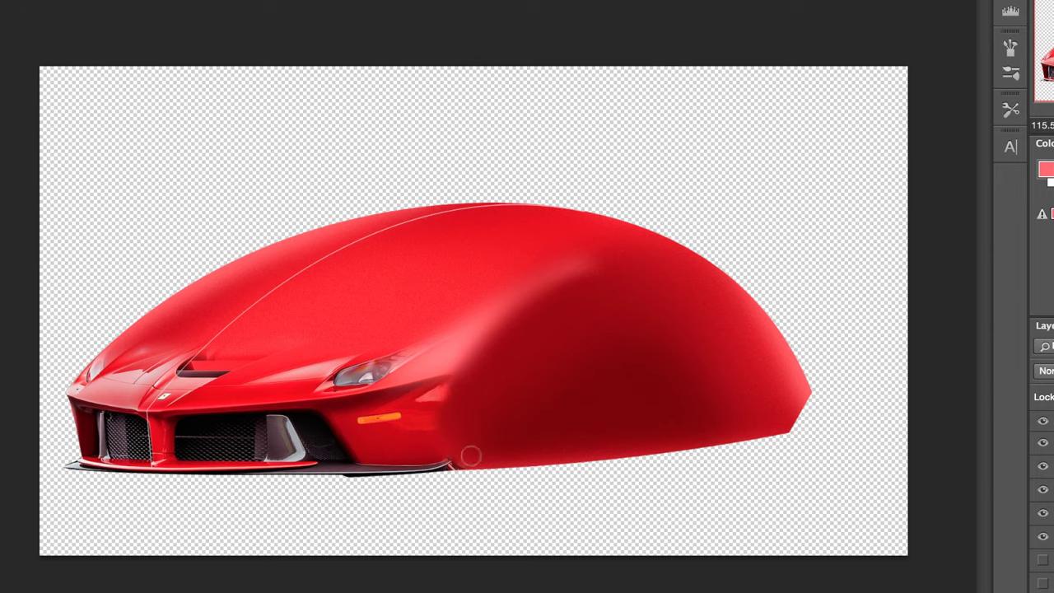
mouse_move(204, 379)
left_mouse_down()
mouse_move(410, 358)
mouse_move(77, 354)
left_mouse_up()
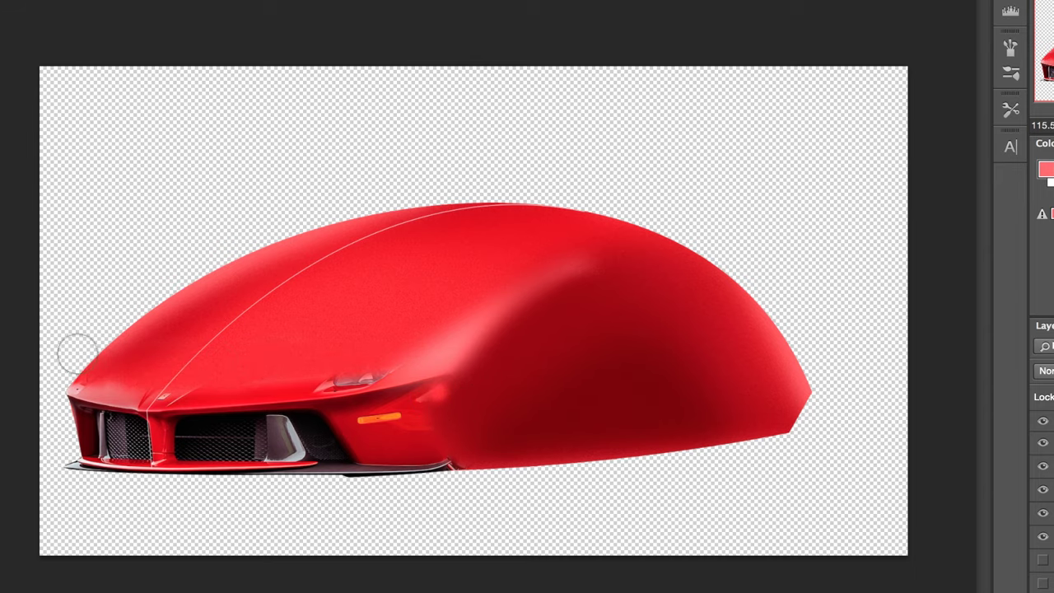
Trace a path along the hood's front edge around the near headlight and clear its remains.
scroll(71, 397, "up", 5, "alt")
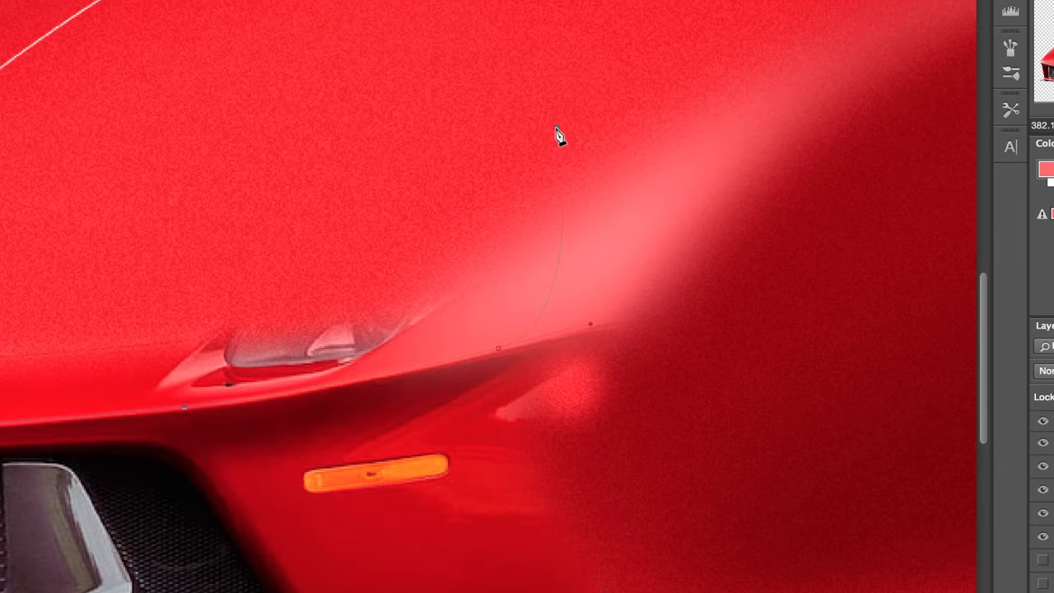
key("ctrl+0")
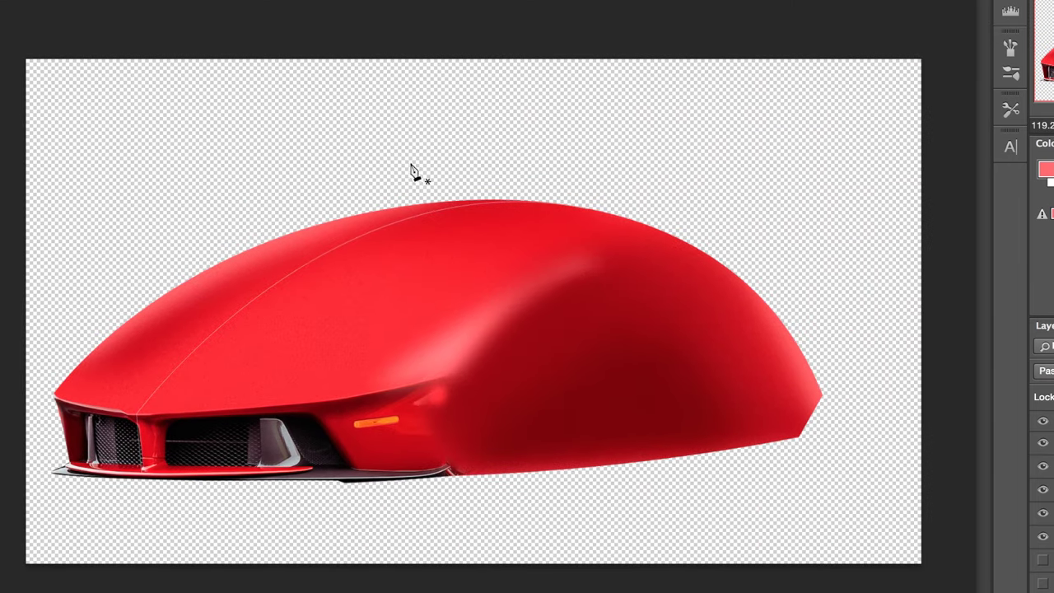
Trace a higher curve over the body from front corner to rear tip, make it a selection and brush red inside.
left_click_drag(474, 185, 736, 177)
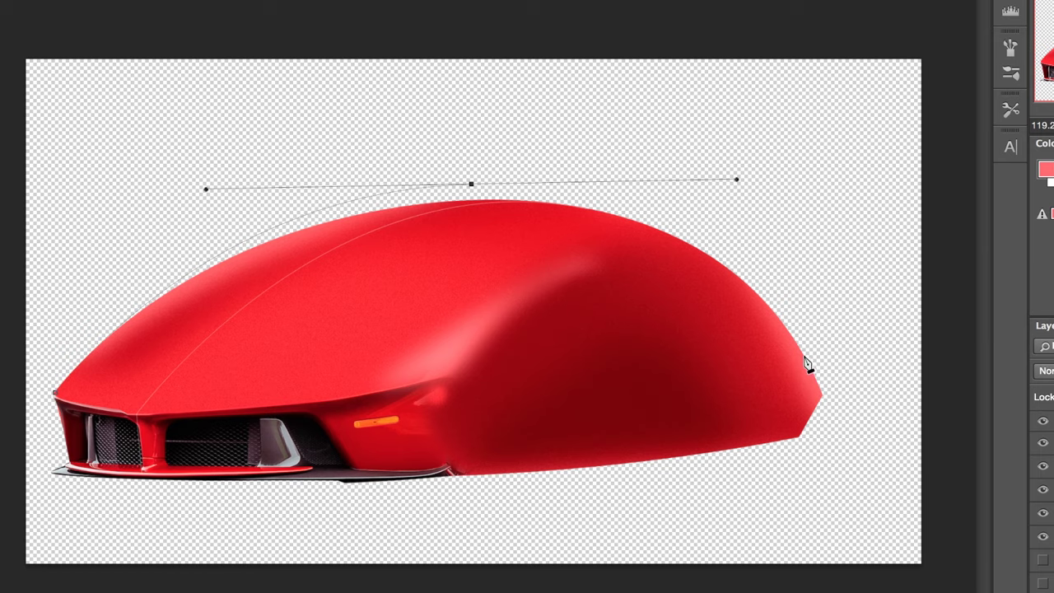
left_click_drag(816, 377, 833, 424)
left_click_drag(471, 184, 455, 181, "ctrl")
left_click(706, 365)
left_click(320, 418)
left_click(55, 393)
right_click(54, 391)
left_click(99, 489)
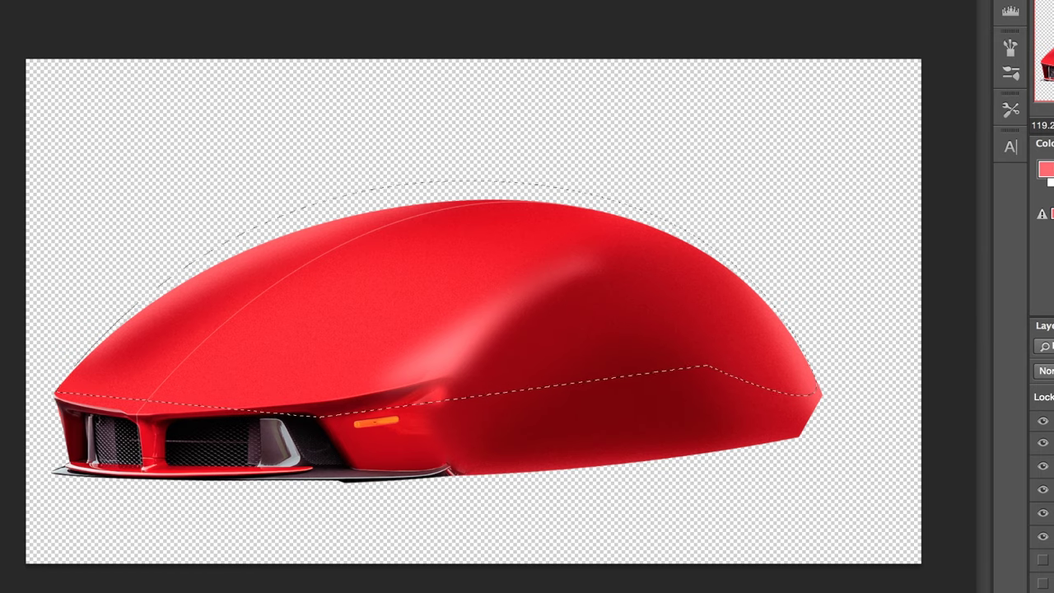
mouse_move(256, 222)
left_mouse_down()
mouse_move(169, 257)
mouse_move(639, 110)
mouse_move(665, 188)
left_mouse_up()
key("ctrl+d")
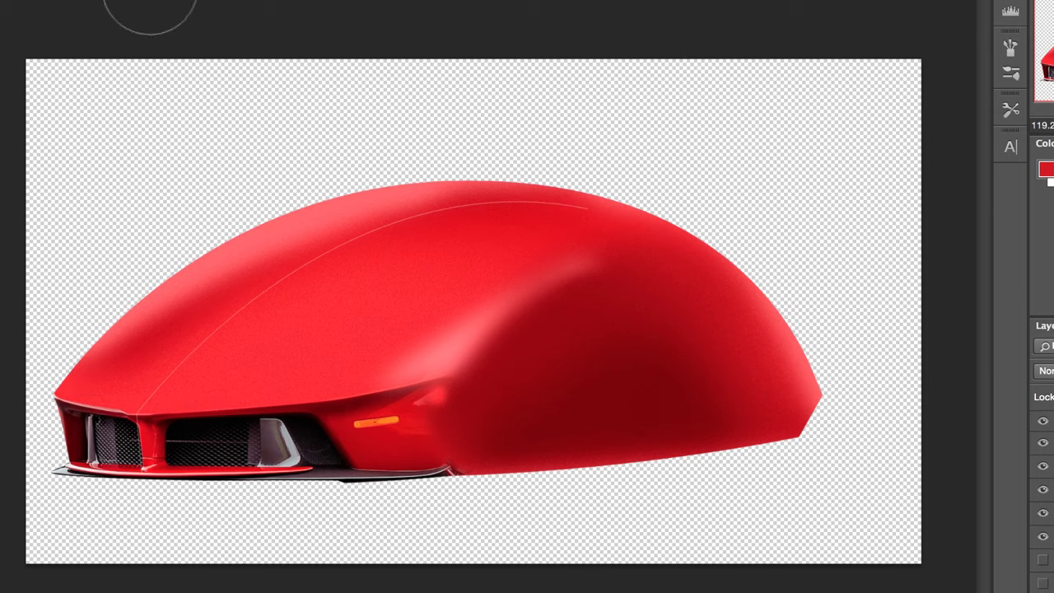
Distort the hood's centre line to meet the raised crest and nudge the side highlight upward.
key("ctrl+t")
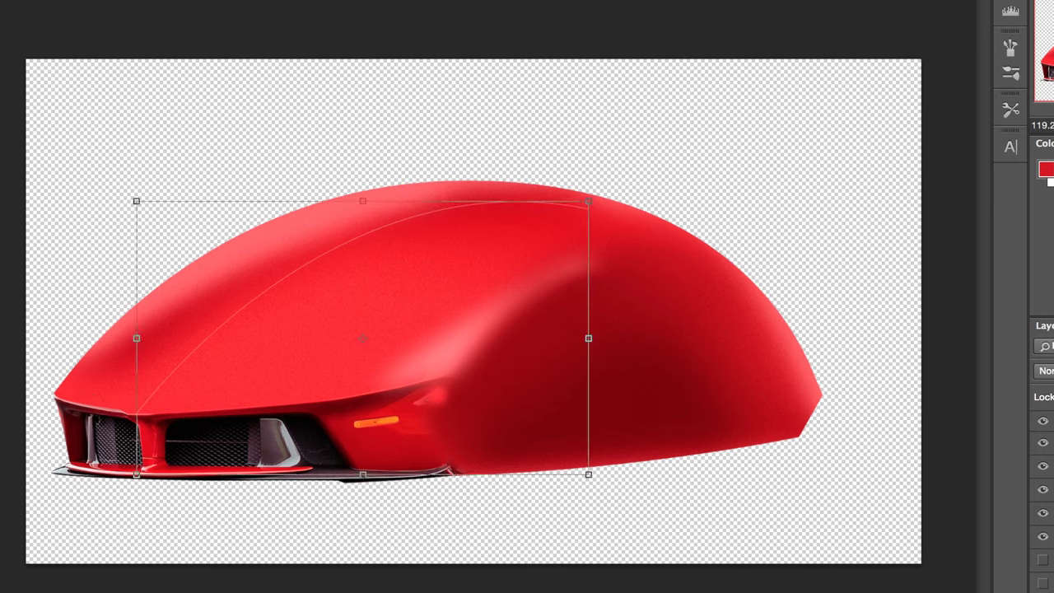
left_click_drag(588, 201, 565, 180, "ctrl")
key("Return")
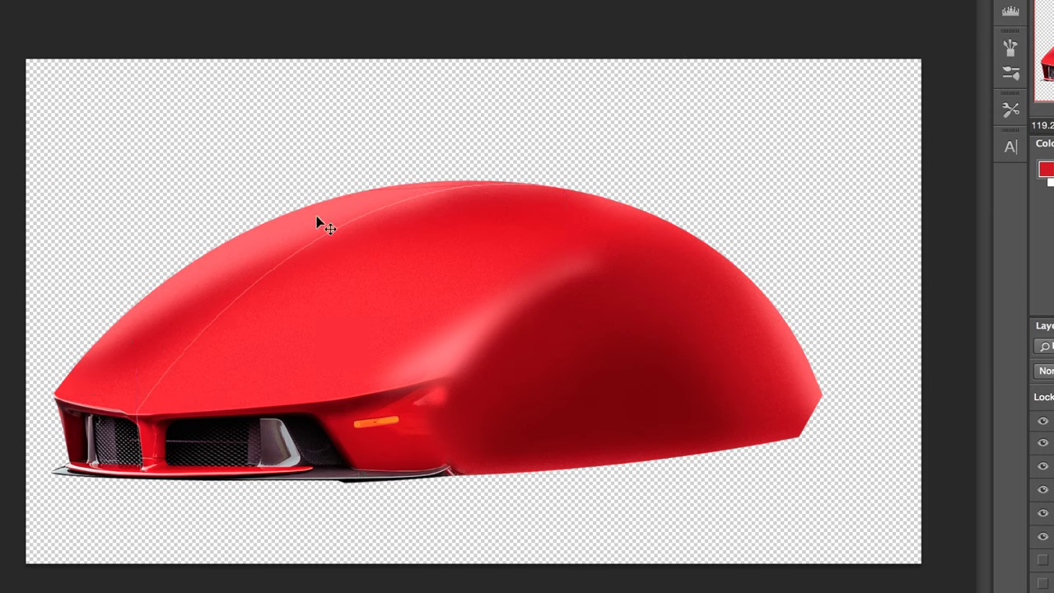
key("ctrl+t")
left_click_drag(623, 234, 631, 216)
key("Return")
key("ctrl+t")
key("Return")
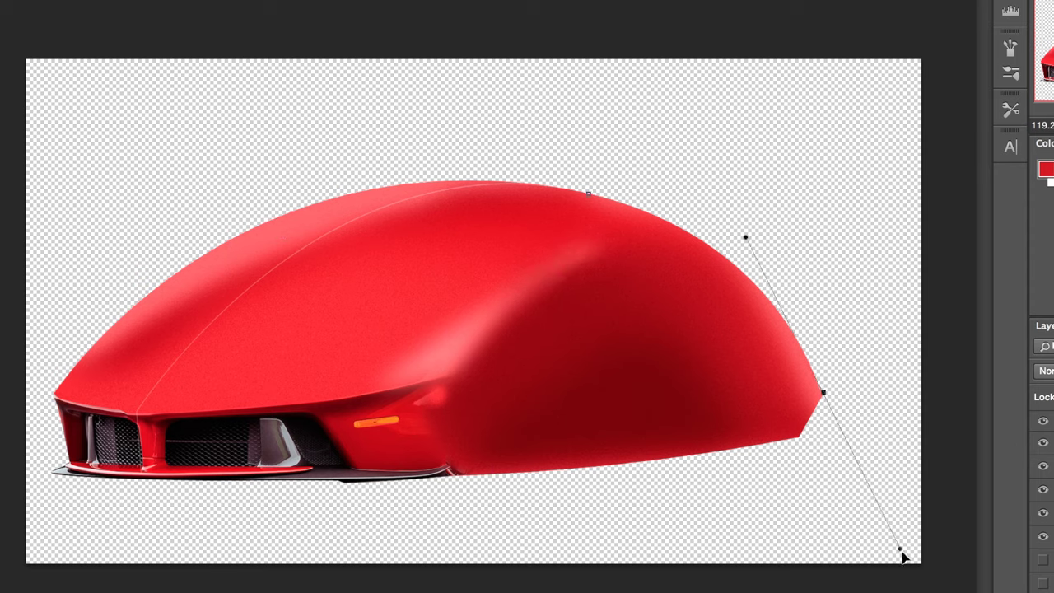
Select along the path on the upper rear edge to refine that outline, and stretch the hood's centre line outward.
right_click(588, 195)
left_click(630, 239)
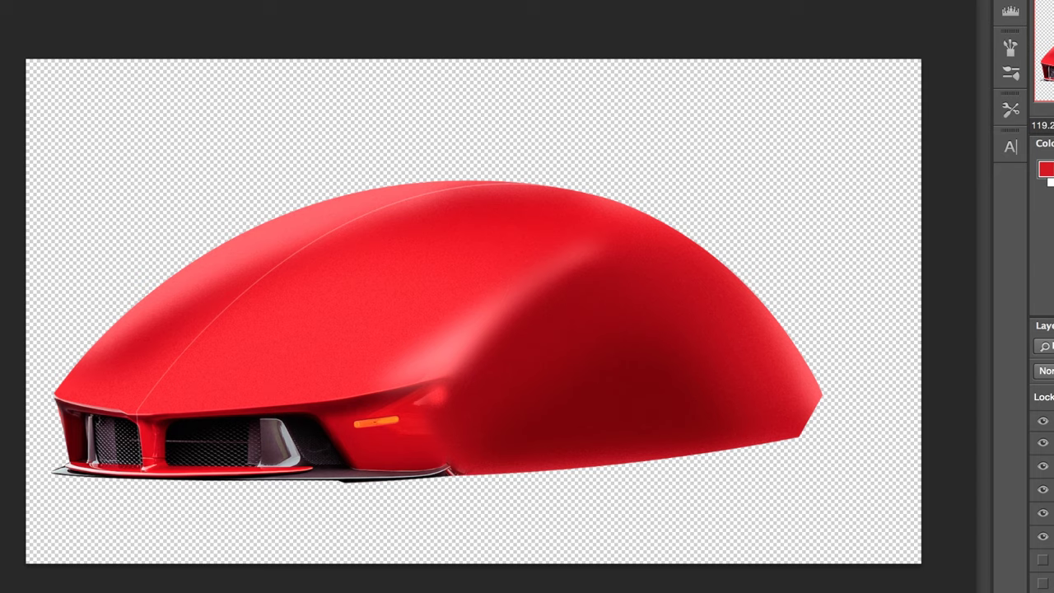
key("ctrl+t")
left_click_drag(134, 178, 113, 179, "ctrl")
key("Return")
Trace a smooth path outside the far hood edge from the front corner to the crest and clear the excess beyond it.
scroll(203, 384, "up", 1, "alt")
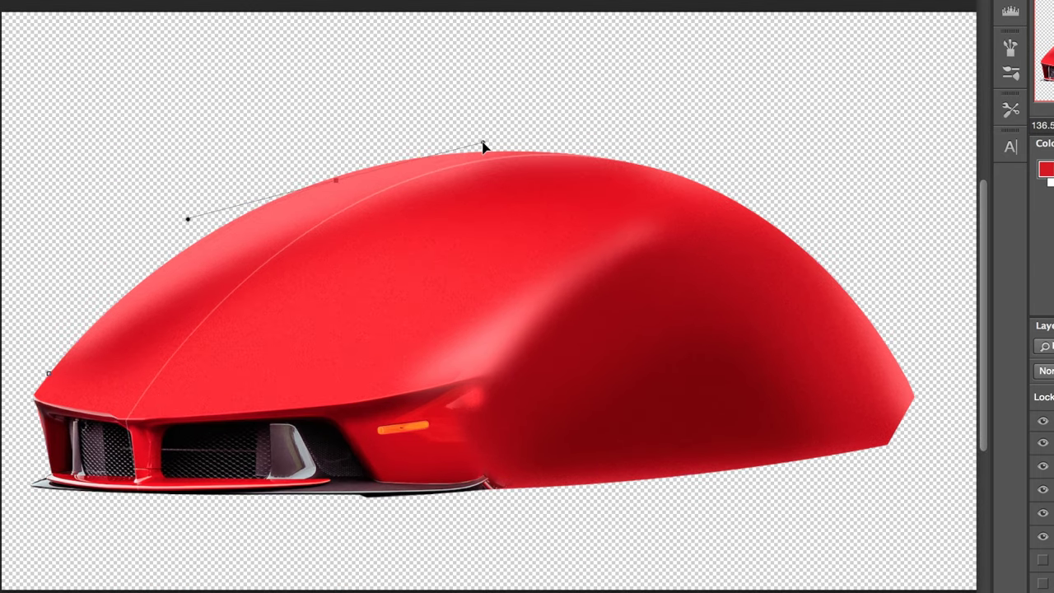
left_click(593, 157)
left_click(268, 118)
left_click(40, 314)
left_click(49, 374)
right_click(198, 247)
left_click(239, 296)
left_click(670, 165)
key("Delete")
key("ctrl+d")
Convert the path above the crest into a selection and clear the excess along the top outline.
left_click(414, 161)
right_click(411, 155)
left_click(458, 221)
left_click(695, 171)
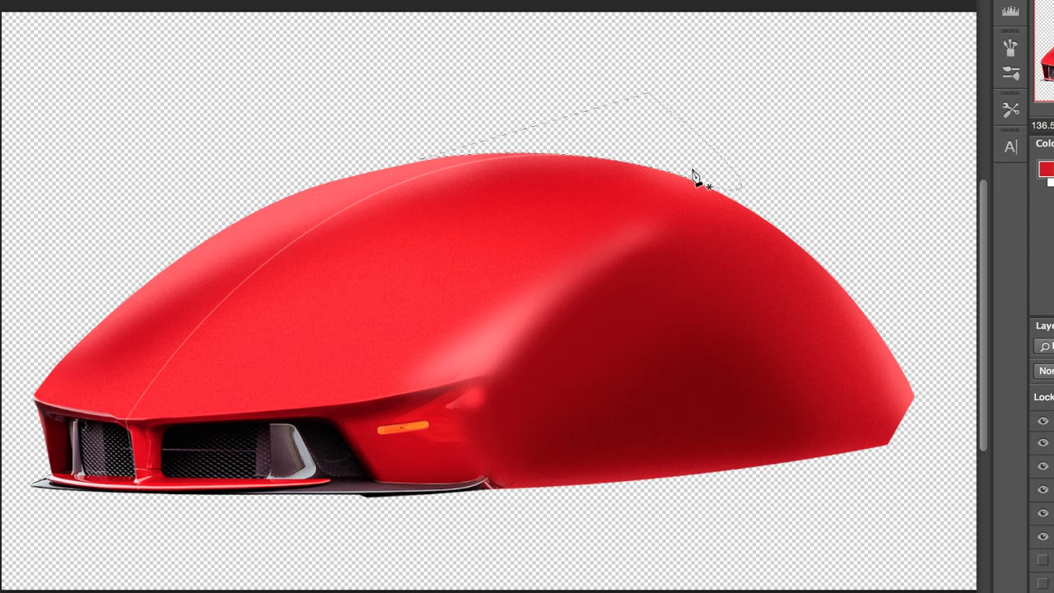
key("Delete")
key("ctrl+d")
Trace along the far shoulder between the hood and crest and delete the bump outside the curve.
scroll(282, 308, "down", 3, "alt")
scroll(282, 309, "up", 4, "alt")
left_click(185, 260)
left_click(309, 128)
left_click(185, 260)
right_click(183, 247)
left_click(229, 309)
left_click(675, 169)
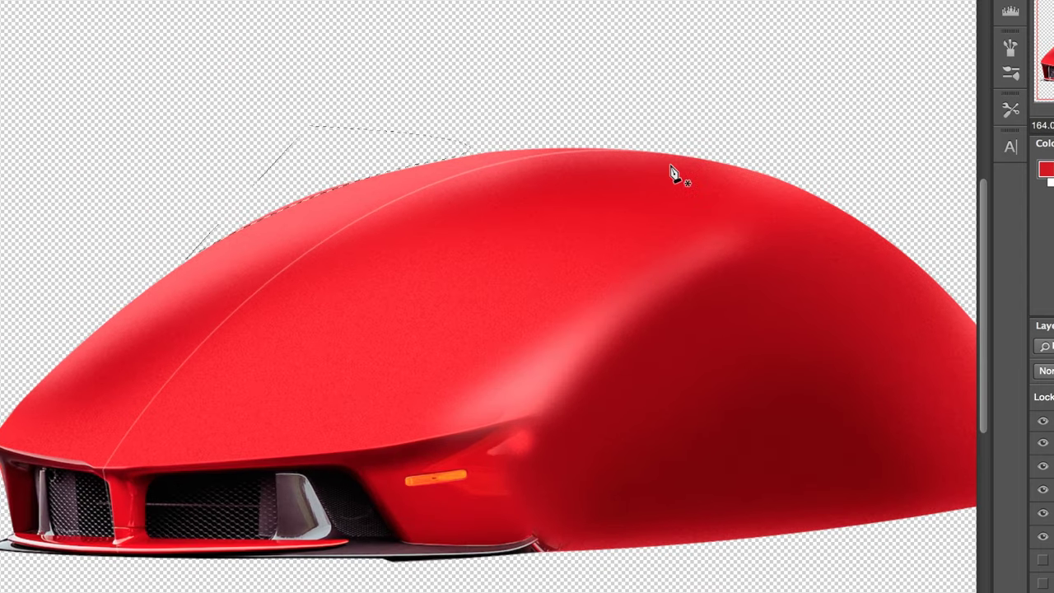
key("Delete")
key("ctrl+d")
Trace the body's lower side edge from the front splitter to the rear tip, select it and paint a black underside.
scroll(476, 427, "down", 3, "alt")
left_click(803, 389)
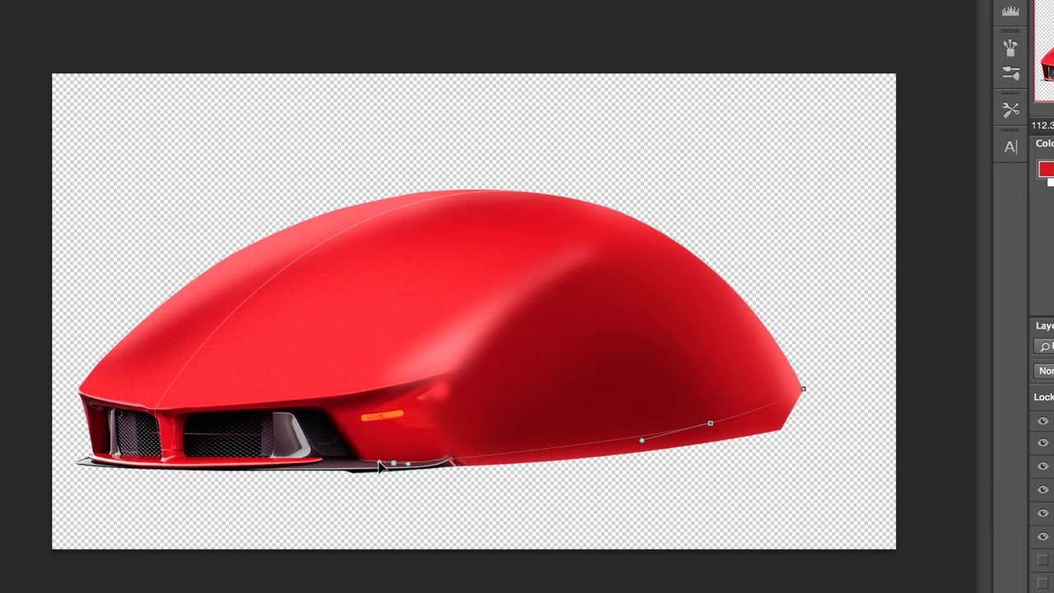
left_click(628, 482)
left_click(776, 441)
left_click(806, 418)
left_click(804, 389)
right_click(803, 386)
left_click(871, 495)
left_click(675, 169)
key("b")
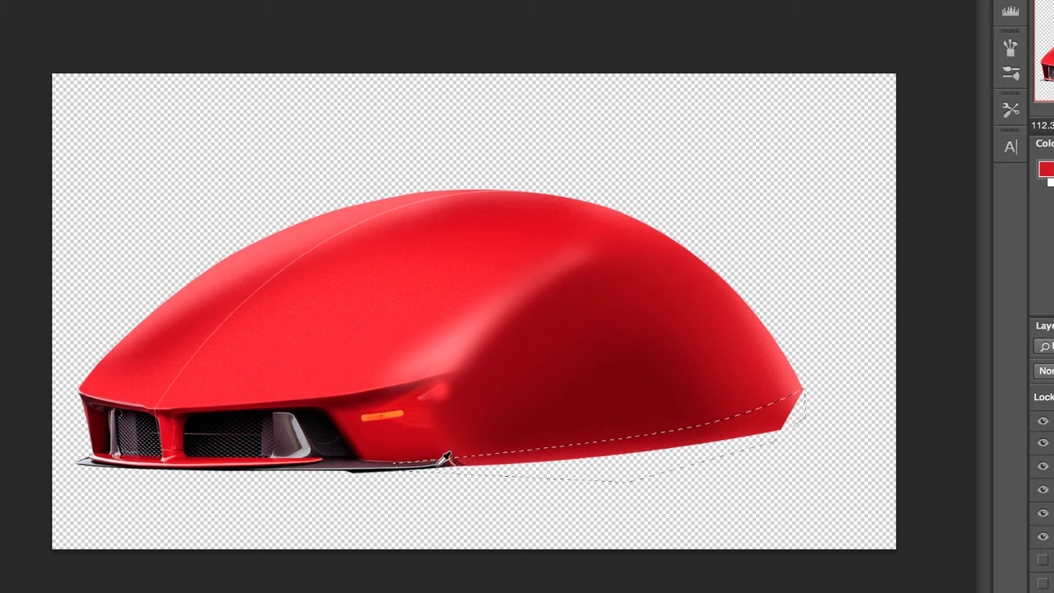
left_click_drag(848, 399, 318, 503)
key("ctrl+d")
Trace the bumper's near side panel, select it and replace the orange side marker with plain red.
key("p")
scroll(464, 473, "up", 4, "alt")
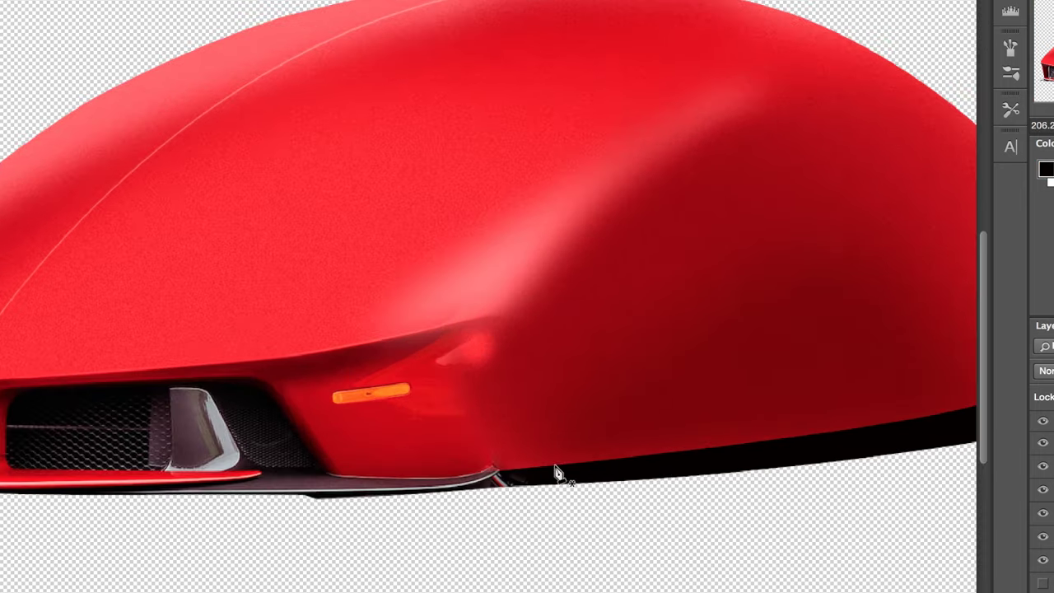
key("super+Return")
scroll(412, 482, "up", 2, "alt")
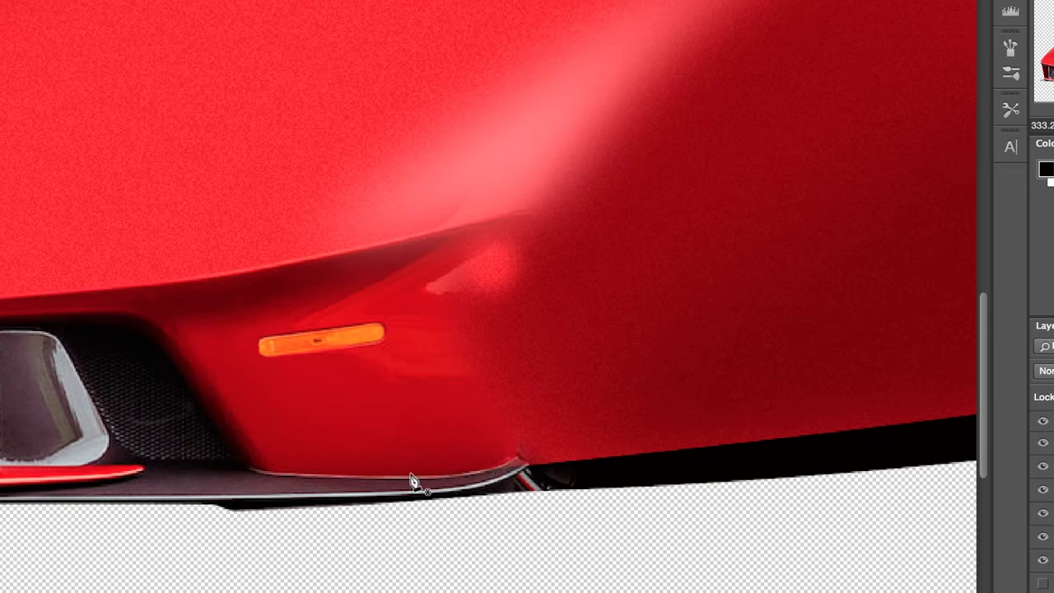
left_click_drag(276, 476, 258, 454)
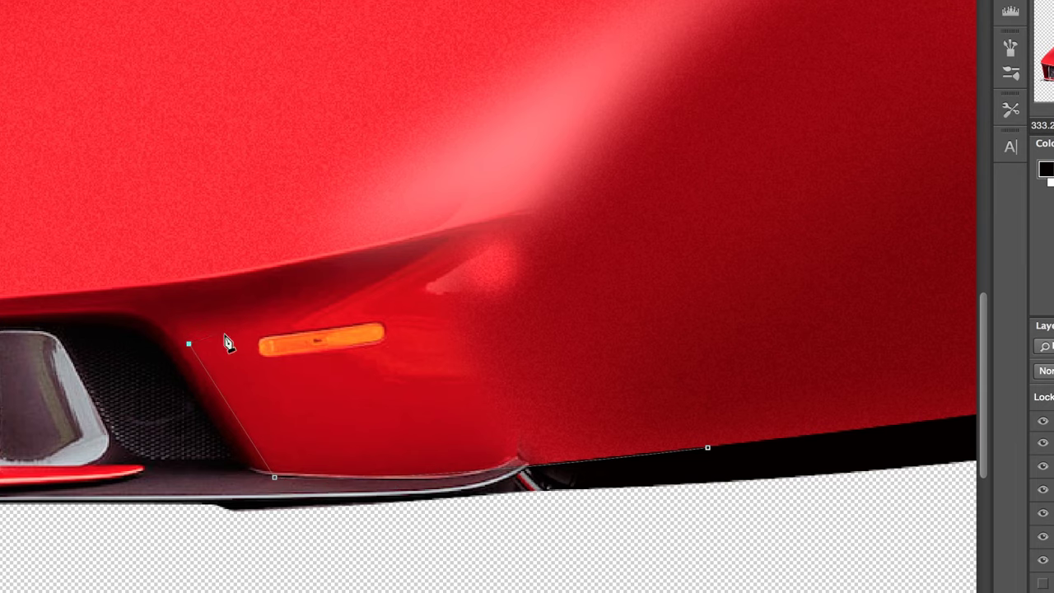
left_click(707, 447)
right_click(707, 445)
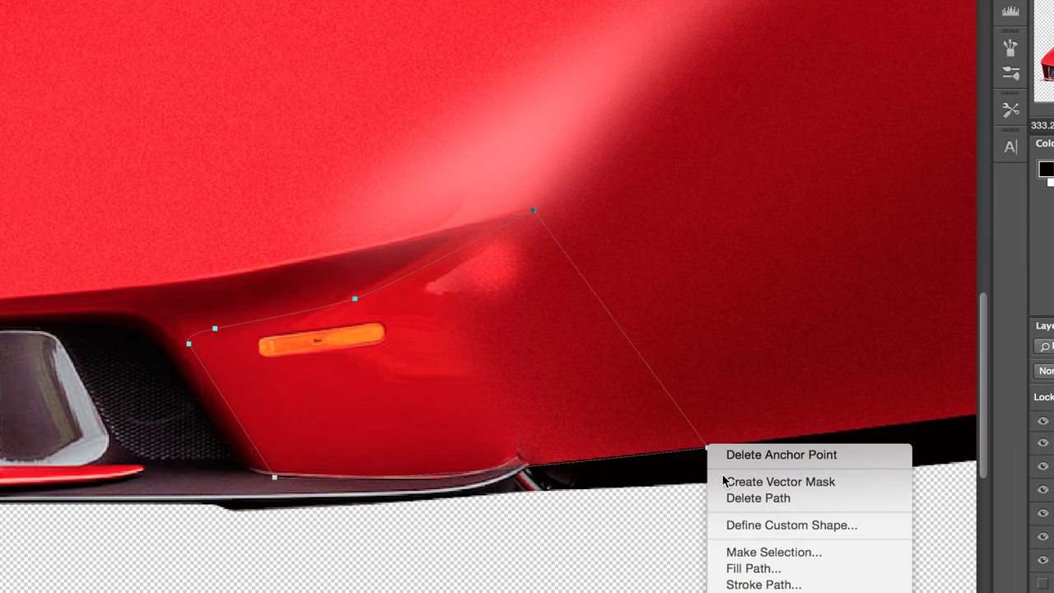
left_click(773, 551)
left_click(694, 161)
key("Delete")
key("super+d")
scroll(407, 485, "down", 4, "alt")
scroll(402, 418, "up", 2, "alt")
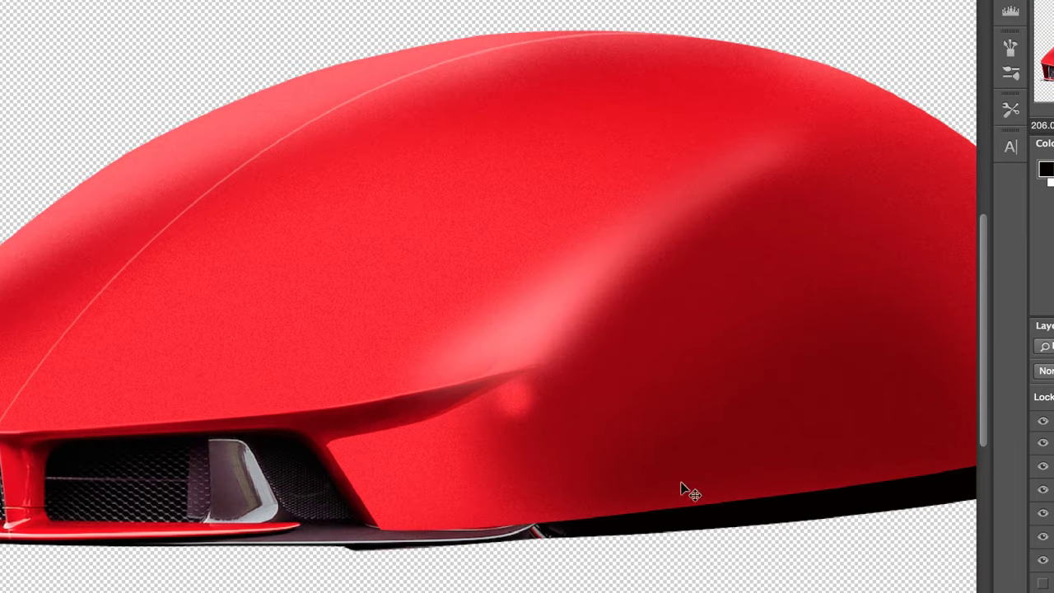
scroll(464, 390, "down", 2, "alt")
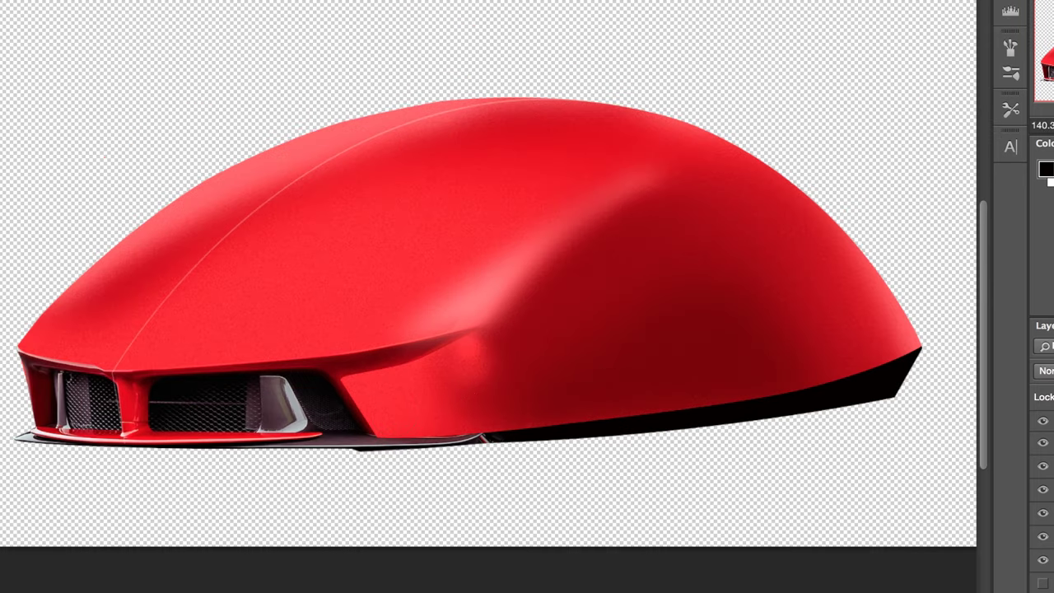
Sample the dark red and draw a thin light seam path across the back and down the near side to the underside.
left_click(593, 387, "alt")
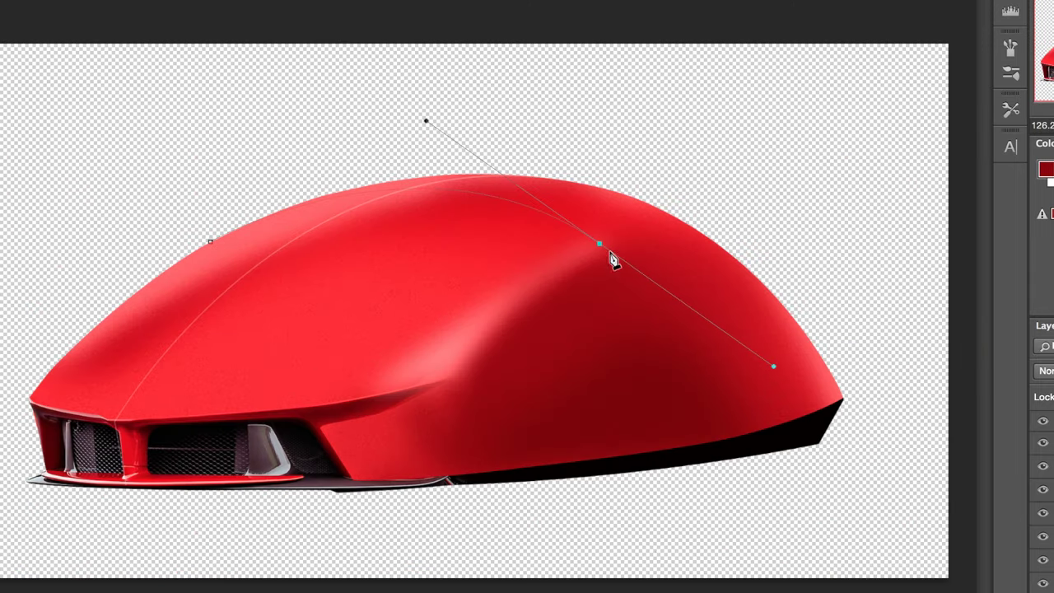
left_click_drag(698, 488, 709, 511)
scroll(676, 452, "up", 10, "alt")
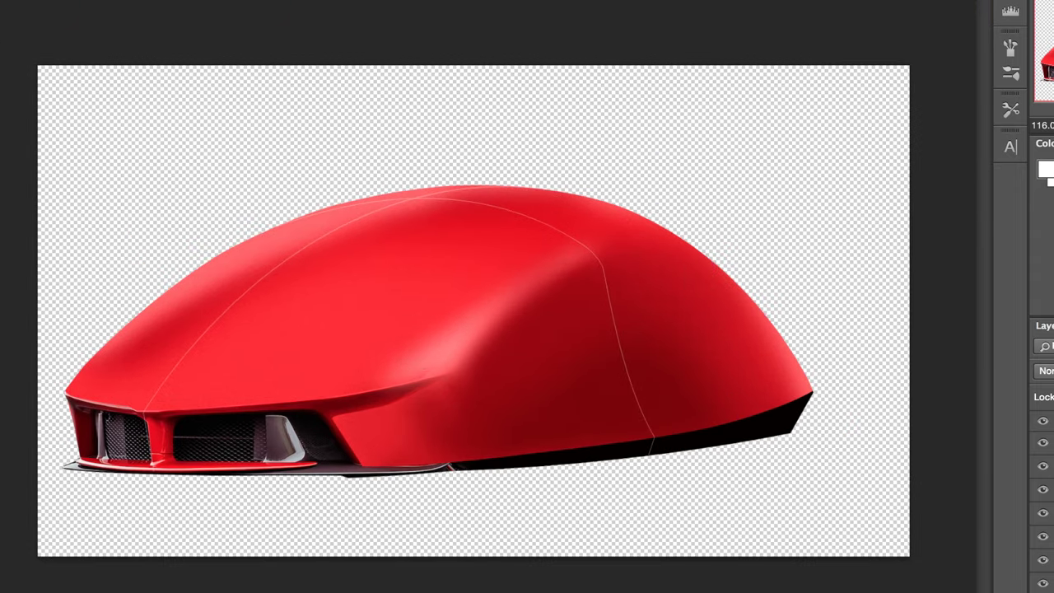
Compare with the original car, then trace a curved path from the grille's centre up along the near hood crease.
left_click(1045, 371)
left_click(1044, 536)
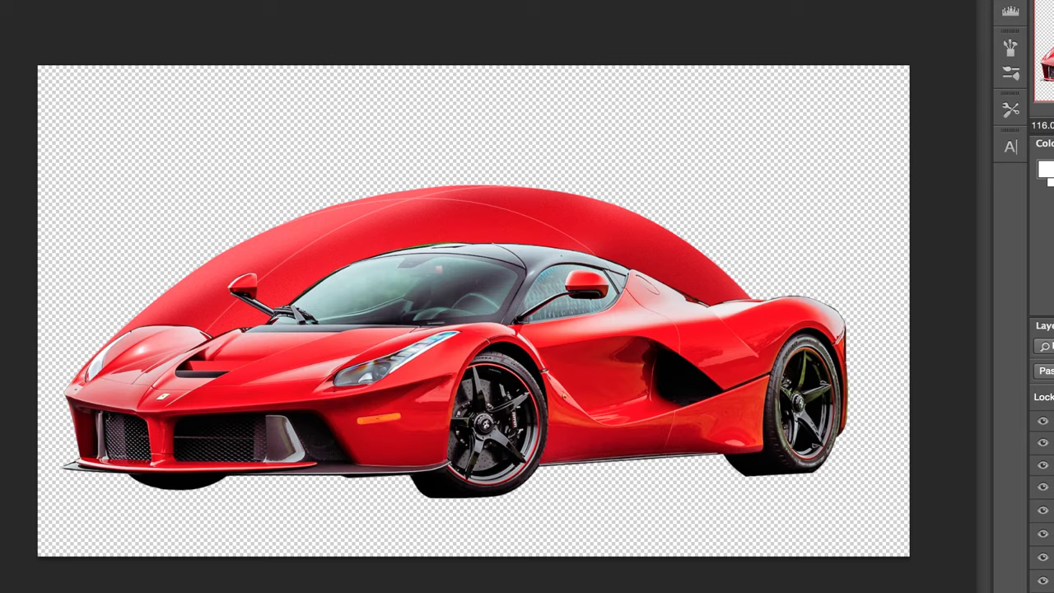
scroll(161, 400, "up", 5, "alt")
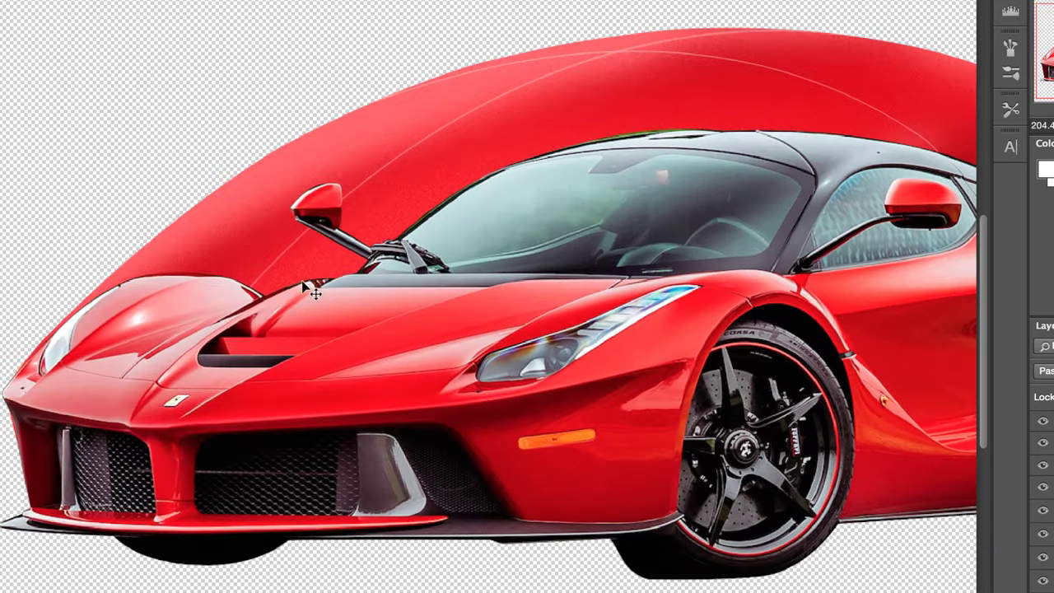
left_click(1044, 443)
scroll(169, 425, "down", 1, "alt")
left_click(172, 429)
key("ctrl+comma")
key("ctrl+comma")
left_click_drag(520, 175, 712, 88)
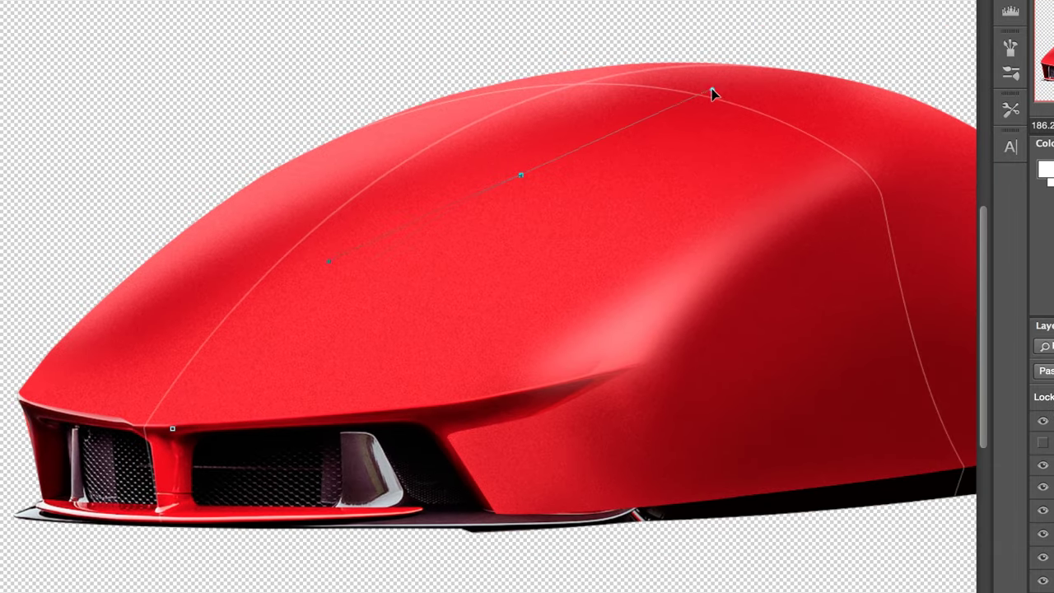
scroll(346, 263, "up", 3, "alt")
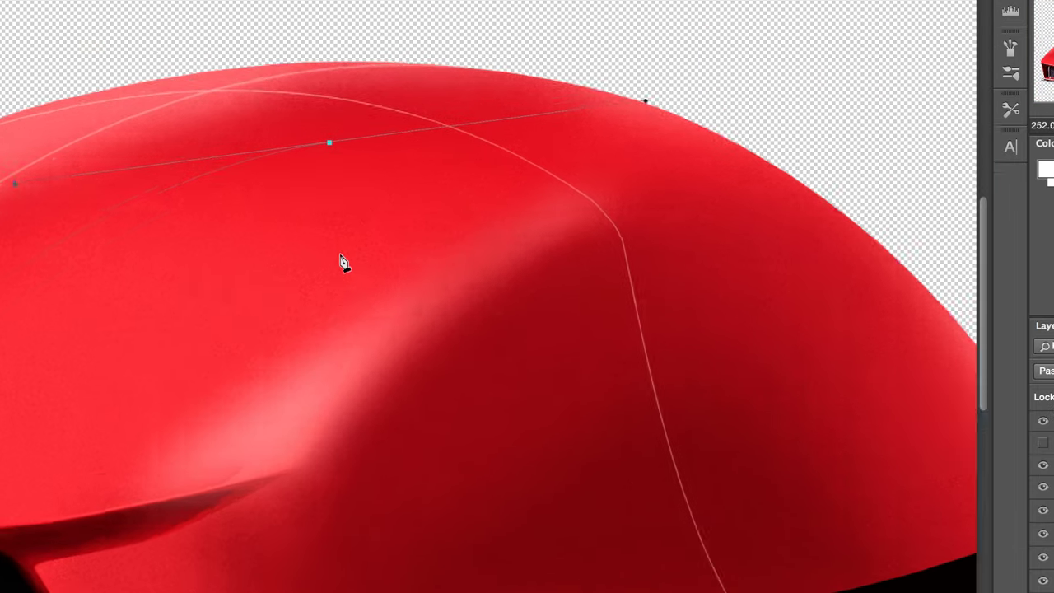
Close the near crease path around the lower body, make it a selection and brush dark red shading along the crease.
scroll(346, 264, "down", 5, "alt")
left_click(794, 316)
left_click(911, 447)
left_click(567, 548)
left_click(164, 527)
right_click(132, 424)
left_click(177, 496)
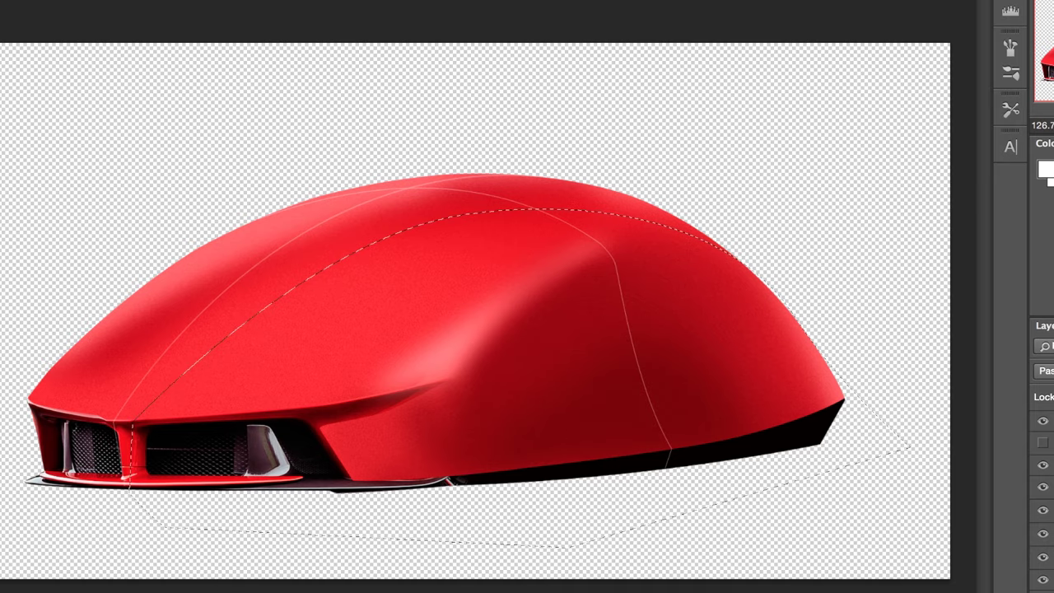
key("d")
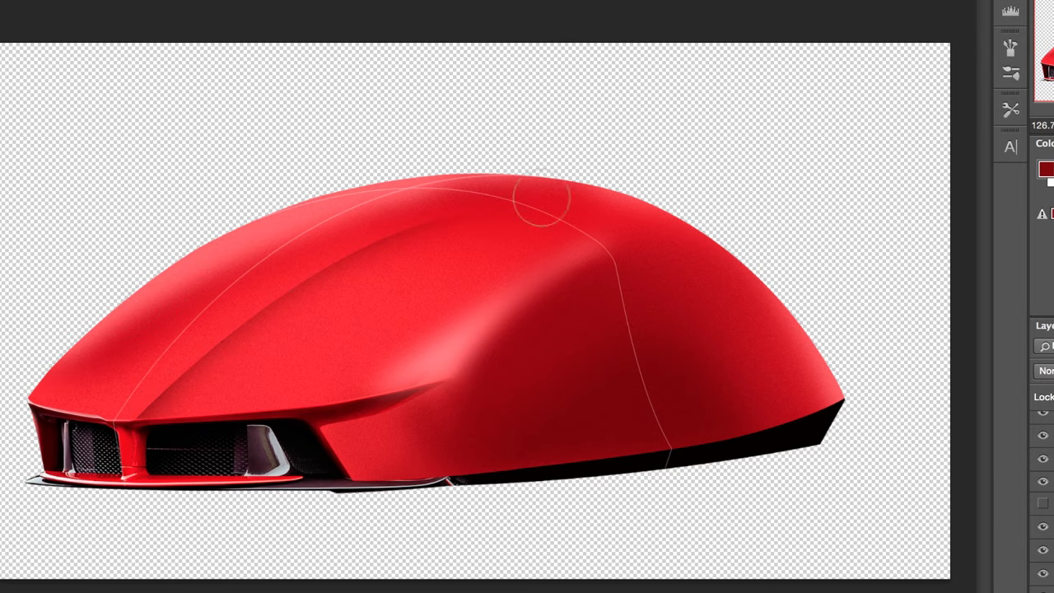
key("p")
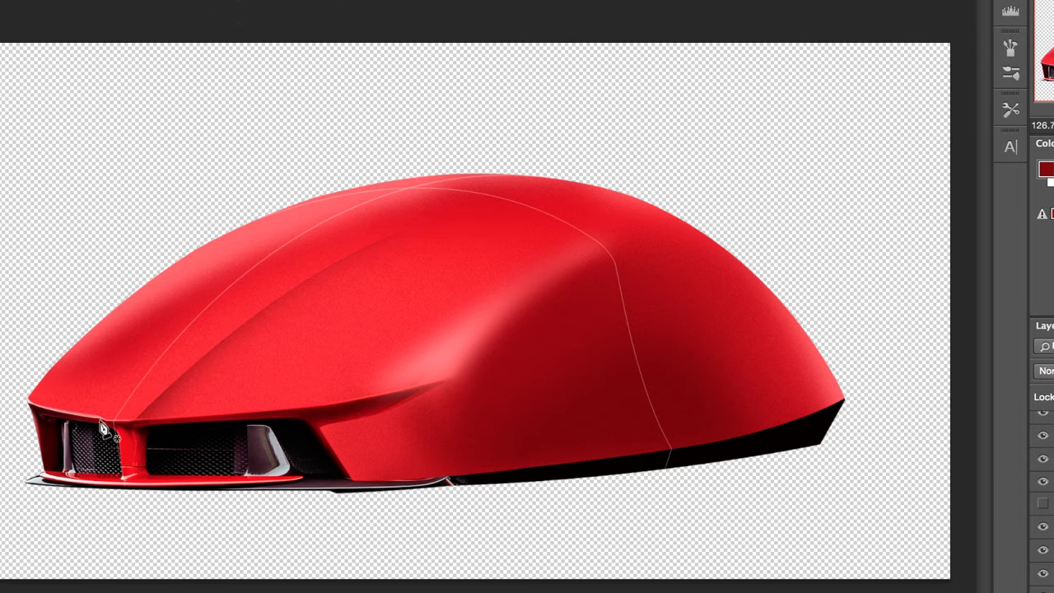
Trace and close a path along the far hood crease, from the grille's centre to the crest and around the far edge.
scroll(100, 431, "up", 3, "alt")
left_click(1045, 443)
left_click(1045, 443)
left_click(83, 425)
mouse_move(221, 229)
left_mouse_down()
mouse_move(287, 187)
mouse_move(322, 145)
left_mouse_up()
scroll(387, 214, "down", 4, "alt")
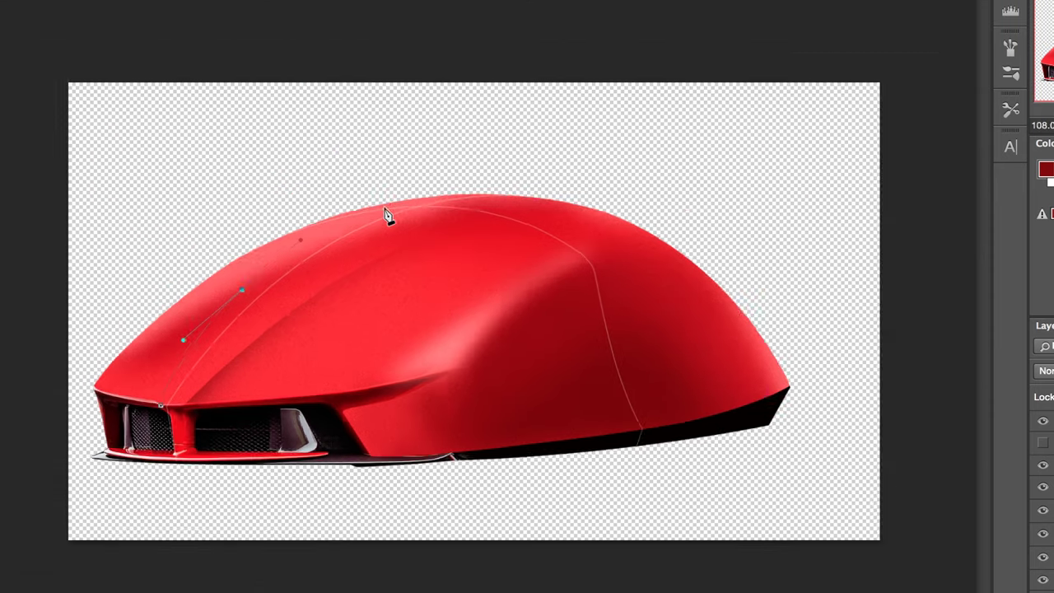
scroll(388, 214, "up", 2, "alt")
left_click_drag(340, 194, 370, 188)
left_click(33, 327)
left_click(87, 435)
right_click(88, 432)
left_click(193, 516)
key("Escape")
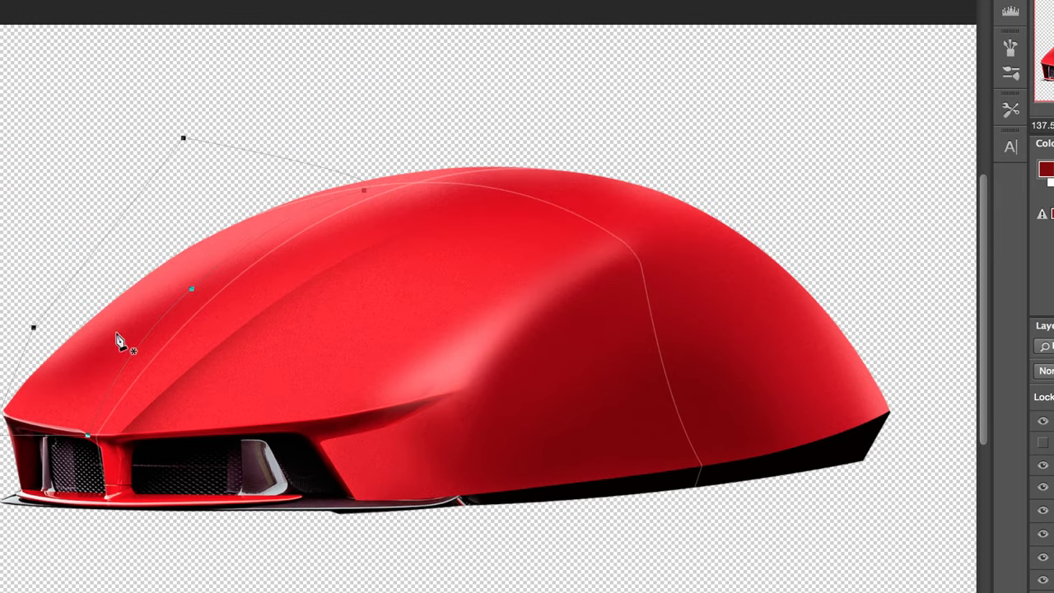
Fill the far crease path with black.
right_click(207, 240)
left_click(268, 338)
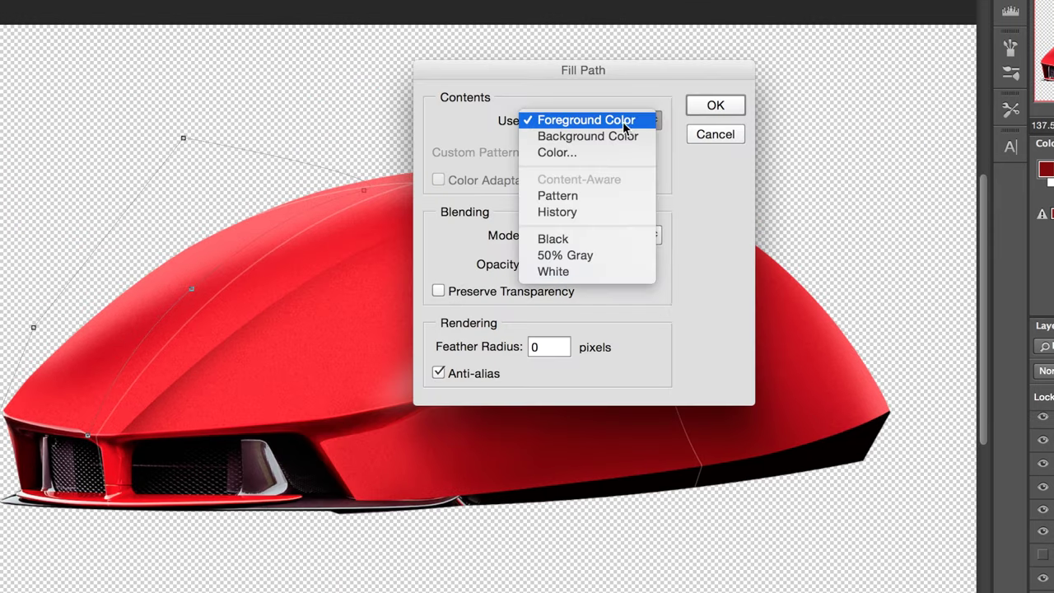
left_click(576, 239)
left_click(719, 107)
Convert the far crease path into a selection, hide the black fill and brush a light pink highlight along the crease.
right_click(176, 226)
left_click(229, 252)
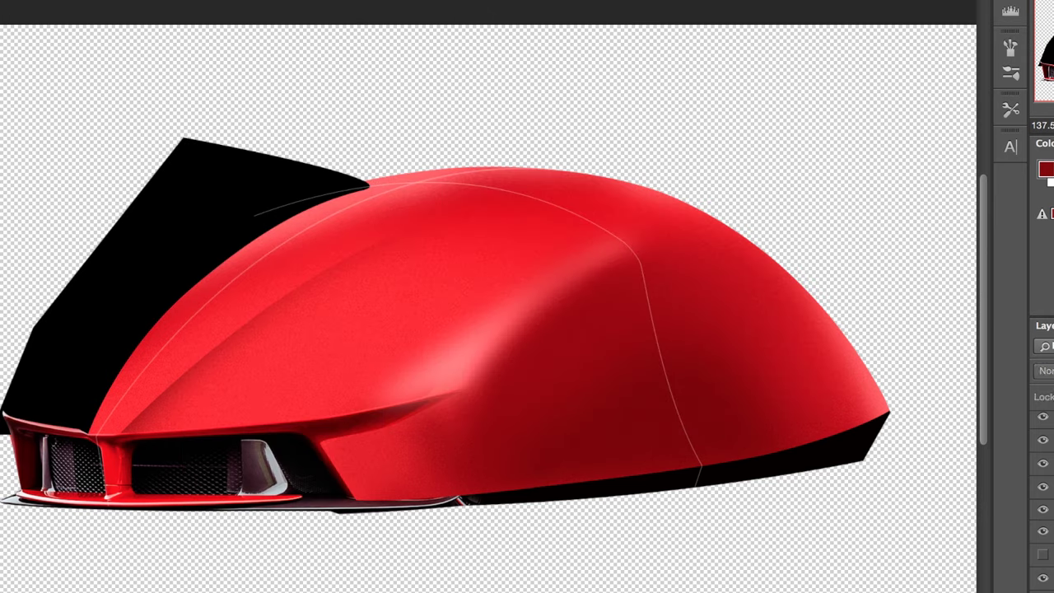
left_click(1043, 532)
key("b")
left_click(130, 443, "alt")
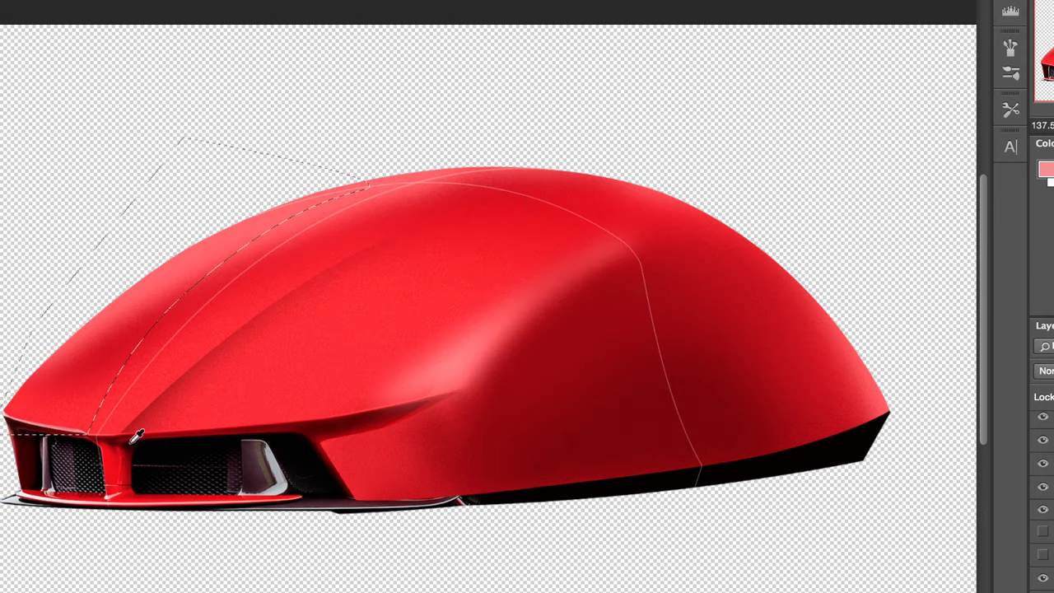
mouse_move(152, 341)
left_mouse_down()
mouse_move(341, 260)
mouse_move(93, 428)
left_mouse_up()
key("super+d")
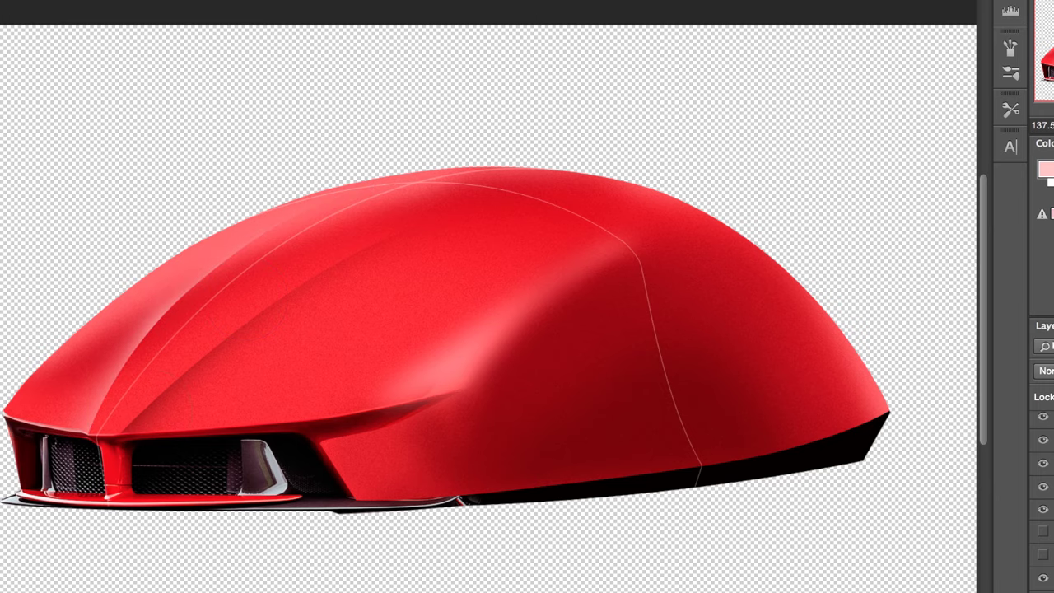
Soften the shading and highlight along the near and far hood creases.
key("super+minus")
key("super+minus")
scroll(365, 327, "up", 5, "alt")
left_click_drag(206, 404, 330, 300)
left_click_drag(156, 403, 239, 284)
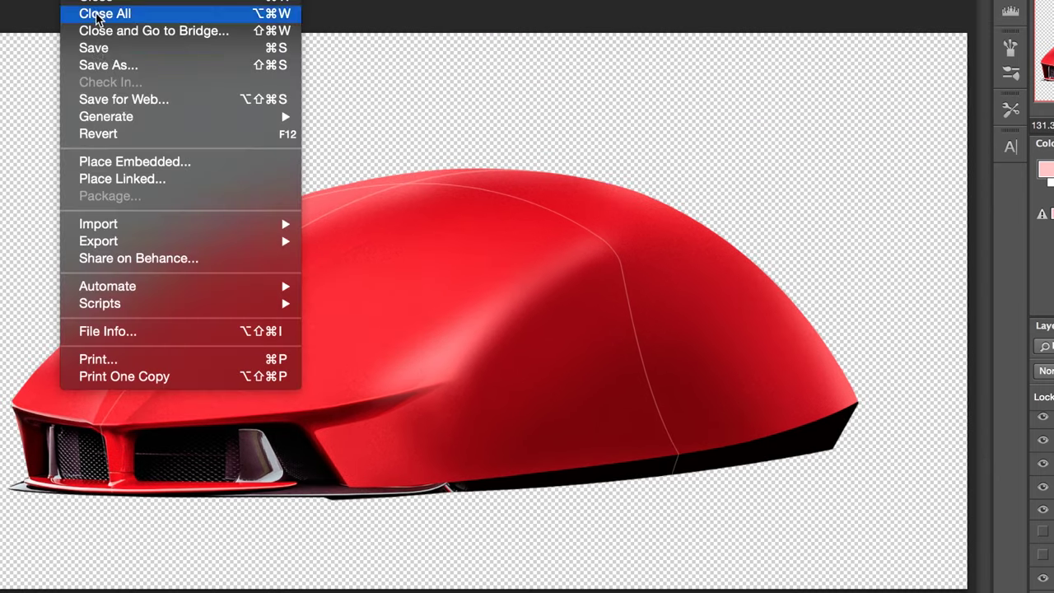
Trace and close a path along the side hood crease, from the rear edge around the upper body to the grille's near corner.
left_click(1042, 445)
left_click(1041, 446)
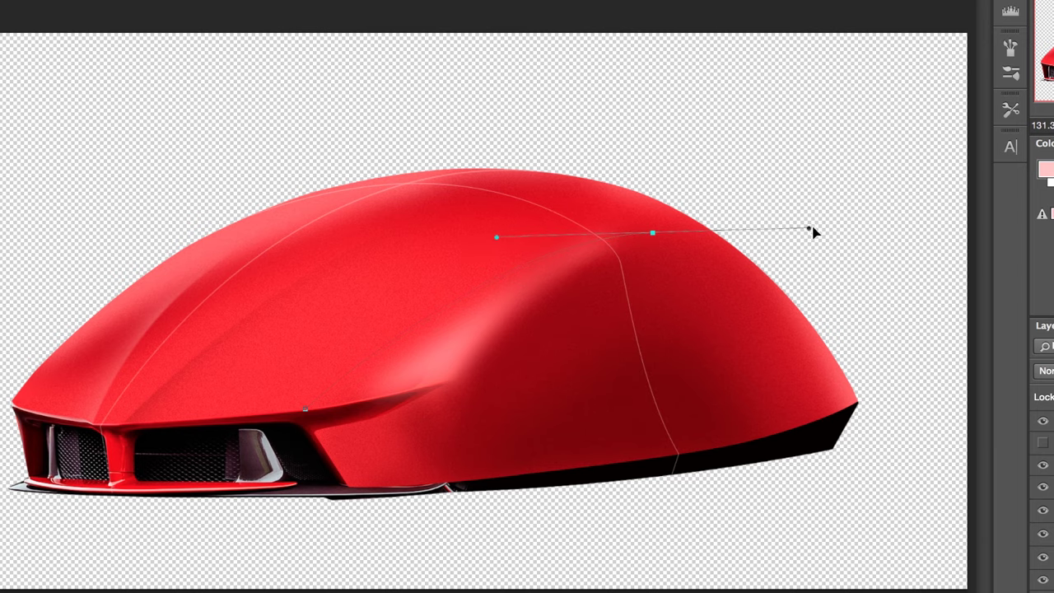
left_click(604, 42)
left_click(67, 210)
left_click(3, 408)
left_click(184, 442)
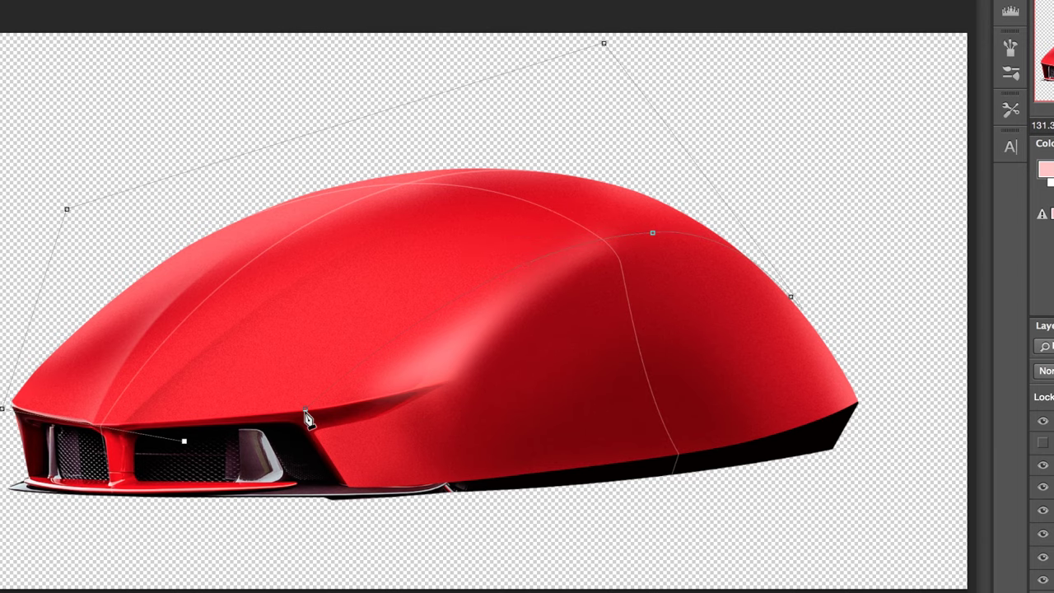
left_click(305, 409)
Fill the closed side crease path using the Color option at 100% opacity in Normal mode.
right_click(385, 235)
key("super+z")
left_click(606, 215)
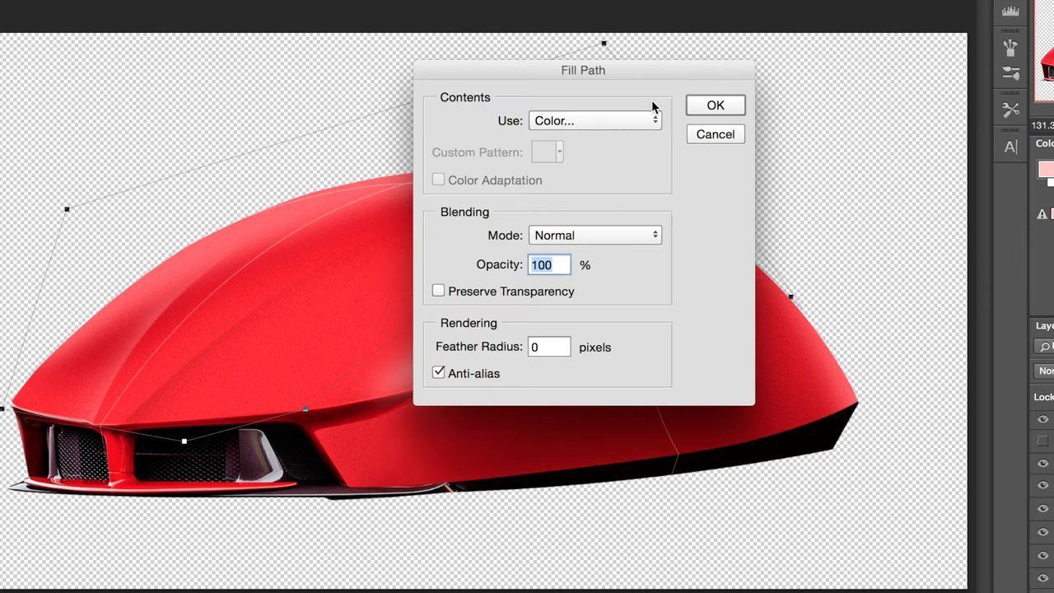
left_click(715, 106)
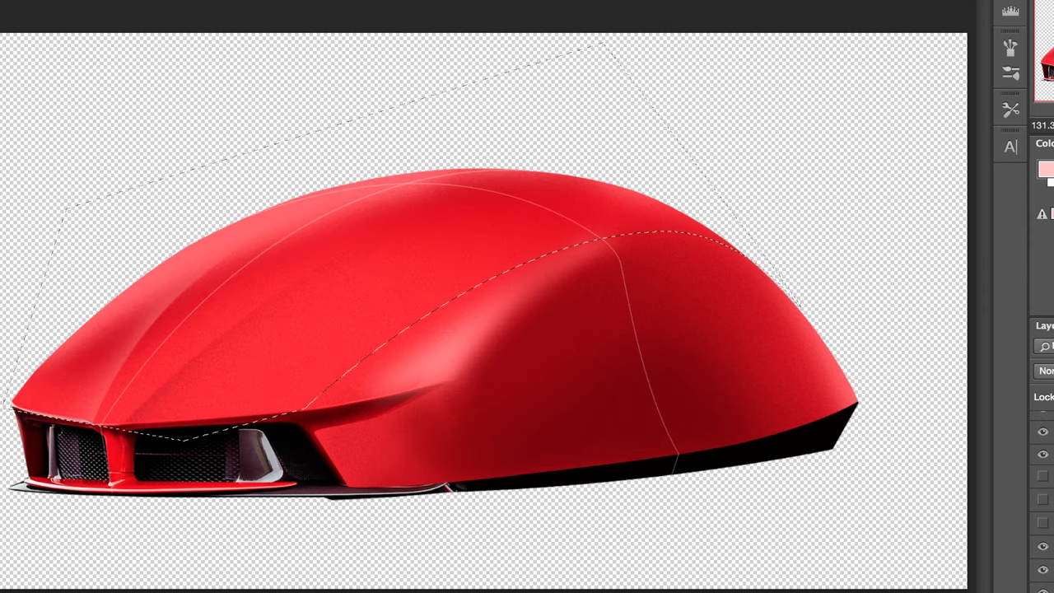
Brush dark red shading along the upper side of the side crease and soften it with a larger brush.
left_click(569, 420, "alt")
key("ctrl+d")
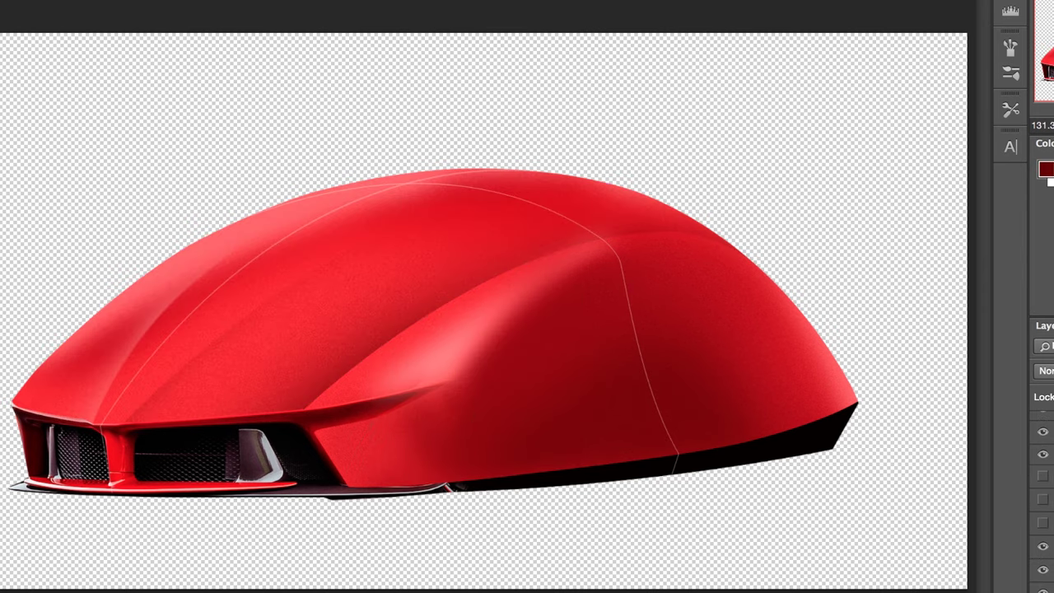
key("bracketright")
key("bracketright")
key("bracketright")
key("bracketright")
key("bracketright")
key("bracketright")
key("bracketright")
left_click_drag(437, 300, 346, 354)
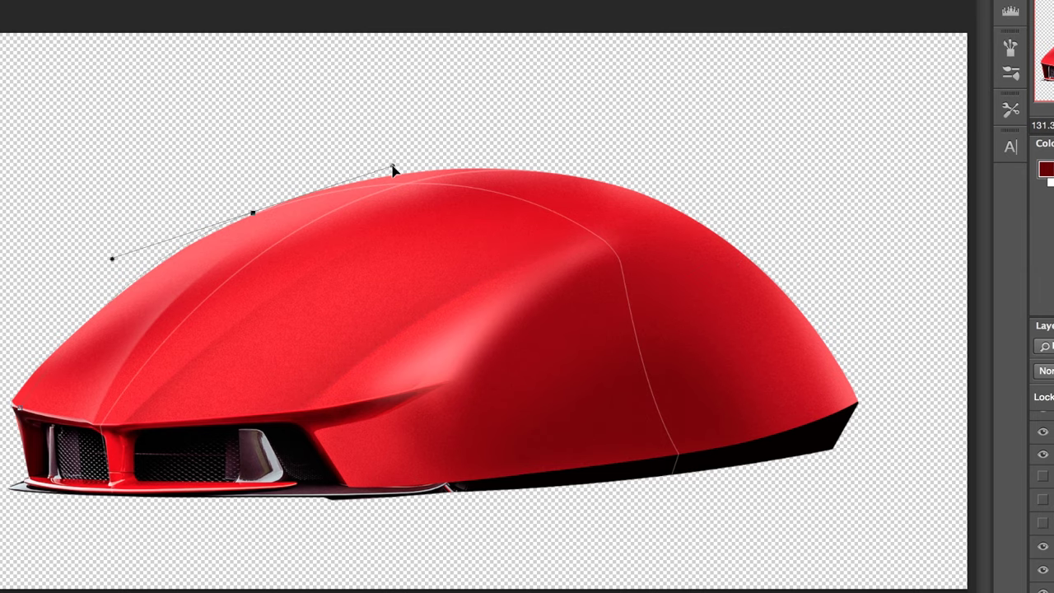
Trace a closed path around the front hood and along the far upper edge, and convert it into a selection.
left_click_drag(392, 167, 417, 147)
left_click(435, 293)
left_click(48, 515)
left_click(14, 401)
right_click(14, 401)
left_click(74, 503)
key("Return")
key("b")
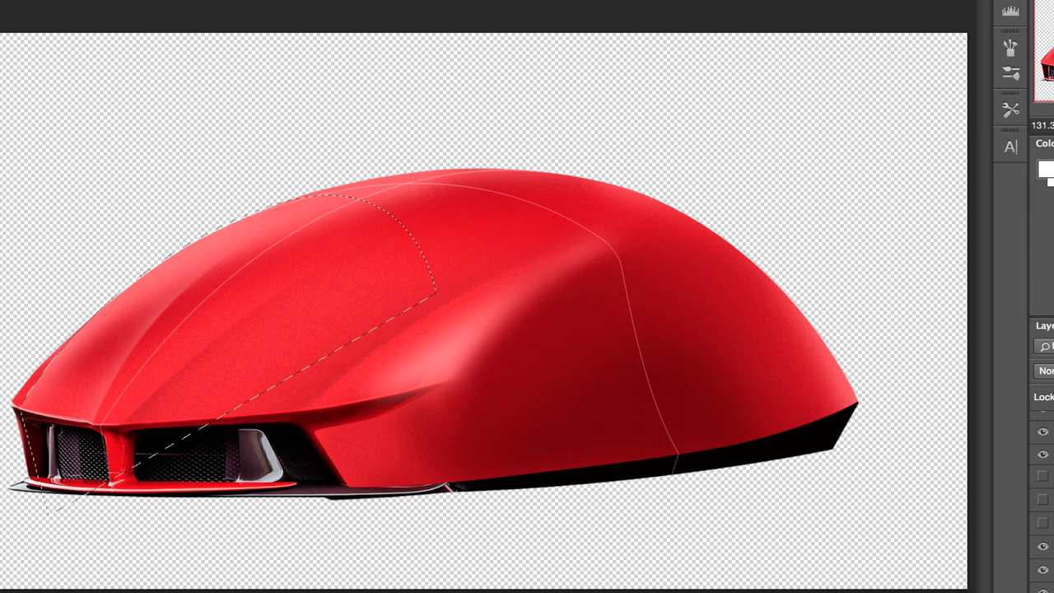
Hide the selection outline and brush a white highlight along the body's far front edge.
scroll(462, 295, "down", 1, "alt")
key("ctrl+h")
mouse_move(116, 301)
left_mouse_down()
mouse_move(49, 371)
mouse_move(43, 397)
left_mouse_up()
scroll(390, 255, "down", 9, "alt")
scroll(390, 255, "up", 10, "alt")
Brush soft white highlights around the body's upper and rear outline and smooth them with Gaussian Blur.
left_click(1045, 572)
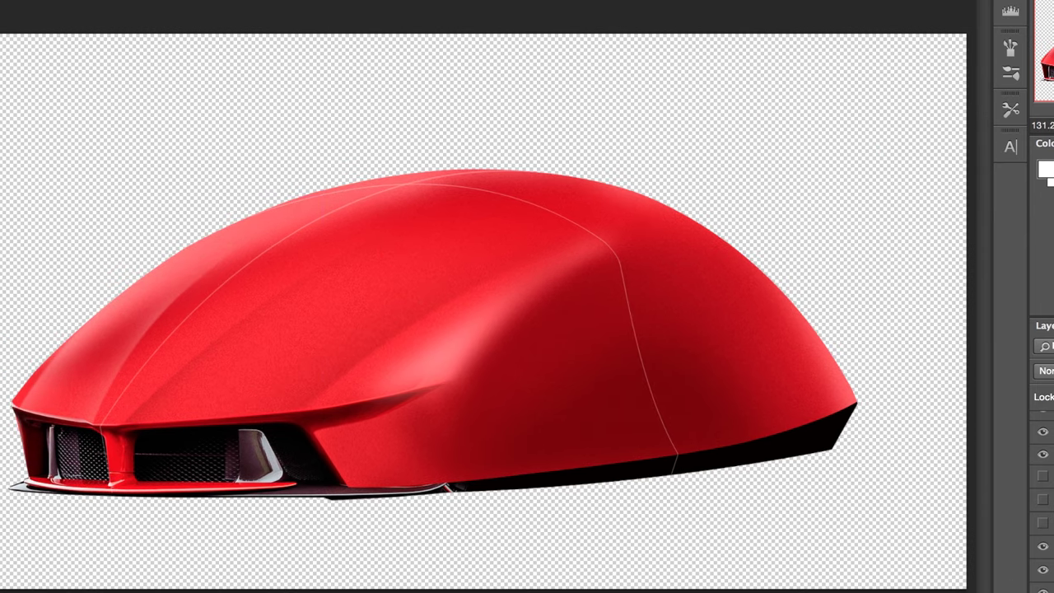
mouse_move(143, 162)
left_mouse_down()
mouse_move(98, 201)
mouse_move(94, 181)
left_mouse_up()
left_click_drag(604, 116, 700, 123)
left_click(363, 0)
mouse_move(453, 76)
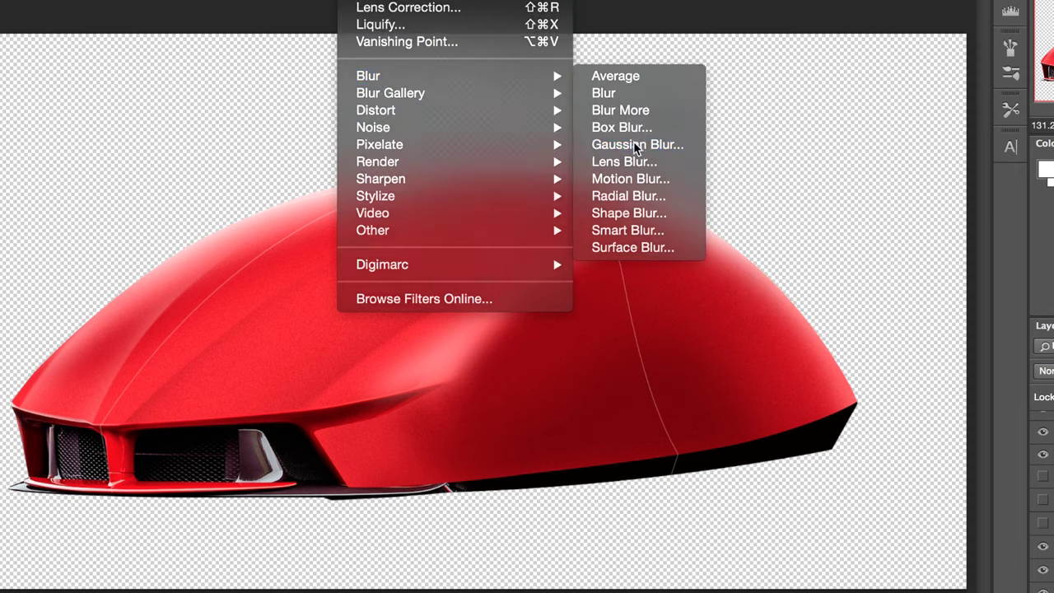
left_click(635, 148)
key("Return")
Compare blending modes for the edge highlight layer and set it to Overlay.
left_click(1046, 370)
left_click(1046, 570)
left_click(1046, 371)
left_click(1046, 385)
left_click(1046, 371)
left_click(1046, 385)
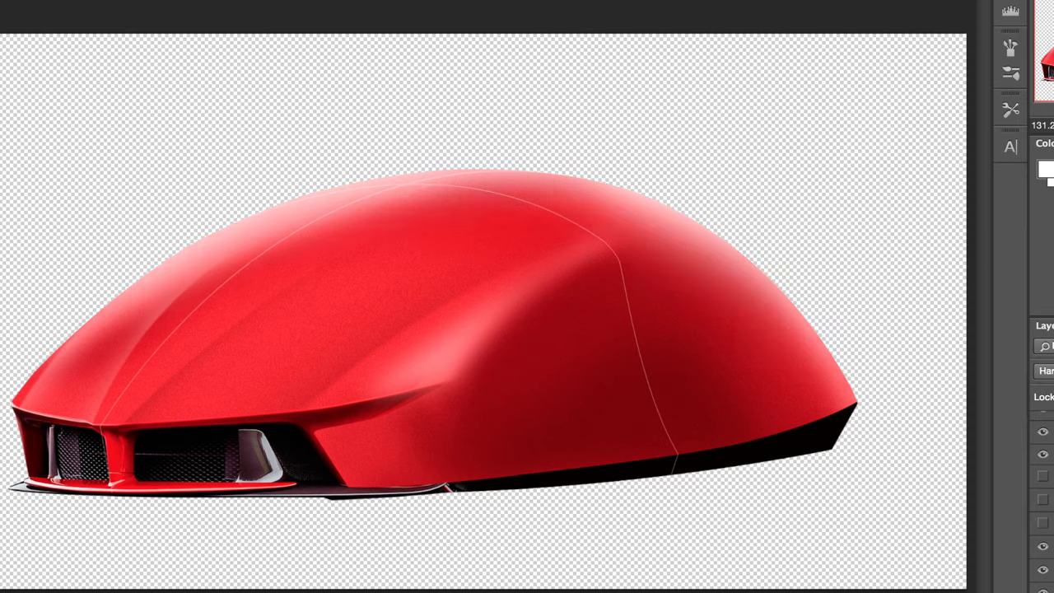
key("alt+shift+o")
Select the area beyond the far hood crease with a path, then brush dark red shading inside it and soften it.
left_click(153, 68)
key("super+z")
left_click(168, 66)
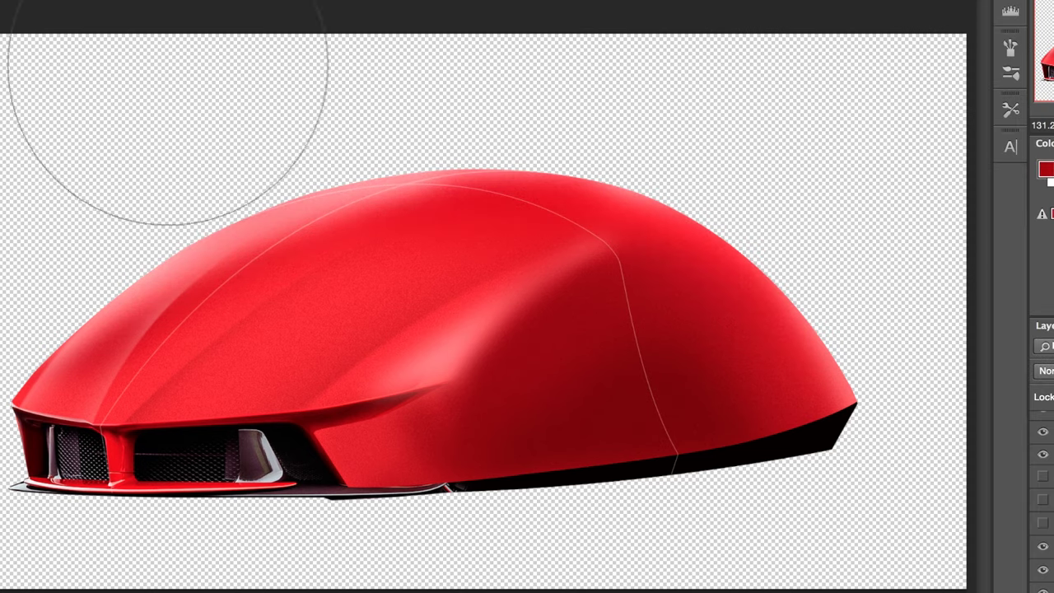
key("super+Return")
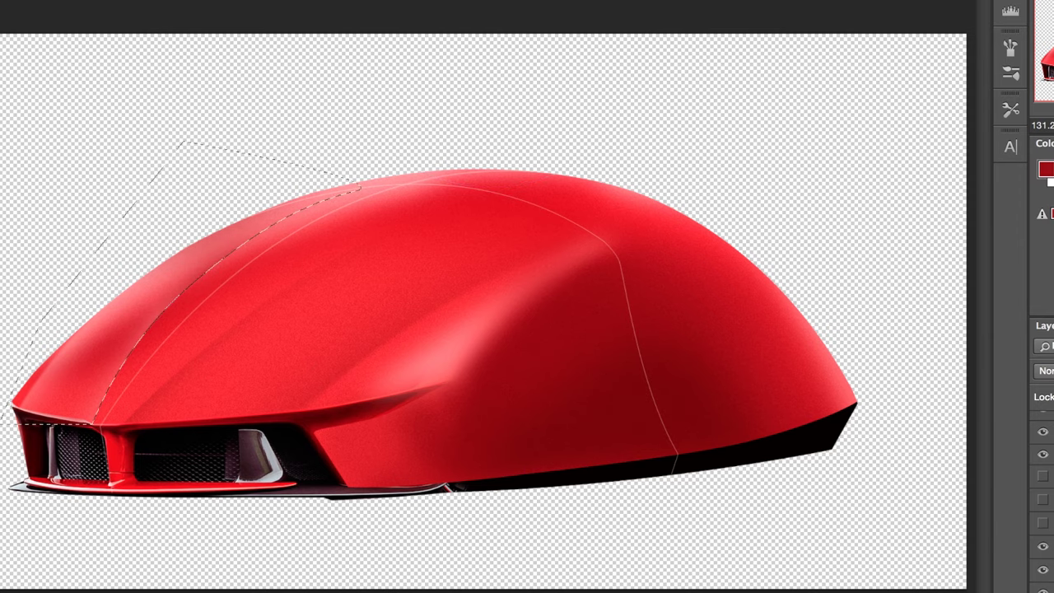
left_click(322, 285)
key("super+d")
key("e")
left_click_drag(392, 125, 248, 148)
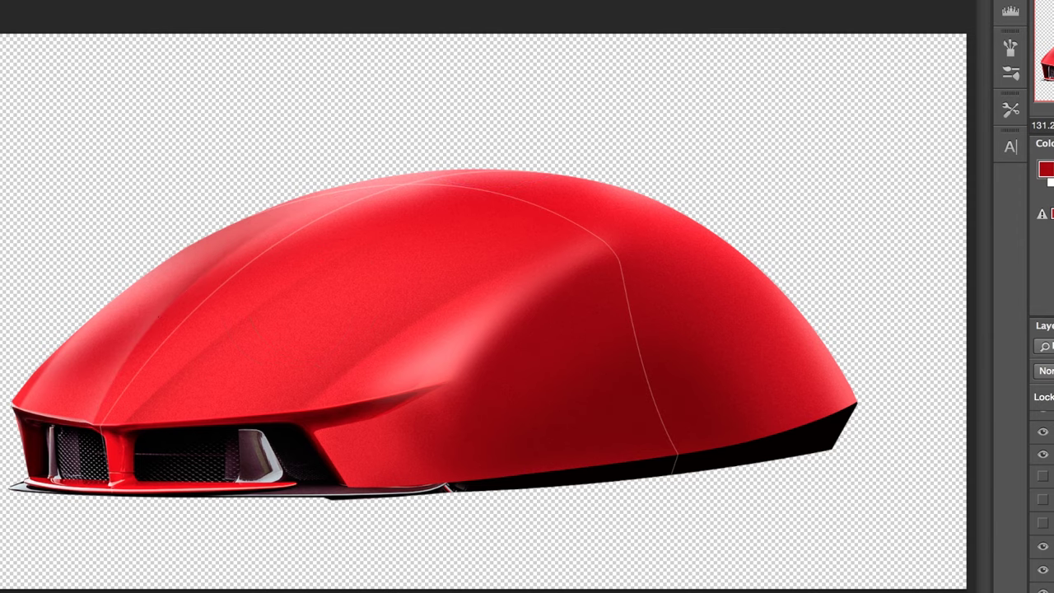
Try a slanted black bar on the hood above the grille.
scroll(1043, 494, "down", 2)
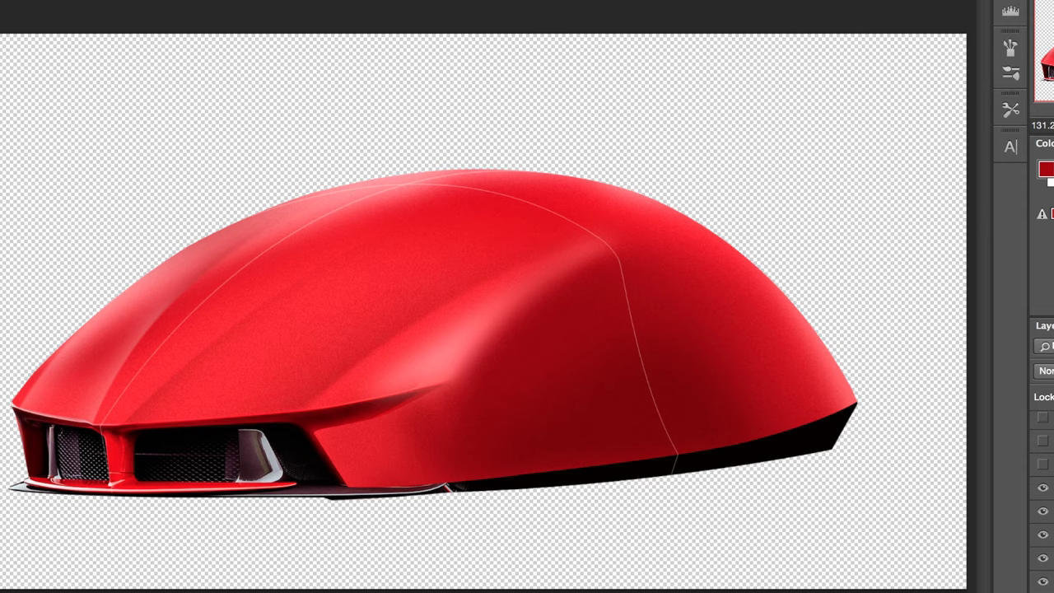
scroll(1043, 495, "up", 4)
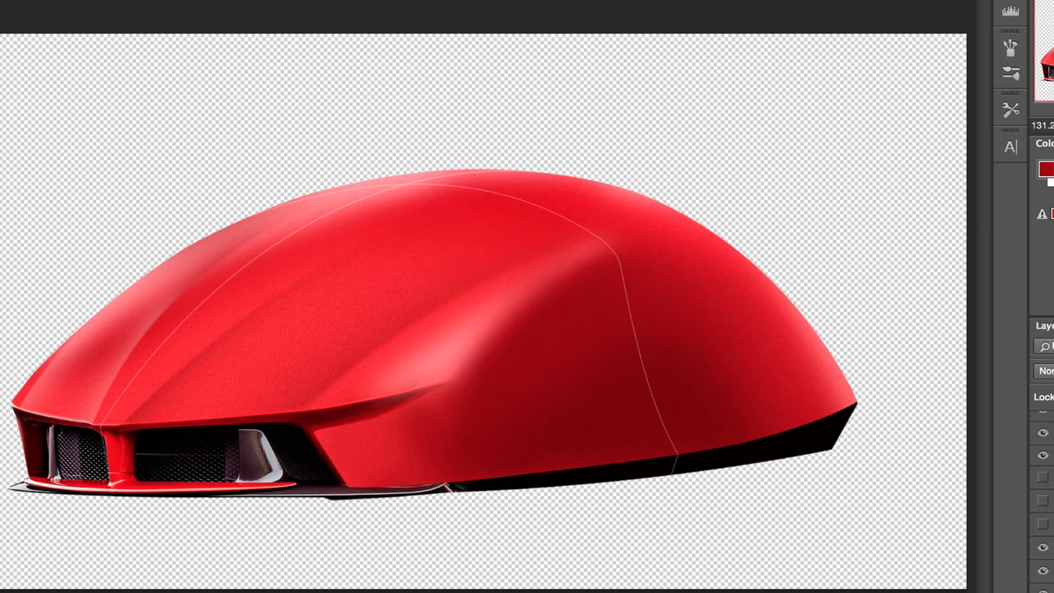
key("p")
scroll(164, 265, "up", 2, "alt")
key("super+d")
scroll(412, 356, "down", 5, "alt")
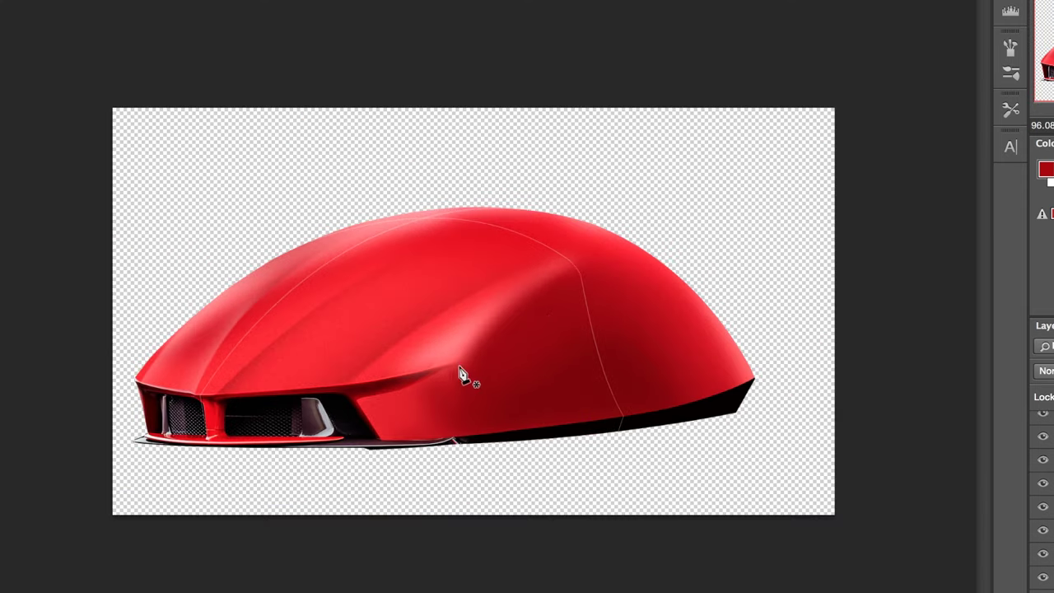
scroll(156, 379, "up", 4, "alt")
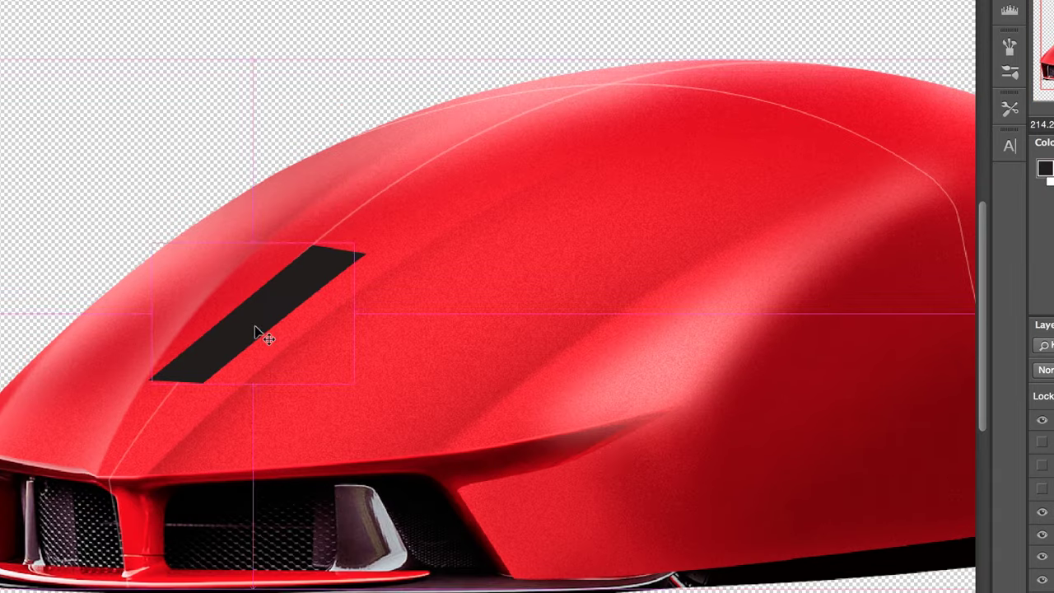
Draw a circular selection on the front hood above the grille and stroke its outline with a thin line.
left_click_drag(272, 339, 445, 519)
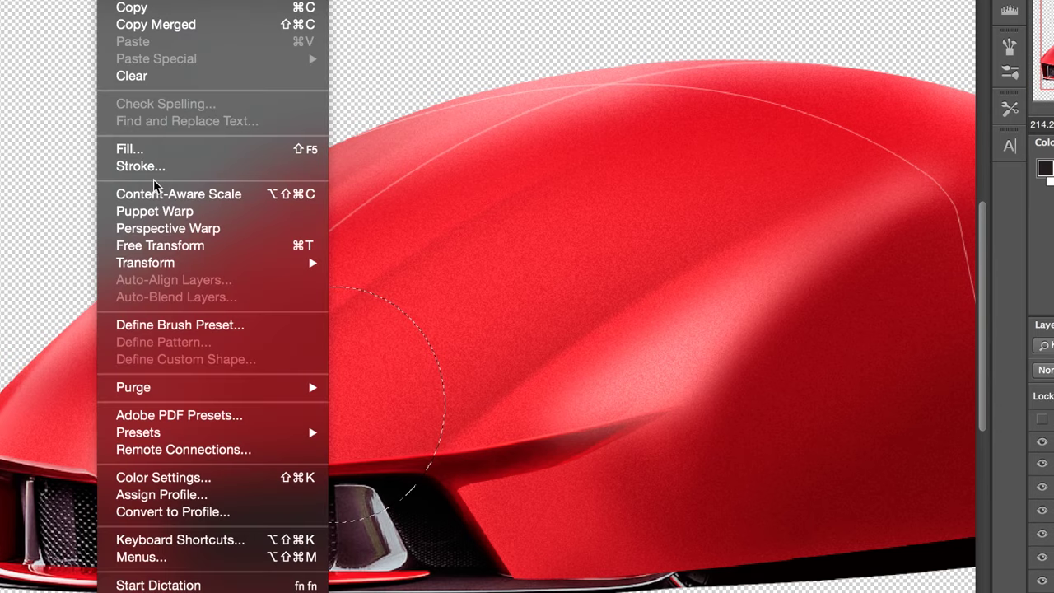
left_click(140, 167)
left_click(816, 66)
key("super+d")
Adjust the circle outline with Free Transform and place a duplicate beside it, overlapping the original.
scroll(105, 364, "down", 2, "alt")
key("super+t")
left_click_drag(434, 323, 429, 335)
key("Return")
left_click_drag(364, 339, 314, 283, "alt")
left_click(445, 359)
scroll(300, 317, "up", 4, "alt")
left_click_drag(348, 315, 360, 294)
scroll(360, 296, "down", 4, "alt")
scroll(188, 344, "up", 4, "alt")
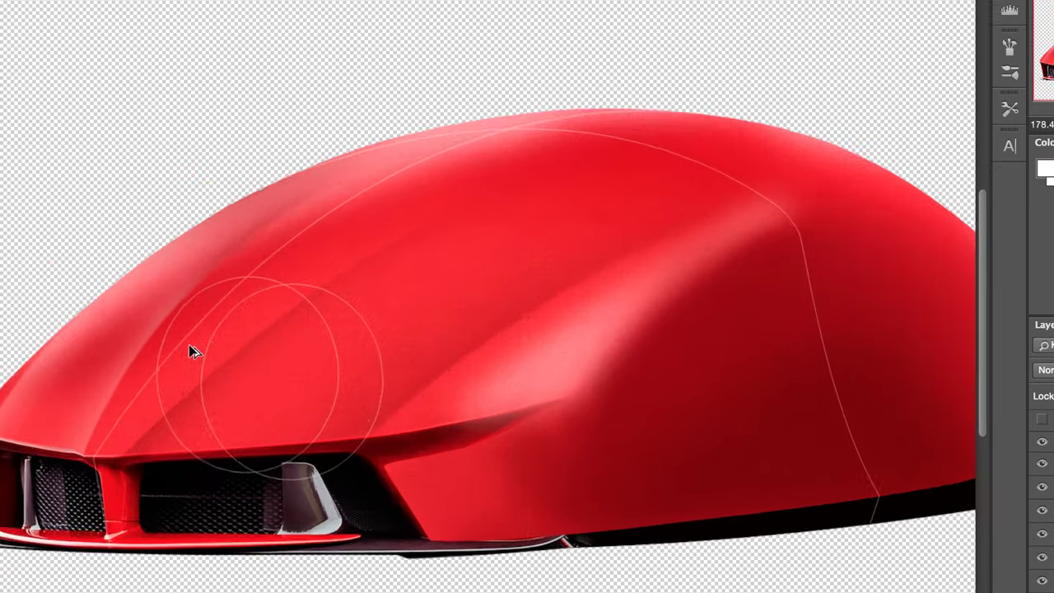
Refine the shape of the overlapping circle outlines with Free Transform.
key("super+t")
left_click_drag(622, 203, 631, 214)
key("Return")
key("super+t")
left_click_drag(527, 198, 540, 216)
key("Return")
scroll(252, 262, "down", 3, "alt")
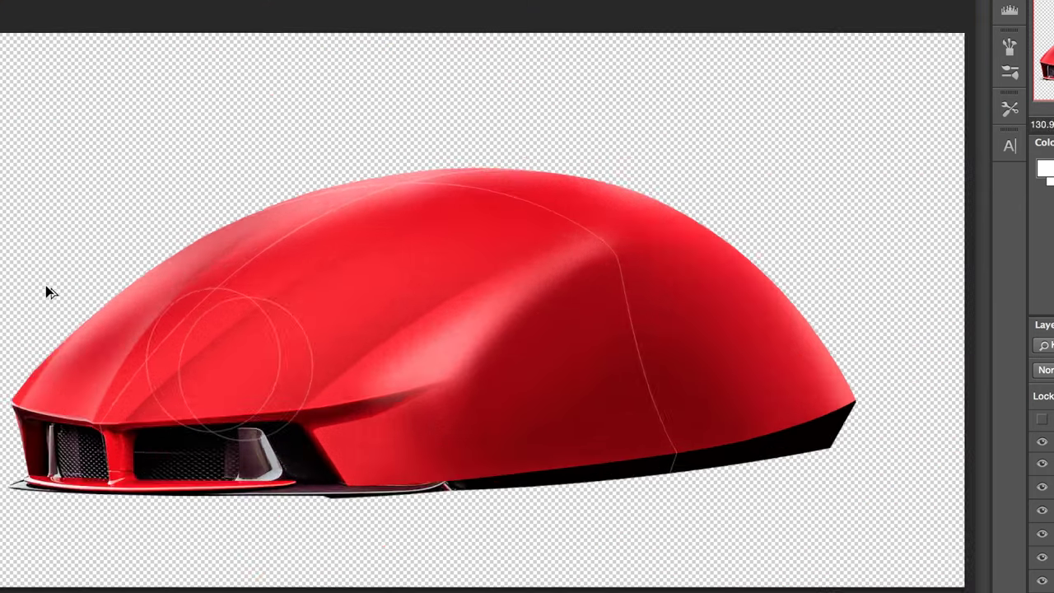
Trace a slanted four-cornered slot with curved long sides across the circles and convert it into a selection.
scroll(390, 324, "up", 3, "alt")
key("p")
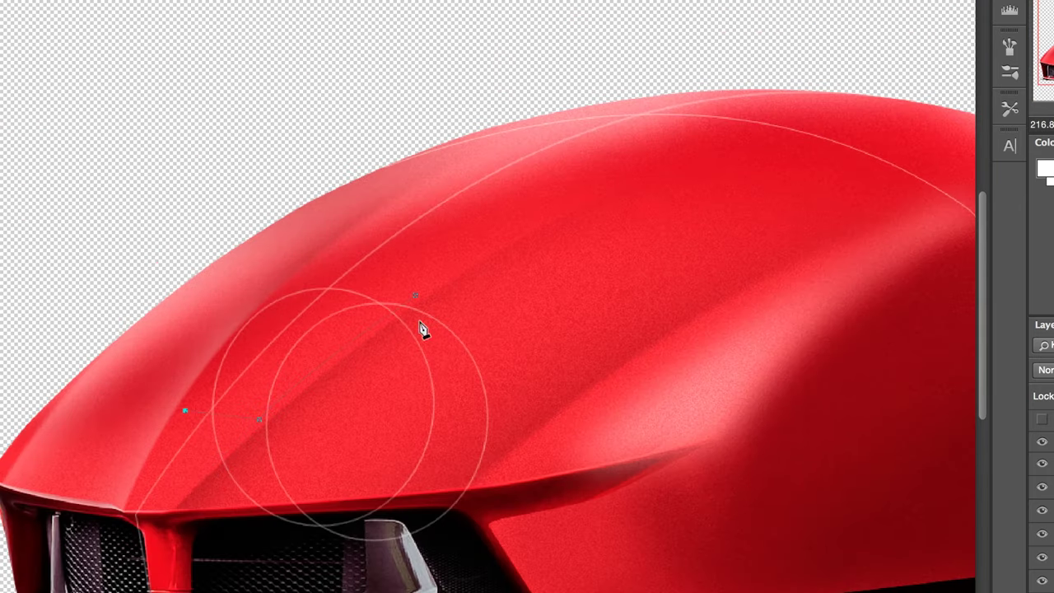
key("super+z")
left_click_drag(318, 285, 379, 244)
left_click(318, 285, "alt")
left_click_drag(420, 285, 475, 285)
left_click(420, 285, "alt")
scroll(420, 291, "up", 4, "alt")
left_click_drag(405, 305, 379, 317)
right_click(535, 156)
left_click(580, 231)
key("Return")
Paint the slanted slot selection solid black and deselect it.
scroll(204, 297, "down", 4, "alt")
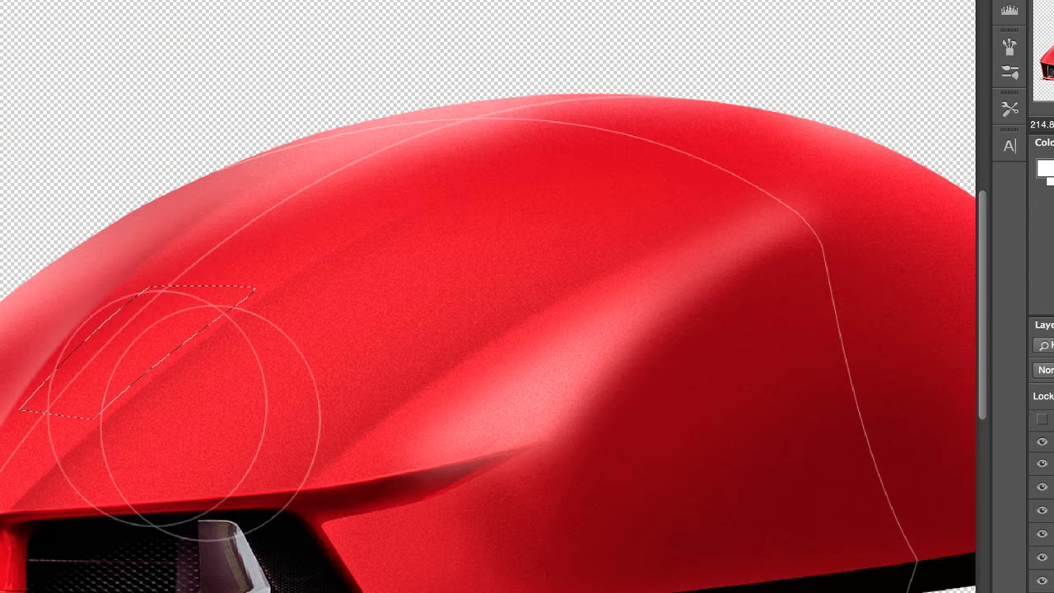
key("d")
key("b")
left_click_drag(239, 257, 91, 370)
key("super+d")
Trace a path around the front corners of the black slot and trim them to rounded corners.
scroll(126, 352, "down", 2, "alt")
scroll(159, 375, "up", 3, "alt")
left_click(160, 394)
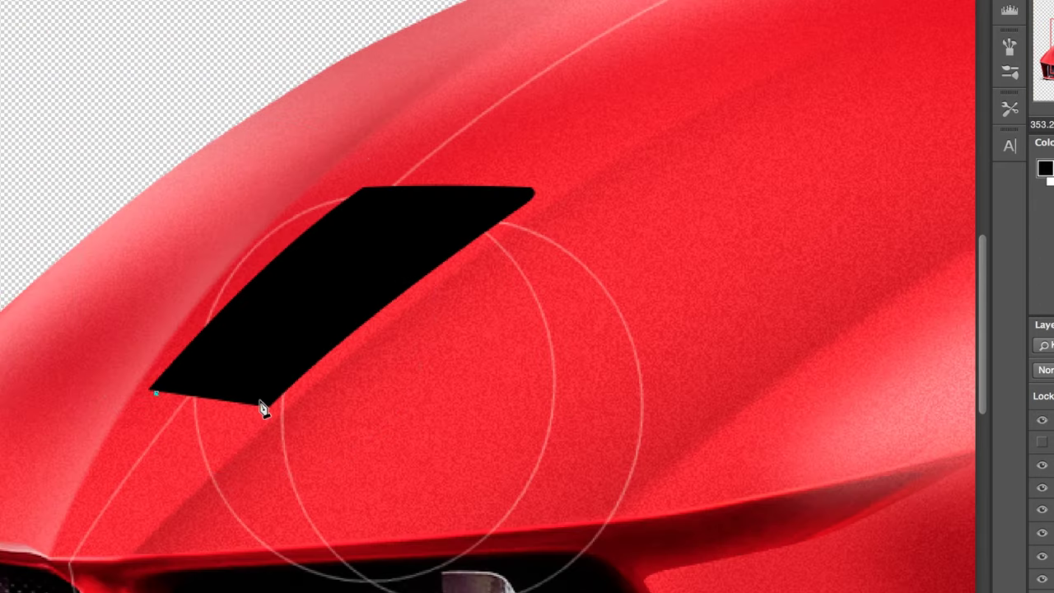
scroll(260, 402, "up", 3, "alt")
left_click(54, 379)
right_click(54, 379)
left_click(97, 452)
left_click(695, 174)
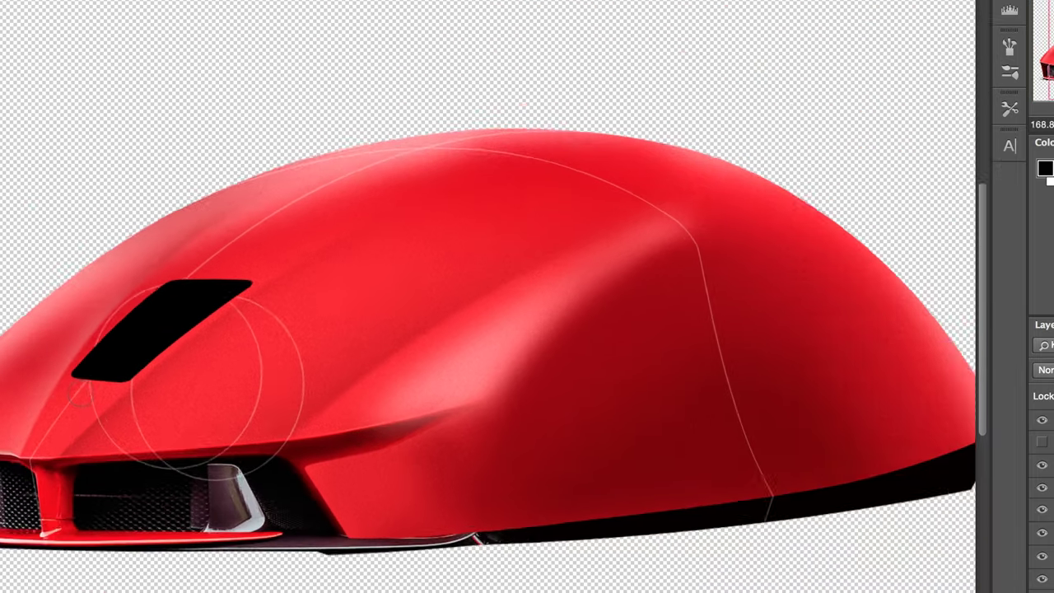
Nudge the selected slot artwork slightly to the left.
scroll(135, 377, "up", 3, "alt")
scroll(252, 350, "down", 3, "alt")
key("v")
key("Left")
key("Left")
key("Left")
Trace a closed curved path along the black slot's far side and fill it black to give the slot a convex edge.
scroll(127, 329, "up", 4, "alt")
key("p")
left_click(137, 410)
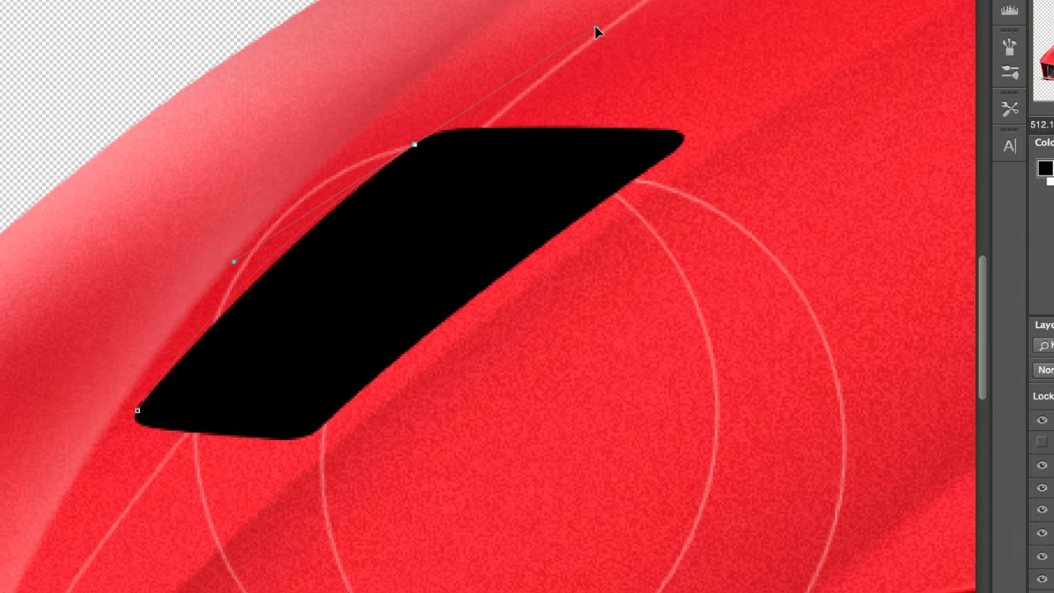
left_click(461, 176)
left_click(276, 324)
left_click(138, 411)
right_click(137, 411)
left_click(202, 515)
key("super+d")
scroll(149, 335, "down", 5, "alt")
scroll(143, 367, "up", 3, "alt")
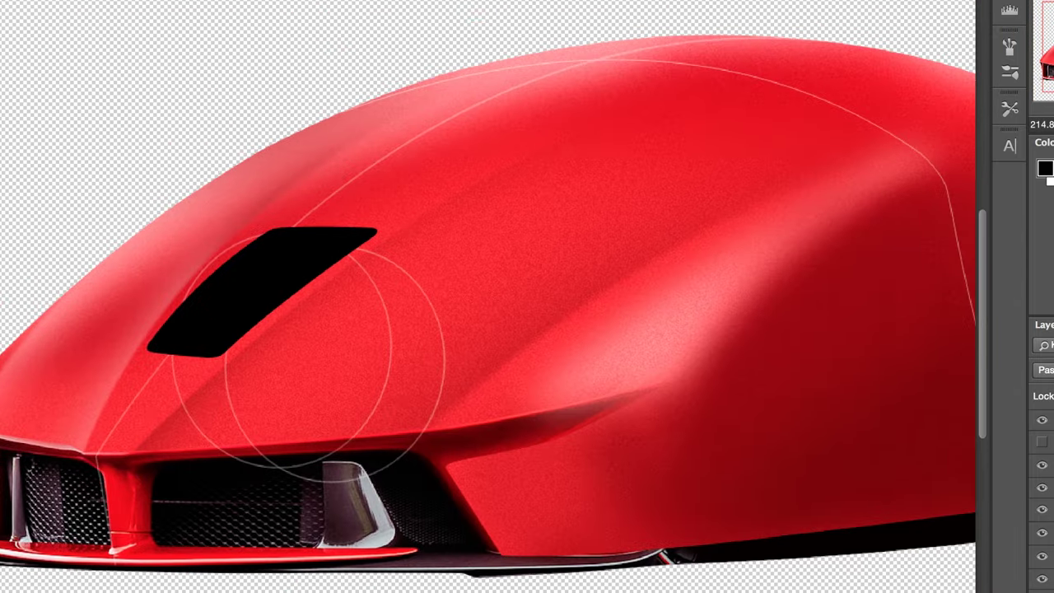
Nudge the two circle outlines up and left so that they overlap the black slot as a scroll wheel.
key("Up")
key("Up")
key("Up")
key("Up")
key("Up")
key("Up")
key("Up")
key("Up")
key("Up")
key("Up")
key("Left")
key("Left")
key("Left")
key("Left")
key("Left")
key("shift+Up")
key("Left")
key("Left")
key("Left")
key("Left")
key("Up")
key("Up")
key("Up")
key("Up")
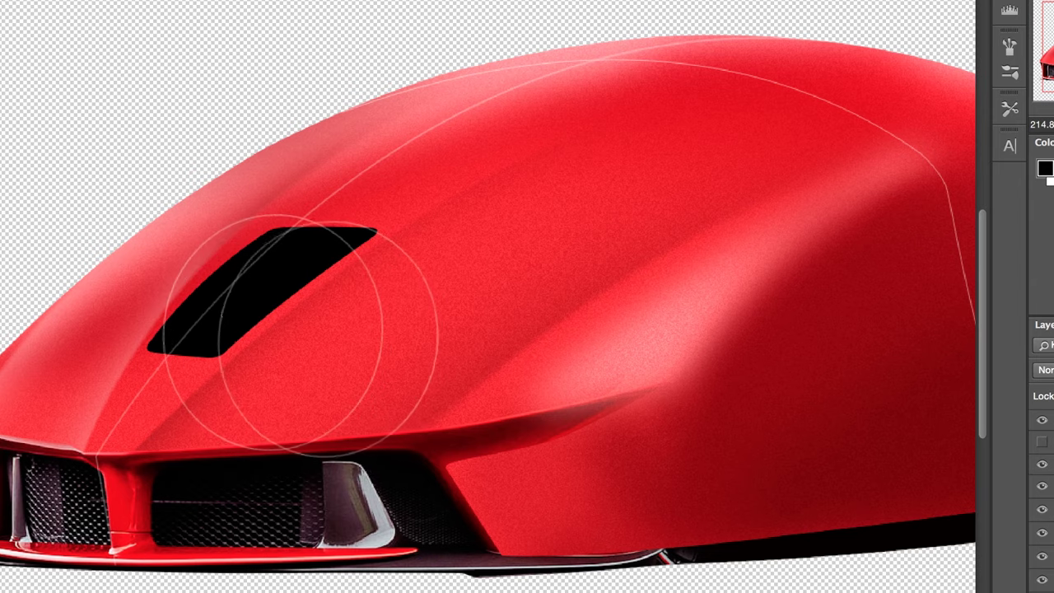
Trim the two circle outlines to arcs that end at the black slot's edge.
scroll(275, 337, "down", 2, "alt")
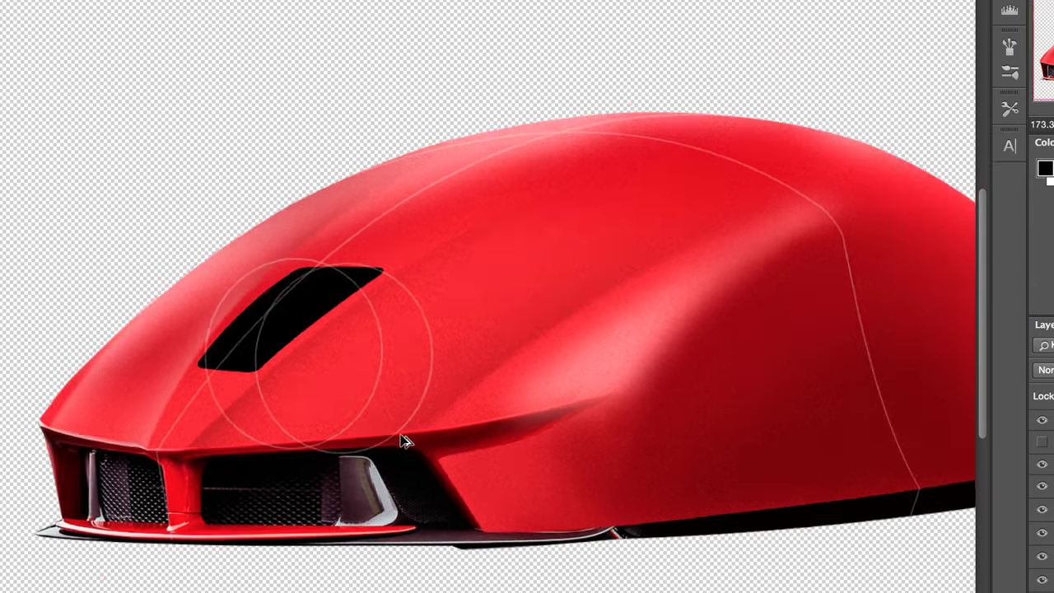
scroll(386, 367, "up", 3, "alt")
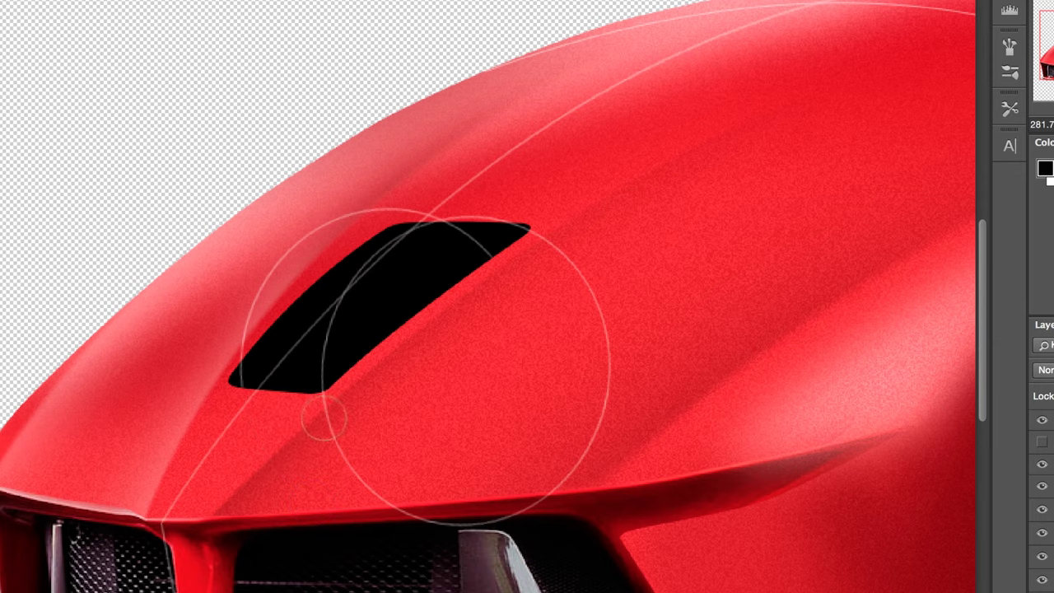
scroll(398, 504, "down", 2, "alt")
scroll(388, 370, "up", 3, "alt")
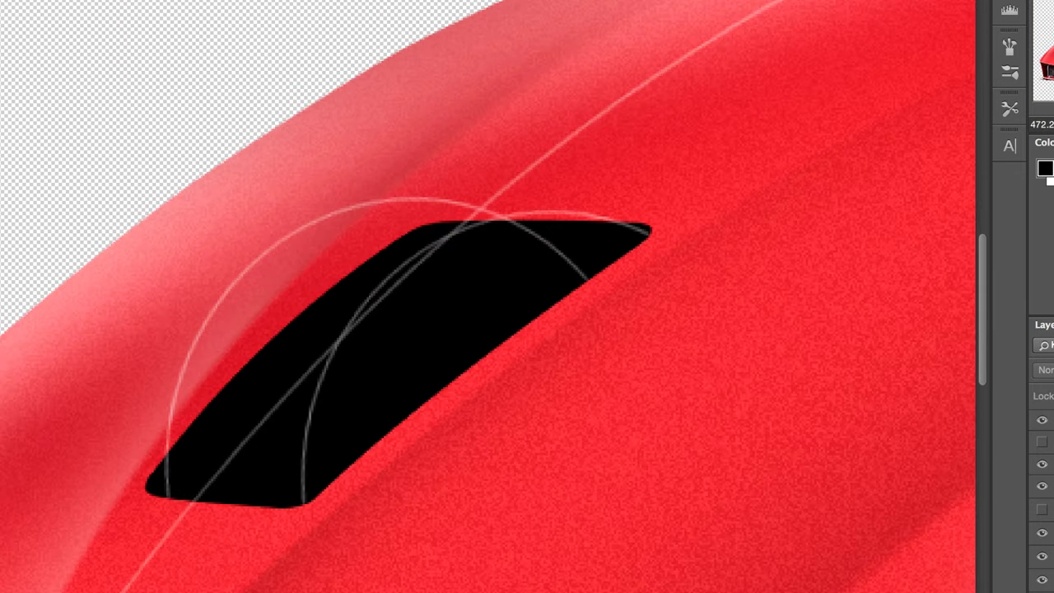
Transform the trimmed arcs so that they fit the scroll wheel's shape over the black slot.
key("ctrl+t")
left_click_drag(292, 216, 285, 172)
left_click_drag(789, 458, 787, 463)
key("Return")
left_click_drag(711, 265, 638, 265)
scroll(752, 312, "down", 2, "alt")
scroll(482, 442, "down", 2, "alt")
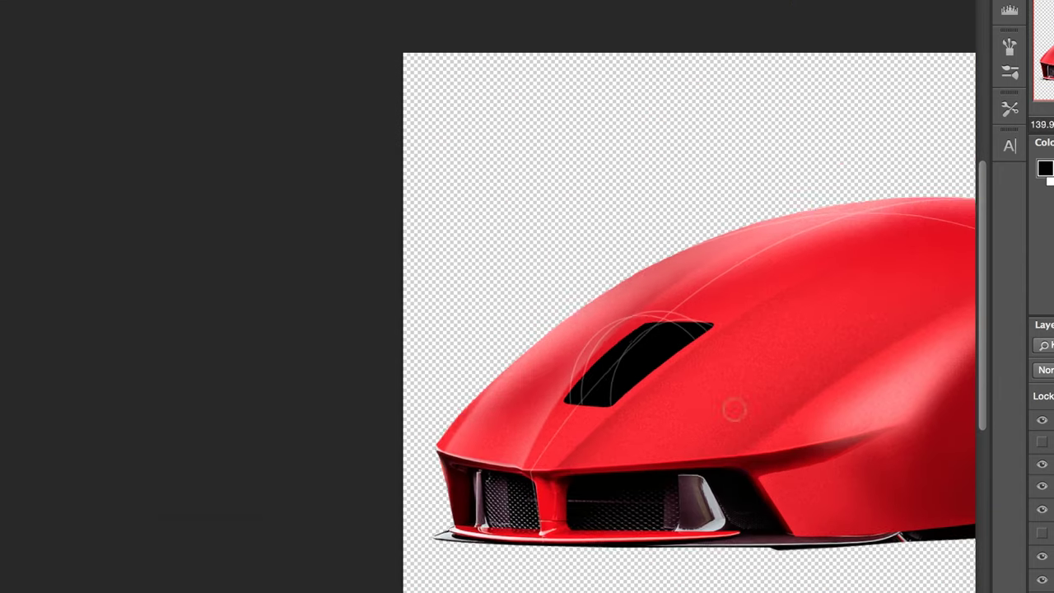
scroll(275, 469, "up", 3, "alt")
key("ctrl+t")
key("Return")
scroll(169, 297, "down", 2, "alt")
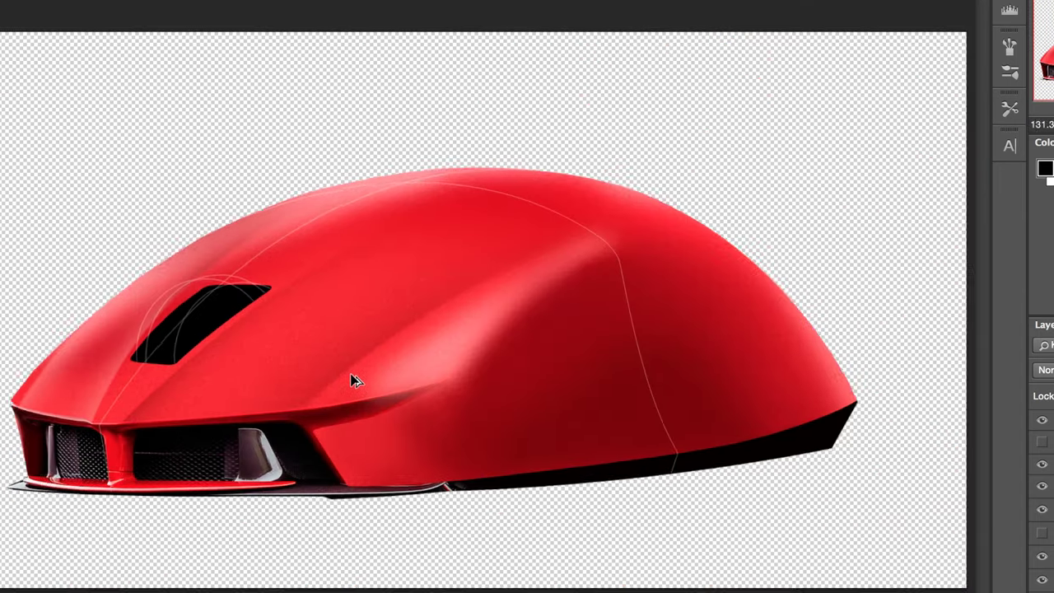
Trim the additional circle outline at the slot's edge and stretch the outermost arc slightly toward the slot's front corner.
scroll(178, 316, "up", 3, "alt")
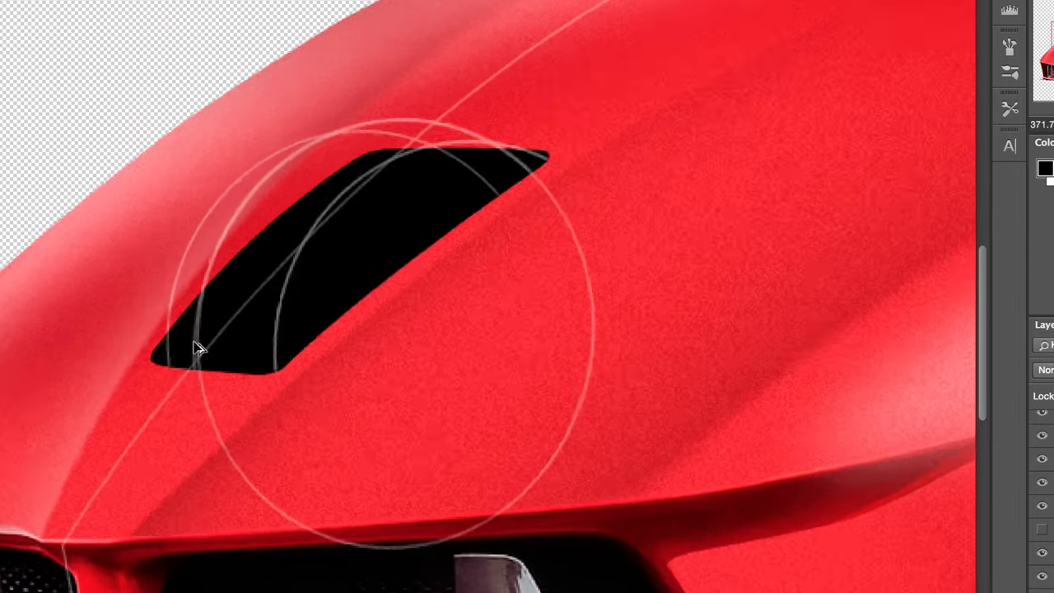
left_click(1044, 486)
left_click(1044, 488)
left_click(1044, 513)
left_click(1043, 466)
key("super+t")
left_click_drag(136, 394, 132, 388)
scroll(482, 132, "up", 2)
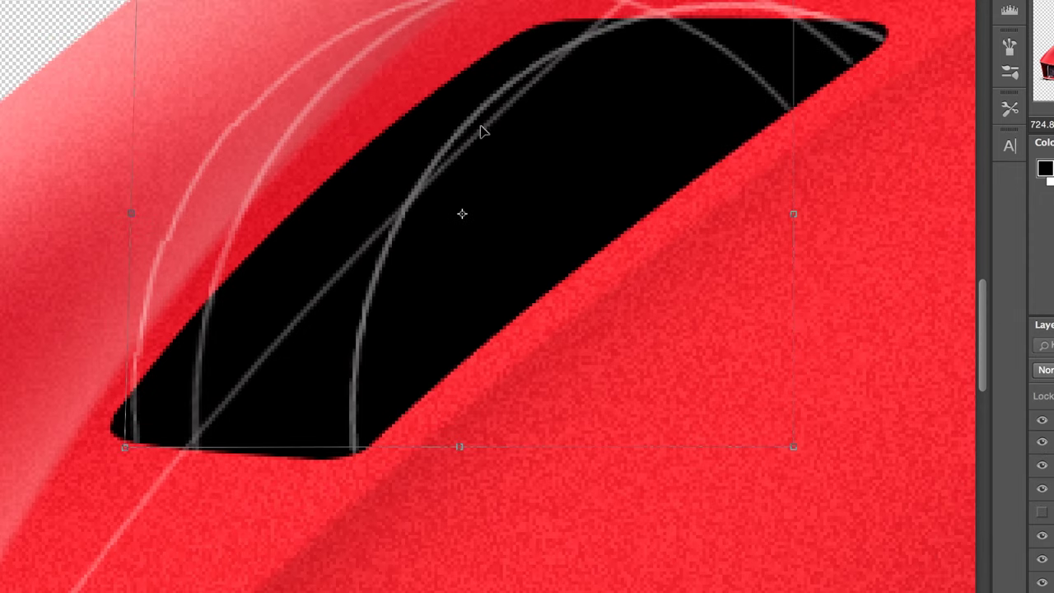
key("Return")
Fill the closed path around the outermost arc and the slot black, deselect it and make the fill translucent.
scroll(426, 242, "down", 3, "alt")
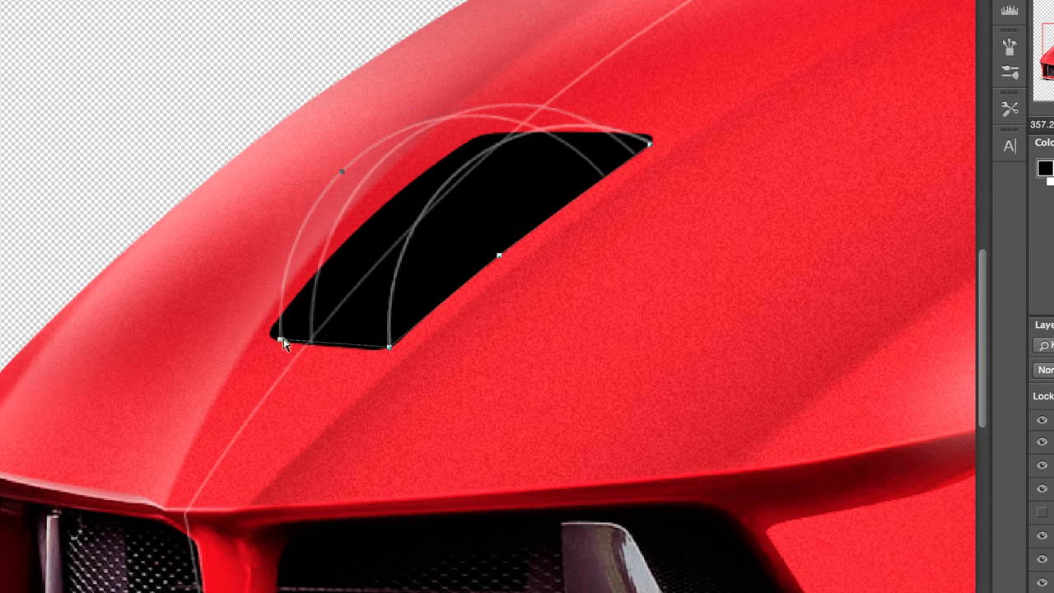
key("super+Return")
key("alt+BackSpace")
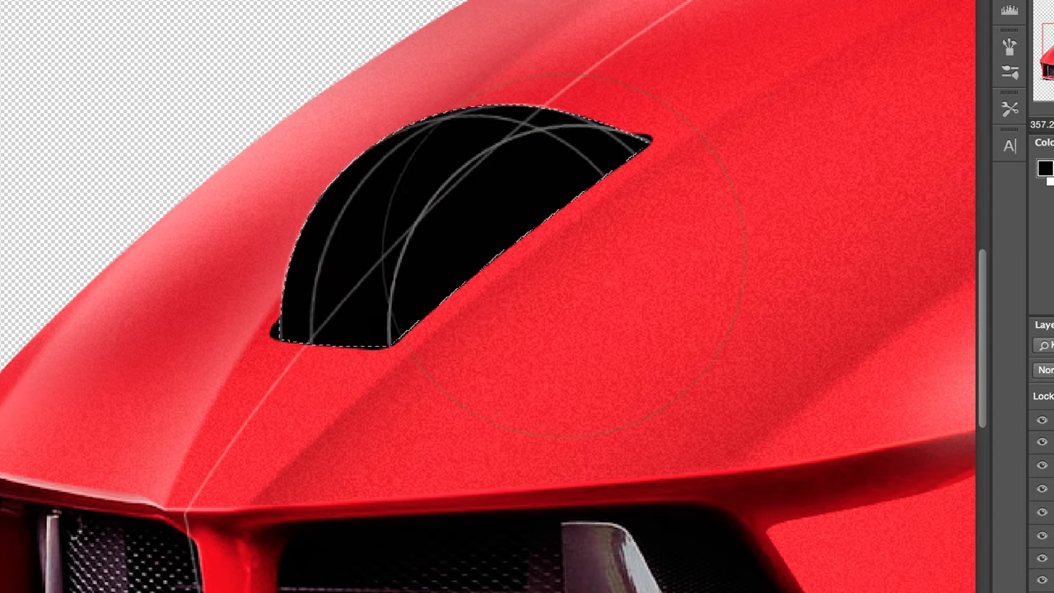
key("super+d")
scroll(52, 481, "down", 2, "alt")
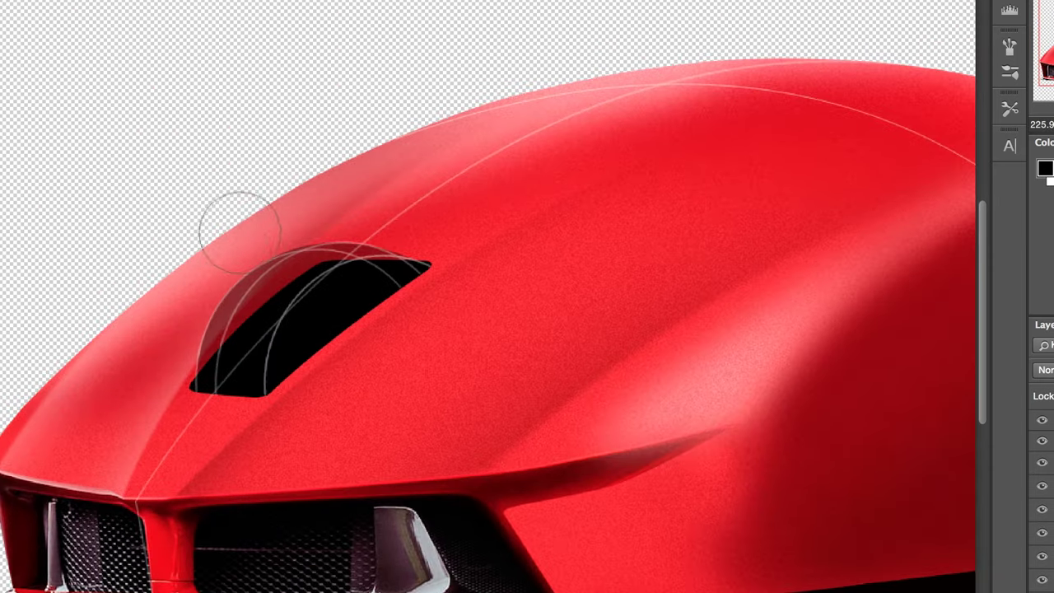
Soften the translucent wheel dome above the slot into a shaded, lighter edge and undo the last strokes.
left_click_drag(198, 268, 207, 282)
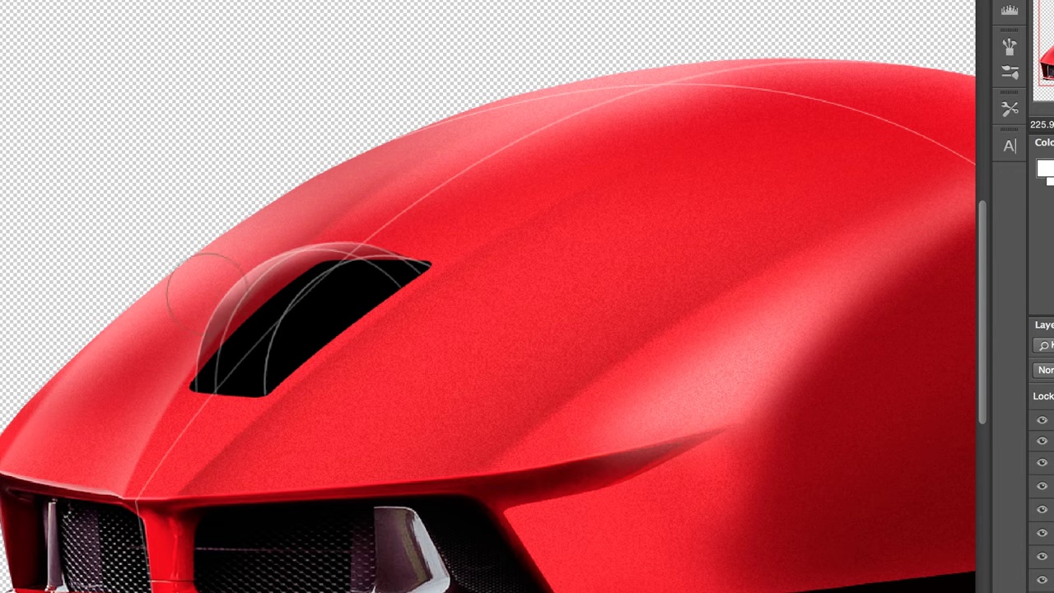
scroll(850, 387, "up", 1, "alt")
mouse_move(284, 268)
left_mouse_down()
mouse_move(233, 352)
mouse_move(272, 296)
left_mouse_up()
left_click_drag(106, 285, 217, 252)
key("alt+super+z")
key("alt+super+z")
Shade the scroll wheel inside the slot with soft grey highlights and darken its near side.
mouse_move(157, 191)
left_mouse_down()
mouse_move(36, 261)
mouse_move(235, 183)
left_mouse_up()
mouse_move(170, 432)
left_mouse_down()
mouse_move(214, 331)
mouse_move(169, 338)
left_mouse_up()
left_click_drag(272, 276, 226, 297)
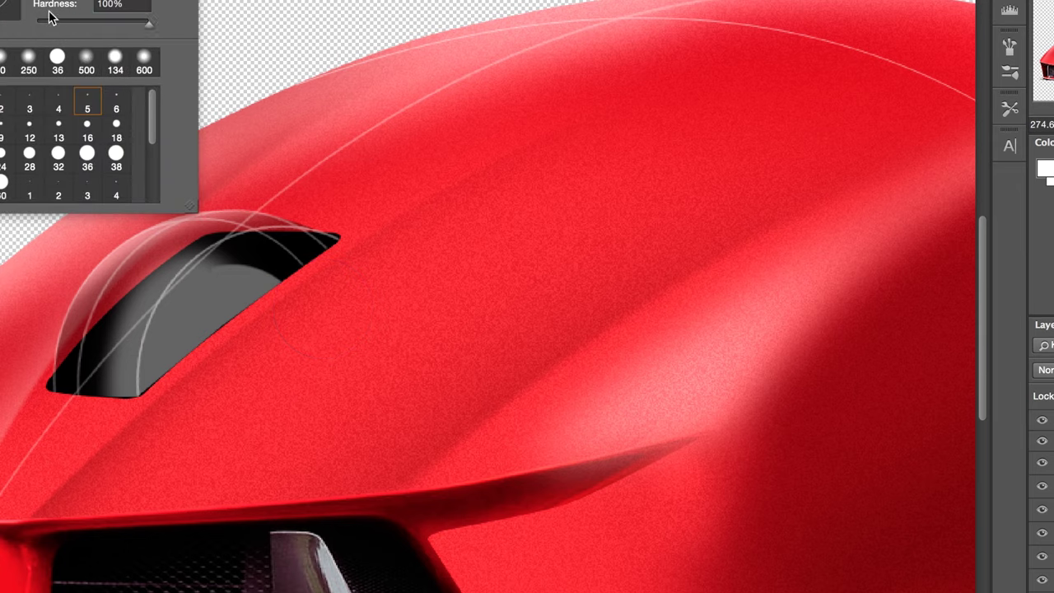
left_click_drag(284, 239, 222, 271)
mouse_move(87, 284)
left_mouse_down()
mouse_move(66, 350)
mouse_move(136, 239)
left_mouse_up()
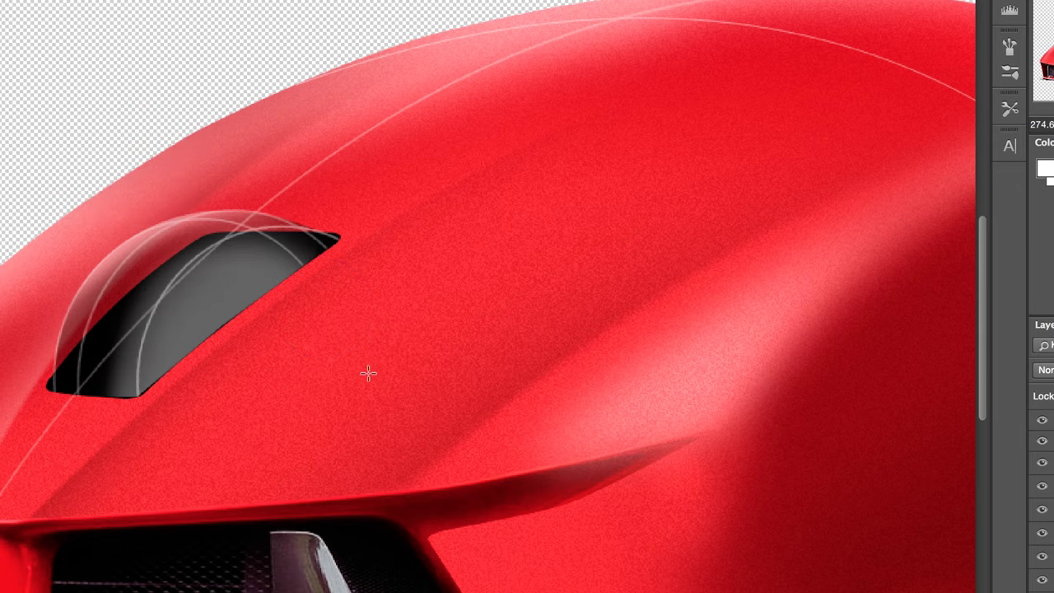
left_click_drag(301, 304, 197, 387)
left_click_drag(247, 342, 313, 280)
Trace a curved path along the black slot's far edge and stroke it.
scroll(286, 329, "down", 5, "alt")
scroll(291, 360, "up", 3, "alt")
scroll(167, 386, "down", 5, "alt")
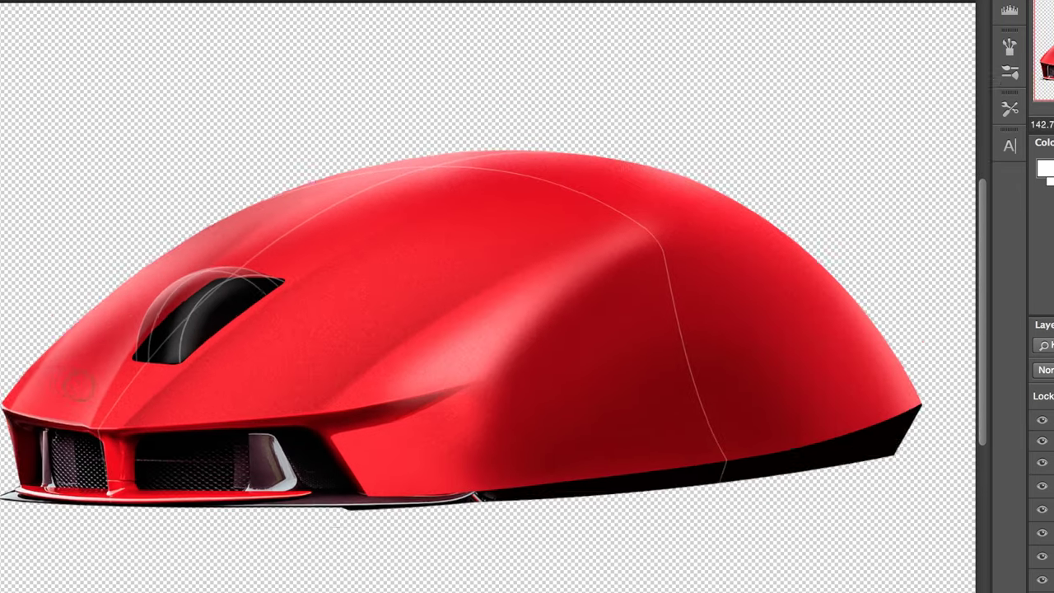
scroll(90, 412, "up", 7, "alt")
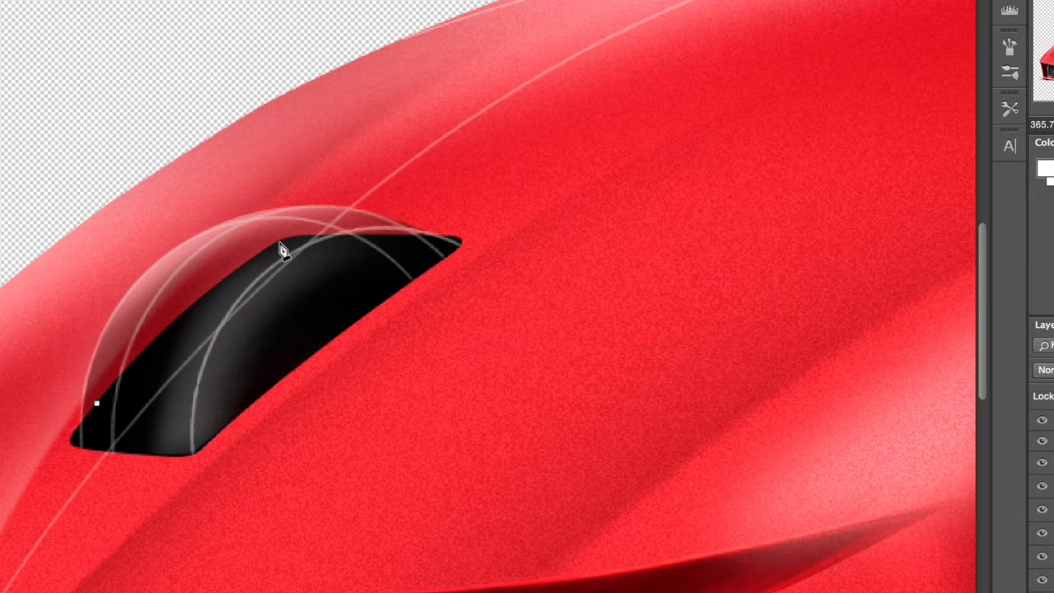
left_click_drag(331, 235, 359, 236)
right_click(96, 401)
left_click(142, 541)
key("Return")
key("e")
Duplicate the highlight line along the seam between red body and black base and nudge the copy four steps down.
scroll(741, 346, "up", 5, "alt")
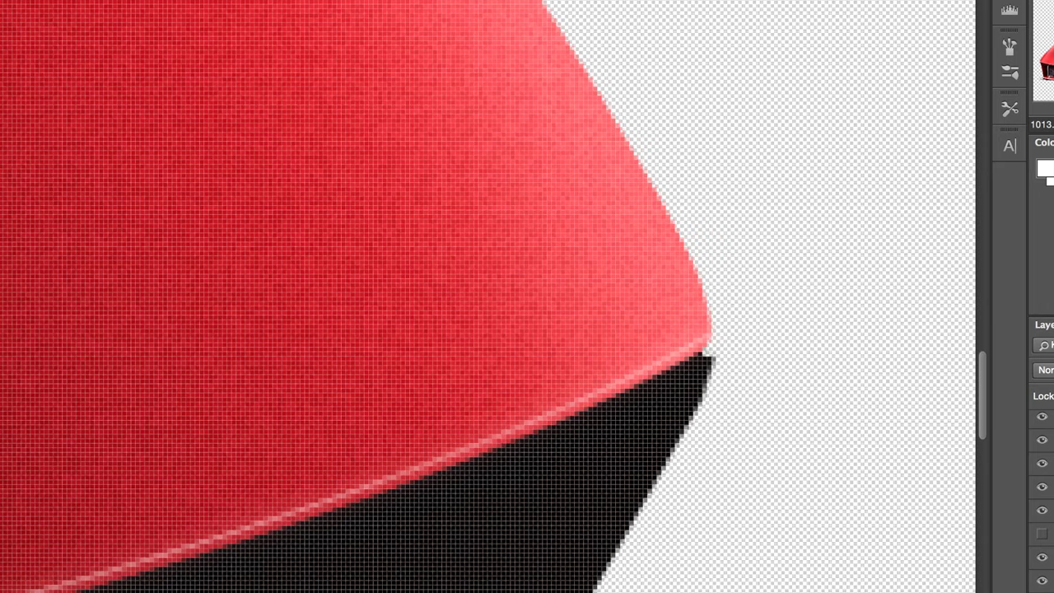
scroll(708, 346, "down", 8, "alt")
left_click(1044, 492)
left_click(1044, 491)
key("super+j")
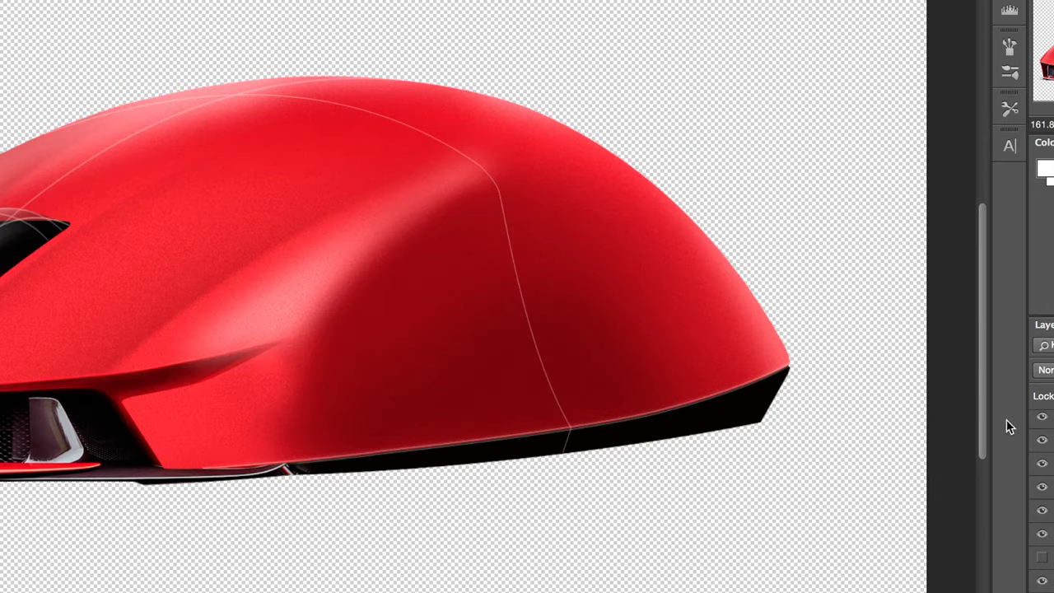
key("Down")
key("Down")
key("Down")
key("Down")
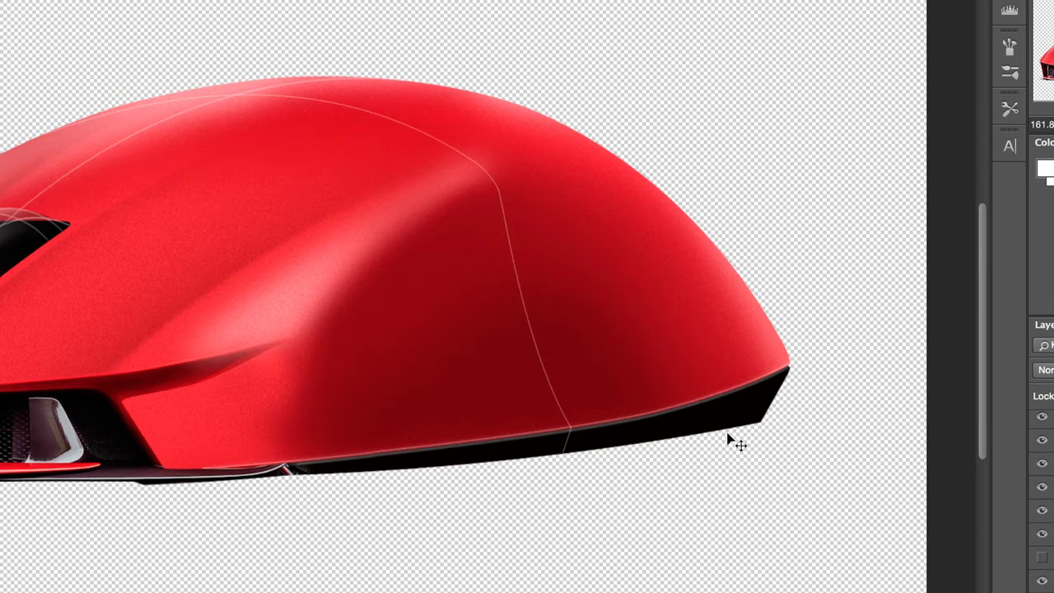
Erase the sharp lower rear corner of the black base to round it off.
scroll(776, 425, "up", 5, "alt")
left_click(76, 0)
left_click(111, 49)
scroll(738, 429, "up", 5, "alt")
left_click(731, 415)
scroll(730, 418, "down", 8, "alt")
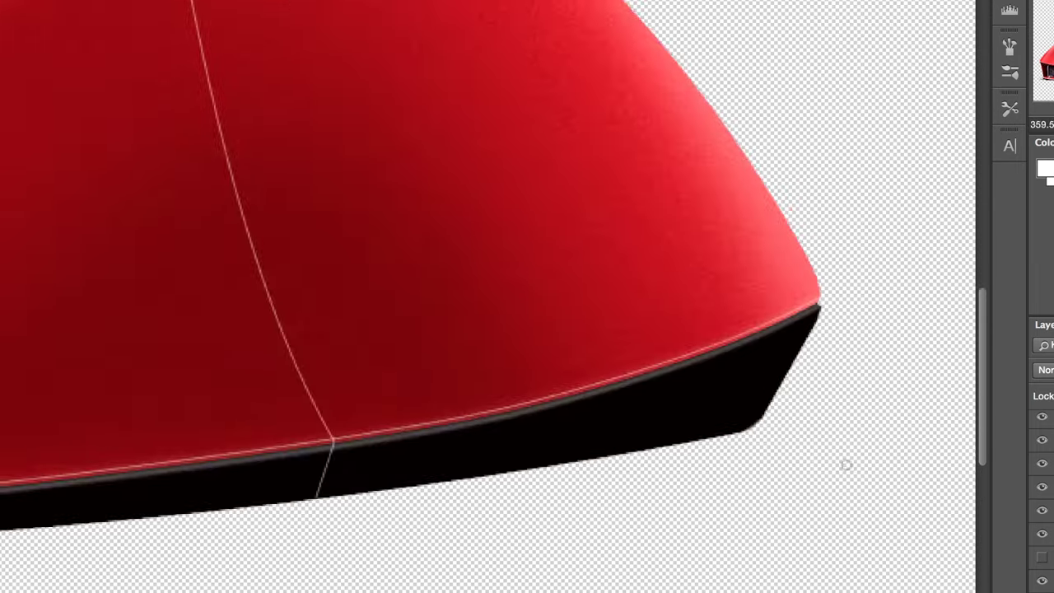
Brush dark grey shading over the selected black base, reduce the brush size and reset the colours to default.
key("b")
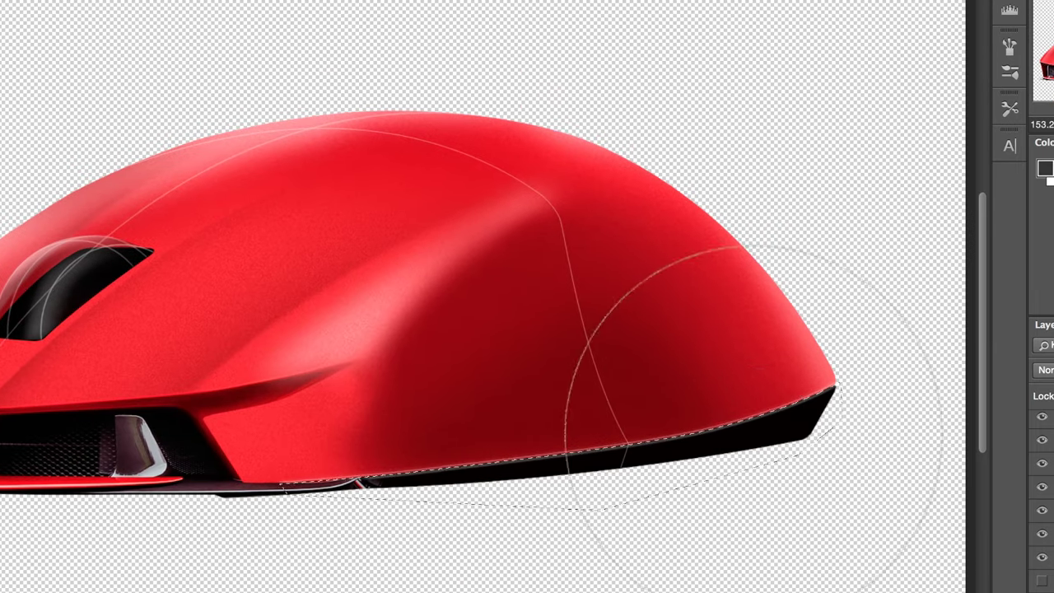
left_click_drag(753, 433, 499, 385)
key("bracketleft")
key("bracketleft")
key("bracketleft")
key("bracketleft")
key("bracketleft")
key("bracketleft")
key("bracketleft")
key("bracketleft")
key("bracketleft")
key("d")
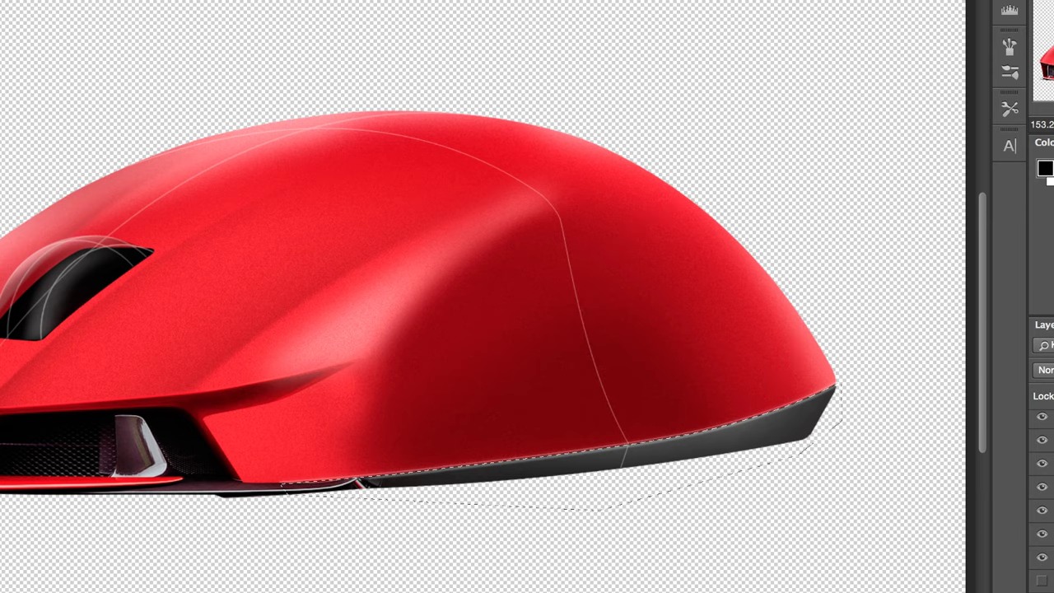
Paint a black panel across the rear end of the grey base with a smaller brush and sample the base's dark grey.
left_click_drag(756, 371, 764, 495)
key("super+z")
key("bracketleft")
key("bracketleft")
key("bracketleft")
left_click_drag(773, 395, 748, 461)
scroll(859, 454, "down", 5, "alt")
scroll(853, 379, "up", 5, "alt")
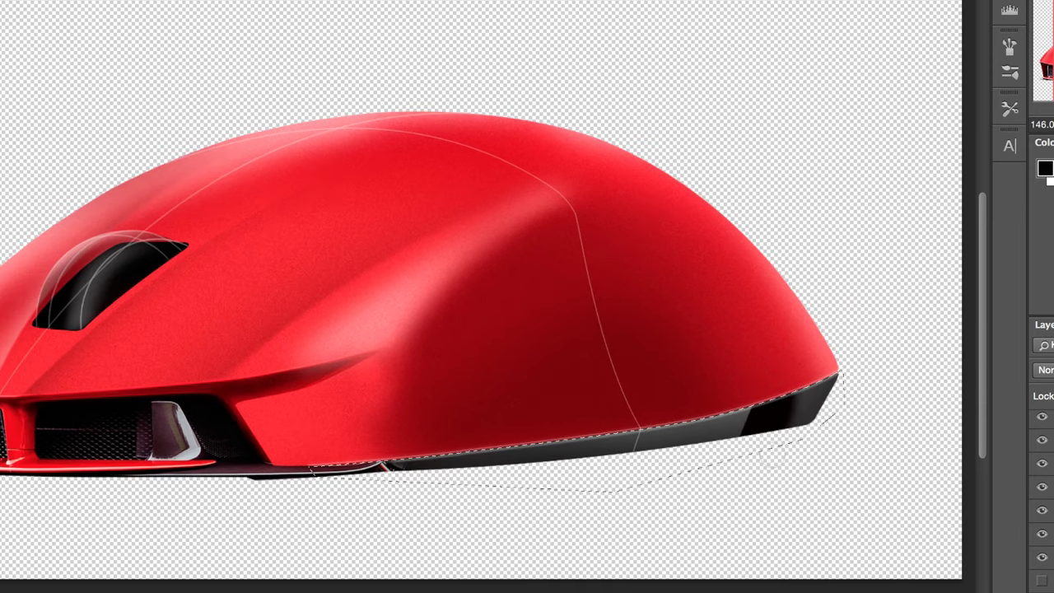
scroll(549, 437, "down", 5, "alt")
scroll(766, 370, "up", 5, "alt")
left_click(750, 424, "alt")
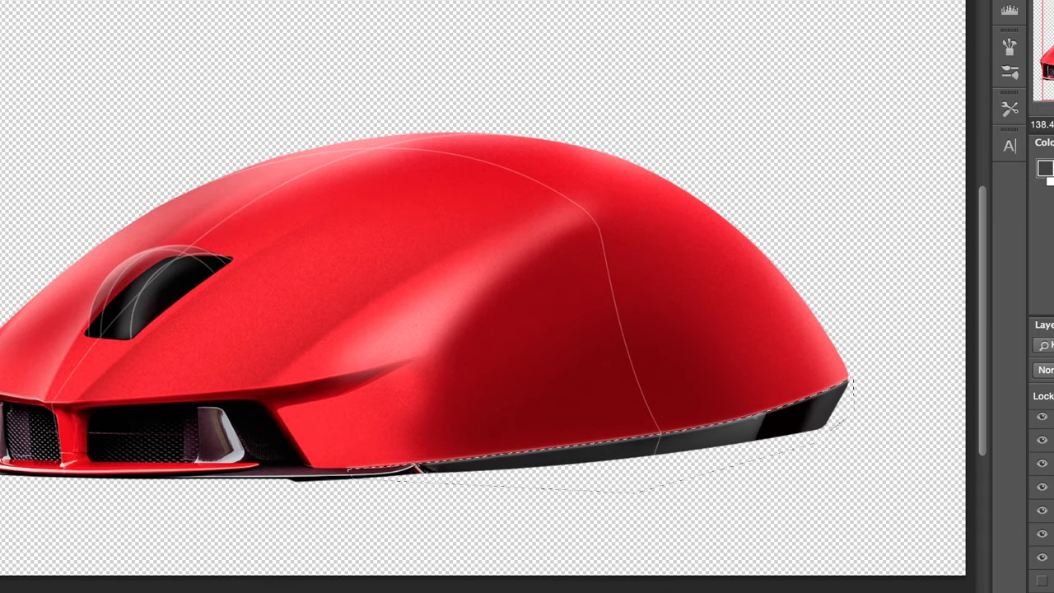
scroll(862, 417, "down", 3, "alt")
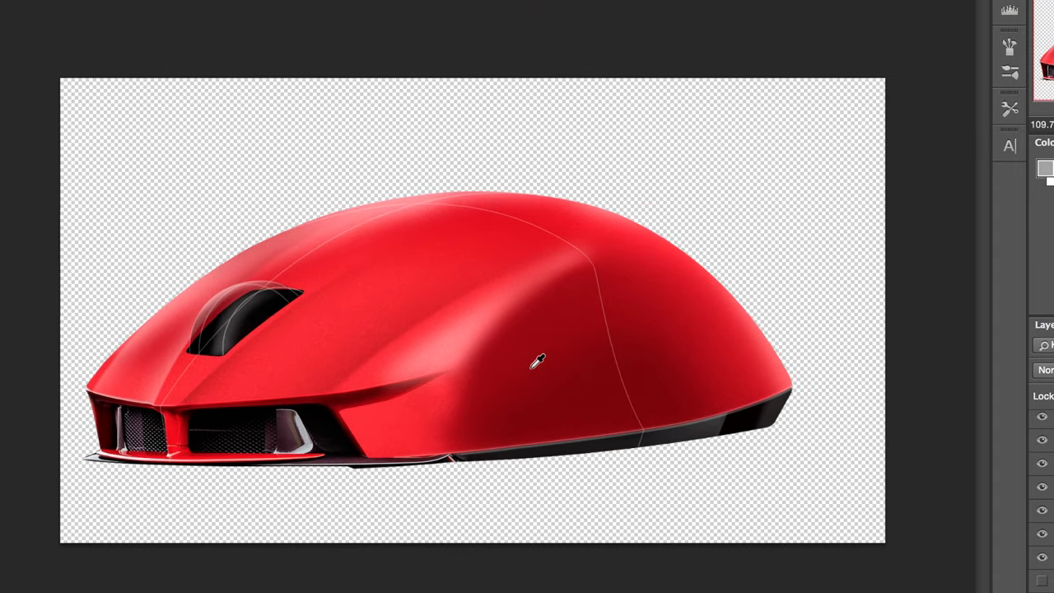
Select an arc outline of the scroll wheel and distort its corners slightly to fit the slot.
scroll(537, 362, "up", 2, "alt")
left_click(219, 342, "ctrl")
scroll(285, 386, "up", 10, "alt")
left_click(1042, 443)
left_click(1042, 442)
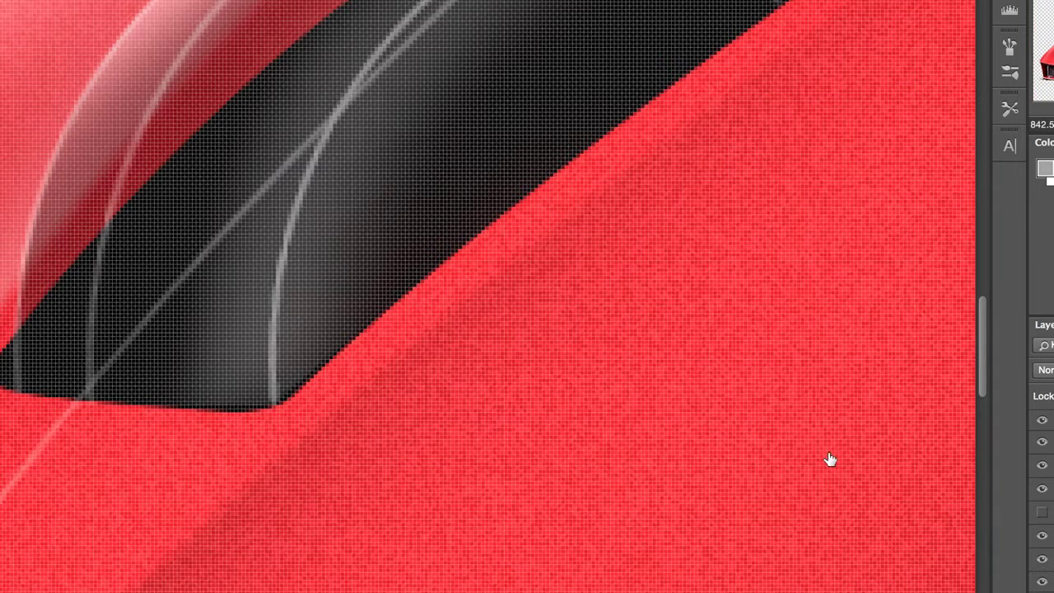
scroll(828, 459, "down", 5, "alt")
key("ctrl+t")
mouse_move(259, 120)
left_mouse_down("ctrl")
mouse_move(268, 128)
mouse_move(259, 119)
left_mouse_up("ctrl")
left_click_drag(259, 428, 257, 429, "ctrl")
key("Return")
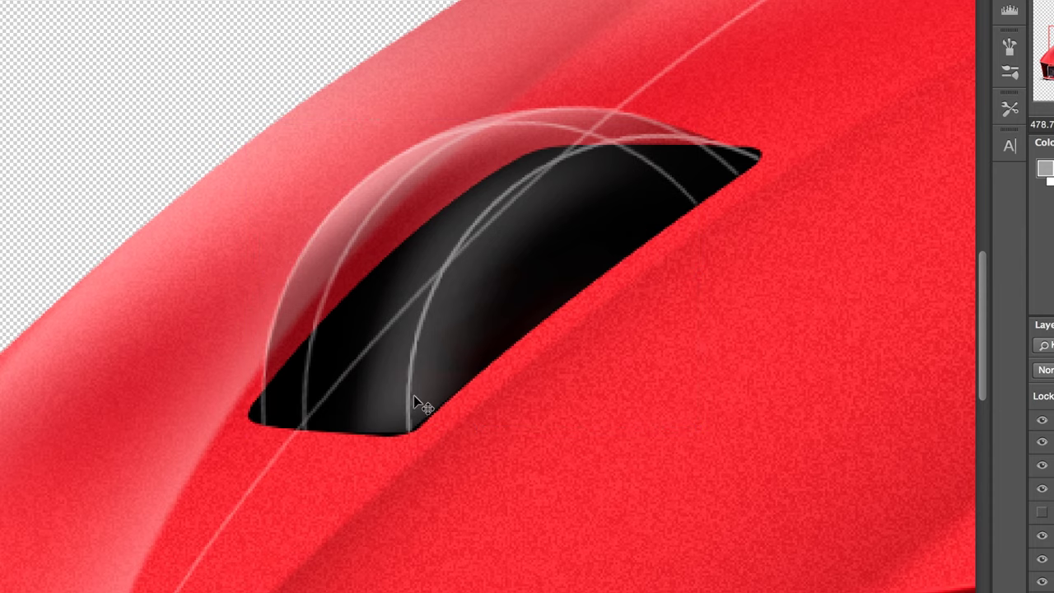
Duplicate the innermost arc outline toward the wheel's near side and distort the copy to meet the slot's rear corner.
left_click(411, 397, "ctrl")
left_click_drag(473, 232, 518, 224, "ctrl+alt")
key("ctrl+t")
left_click_drag(805, 127, 763, 147, "ctrl")
key("Return")
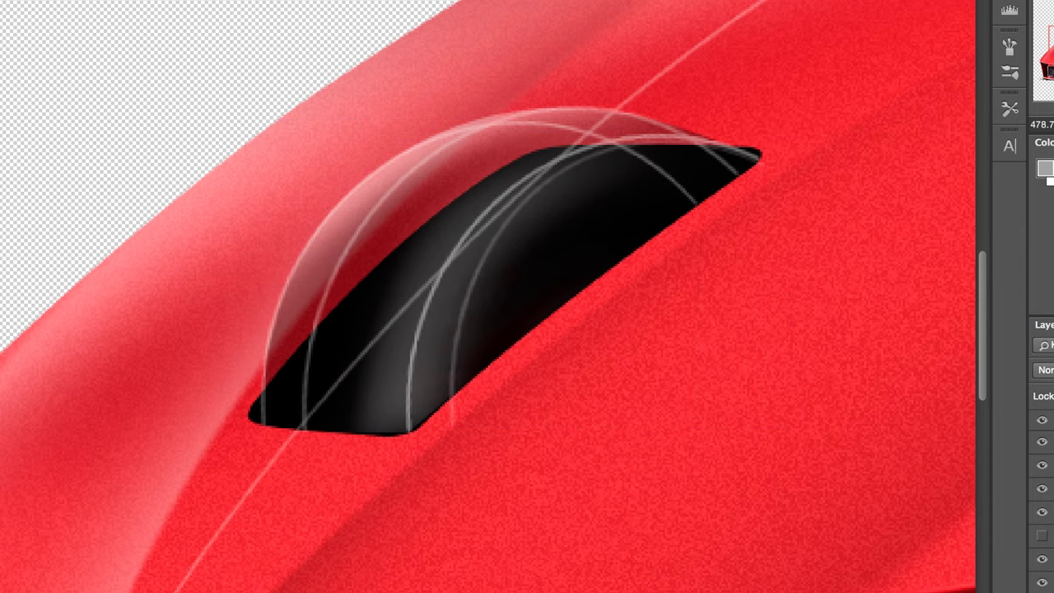
Warp the copied arc by moving its lower front corner slightly inward and up.
scroll(541, 342, "down", 10, "alt")
scroll(333, 328, "up", 6, "alt")
key("ctrl+t")
left_click_drag(245, 352, 264, 344)
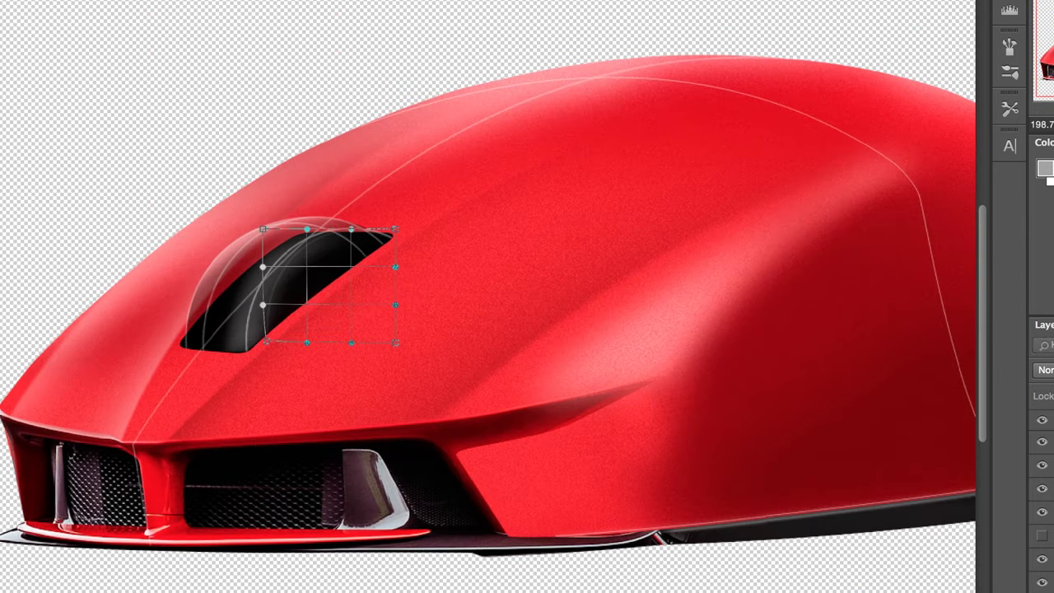
key("Return")
Trim the copied arc at the slot's near edge and warp its upper end to follow the slot's rear corner.
left_click(75, 2)
left_click(126, 50)
scroll(505, 276, "down", 4, "alt")
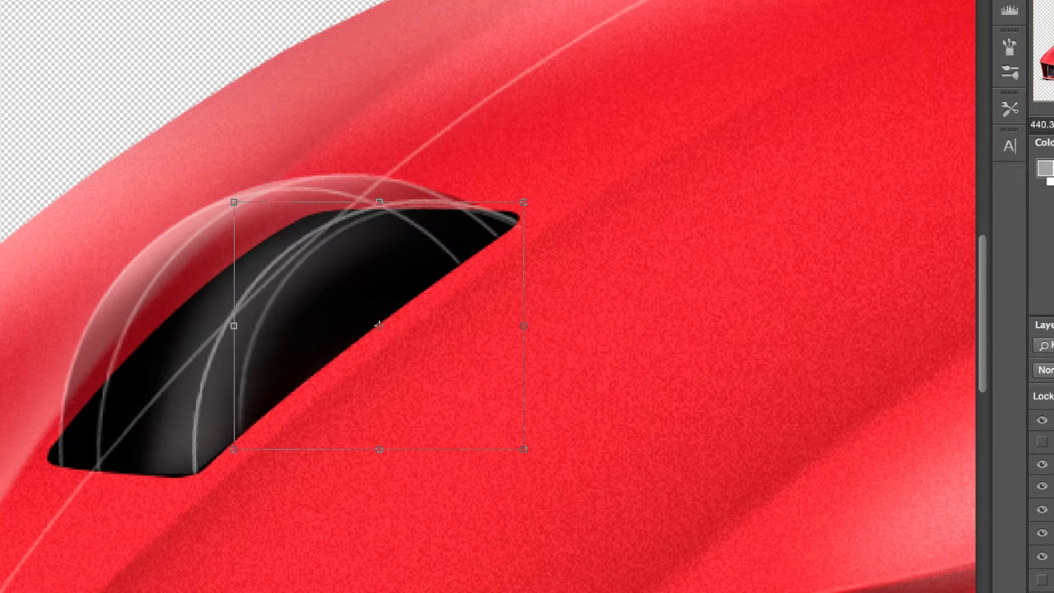
left_click_drag(513, 224, 515, 216)
left_click_drag(425, 215, 406, 212)
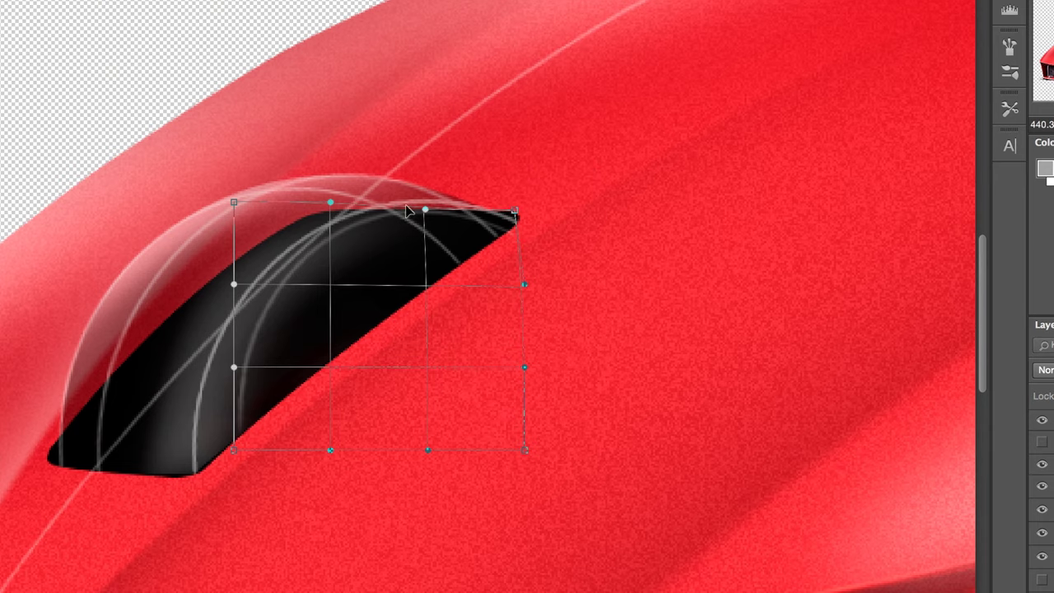
Draw a Pen path from the grille's top edge up past the scroll-wheel slot and across the body toward the side highlight.
scroll(406, 212, "down", 5, "alt")
scroll(305, 263, "up", 2, "alt")
scroll(195, 437, "up", 5, "alt")
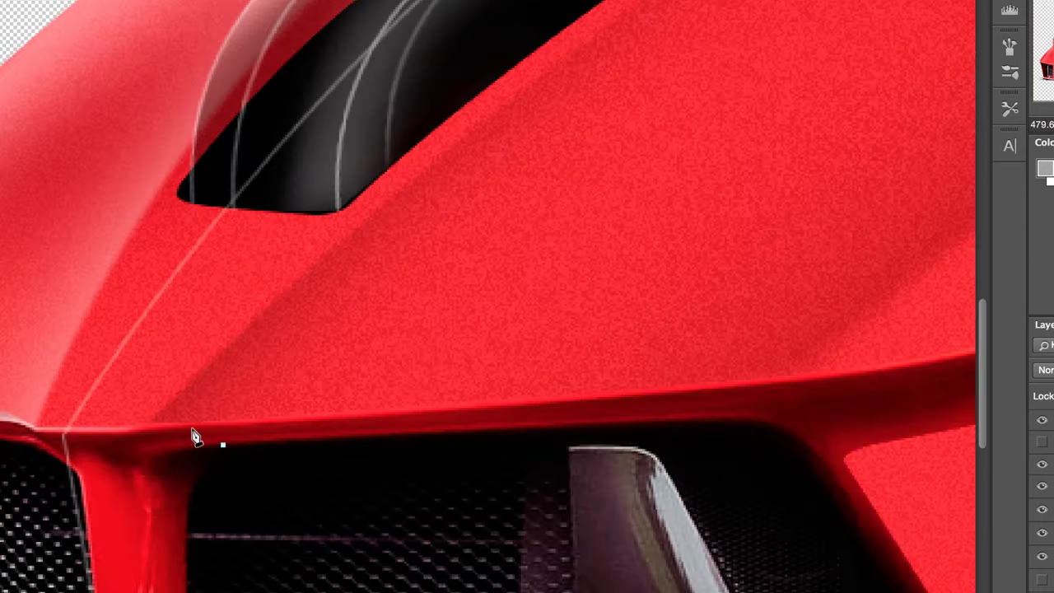
scroll(179, 442, "up", 3, "alt")
scroll(257, 416, "down", 7, "alt")
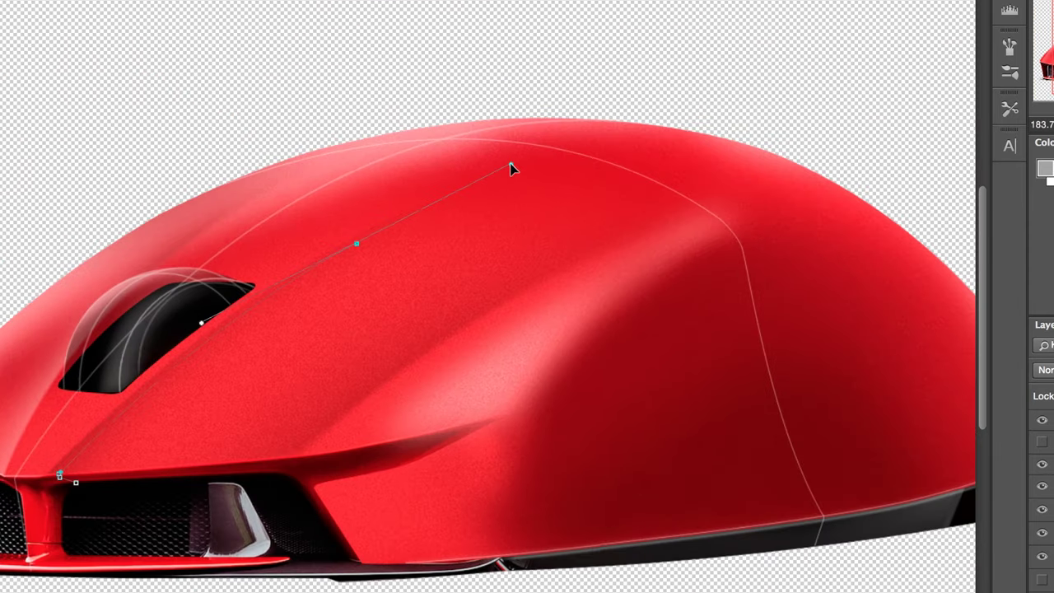
scroll(468, 254, "down", 1, "alt")
left_click_drag(452, 251, 472, 255)
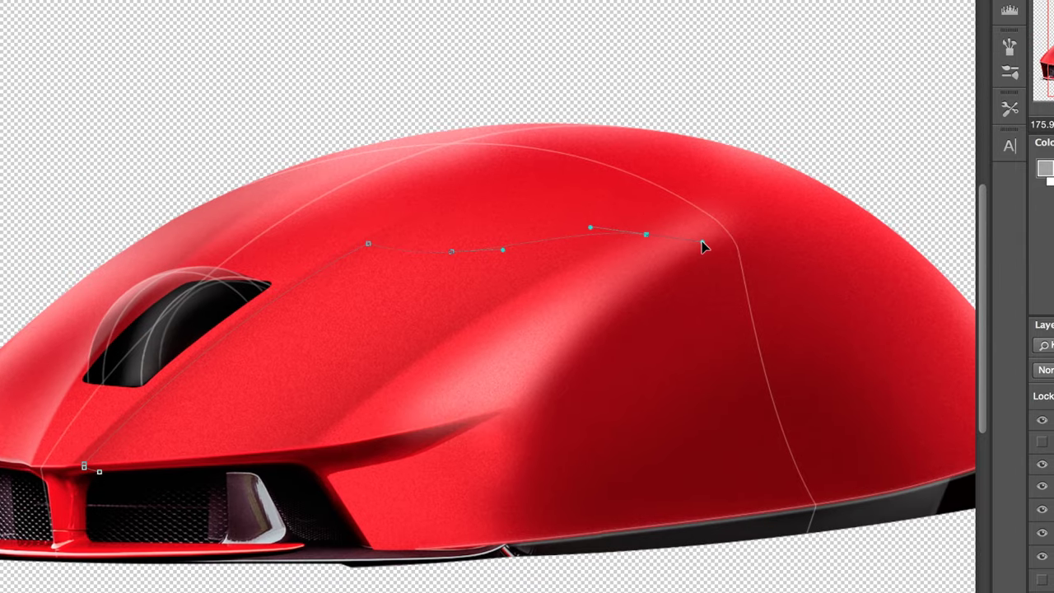
scroll(565, 252, "down", 3, "alt")
scroll(589, 289, "down", 2, "alt")
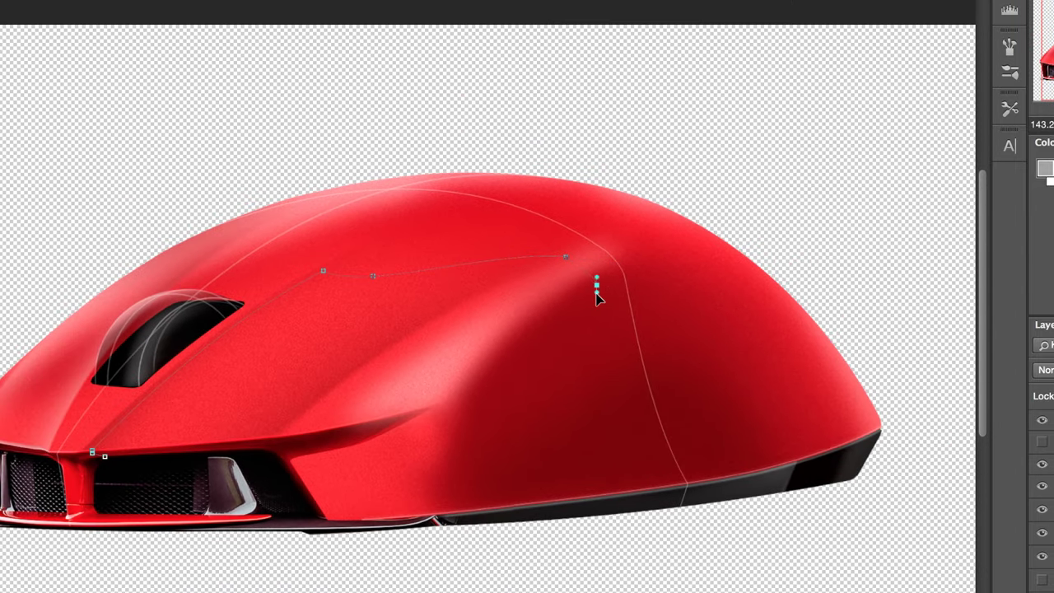
Refine the path's rear curve and extend it a short way down the body's side, turning the end back for a narrow seam.
scroll(346, 258, "up", 3, "alt")
left_click_drag(377, 258, 362, 259, "super")
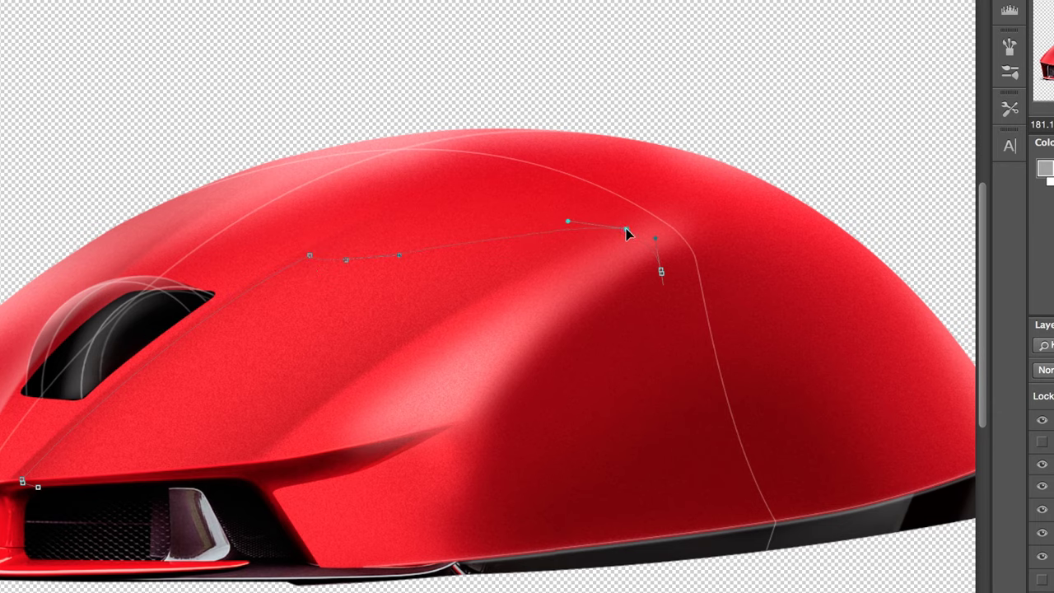
scroll(666, 275, "up", 5, "alt")
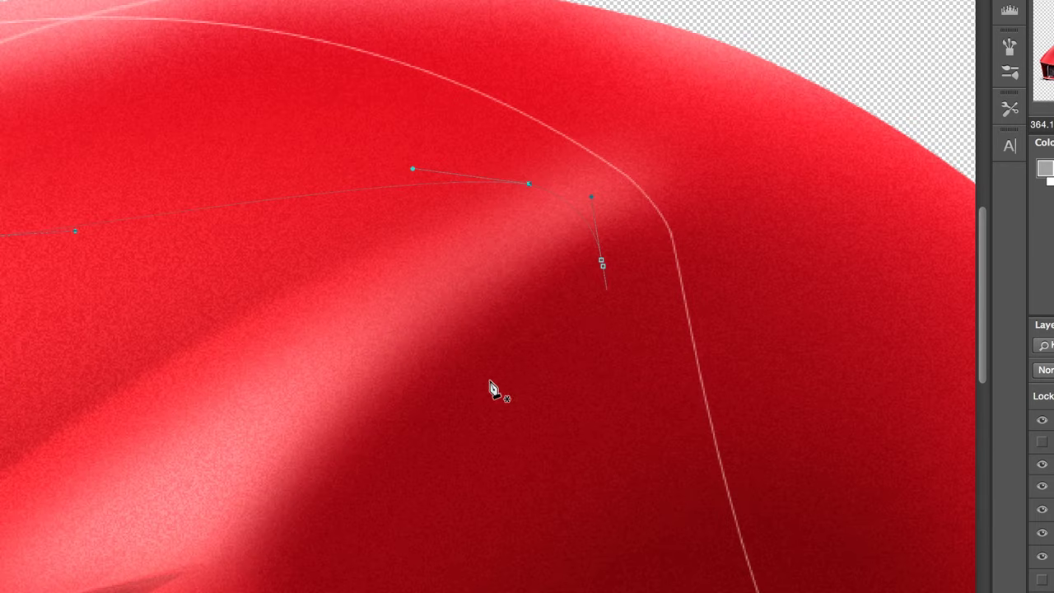
left_click_drag(610, 272, 615, 295, "super")
right_click(612, 275)
left_click(298, 503)
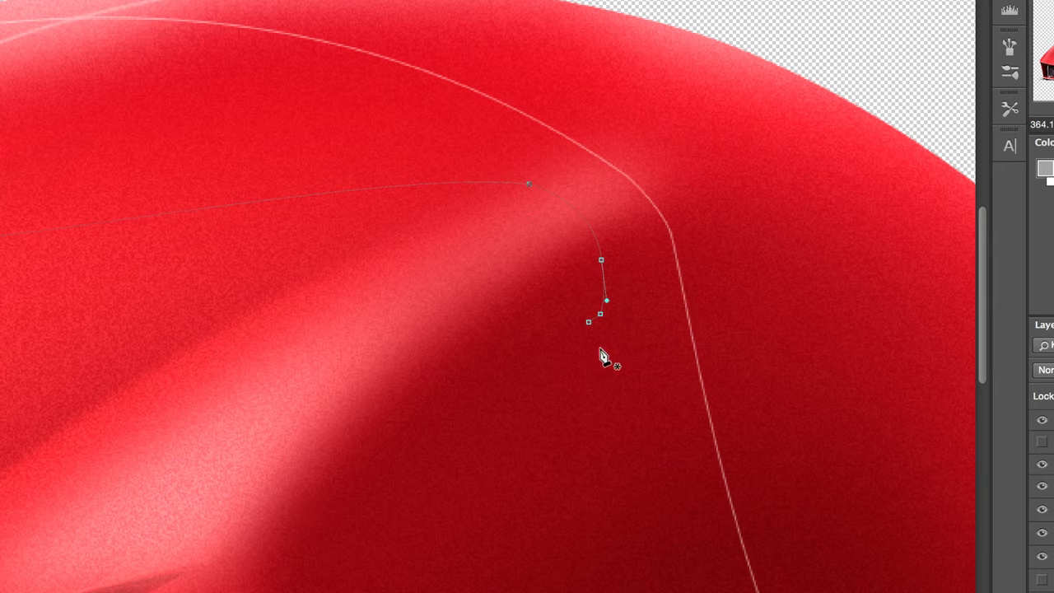
Trace the seam's second edge from the rear curve back toward the front, closely parallel to the first edge.
left_click_drag(524, 193, 479, 189)
scroll(478, 205, "down", 4, "alt")
scroll(219, 285, "down", 1, "alt")
left_click_drag(296, 235, 256, 240)
key("super+z")
scroll(472, 220, "up", 10, "alt")
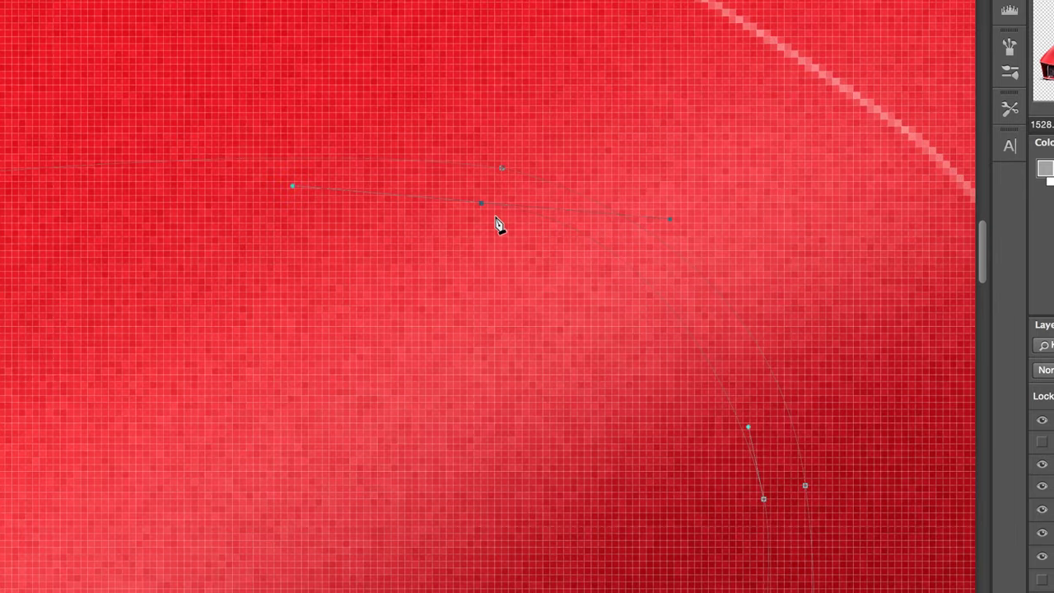
scroll(413, 294, "down", 10, "alt")
left_click_drag(102, 308, 84, 312)
scroll(45, 324, "left", 3)
left_click_drag(181, 308, 352, 288, "super")
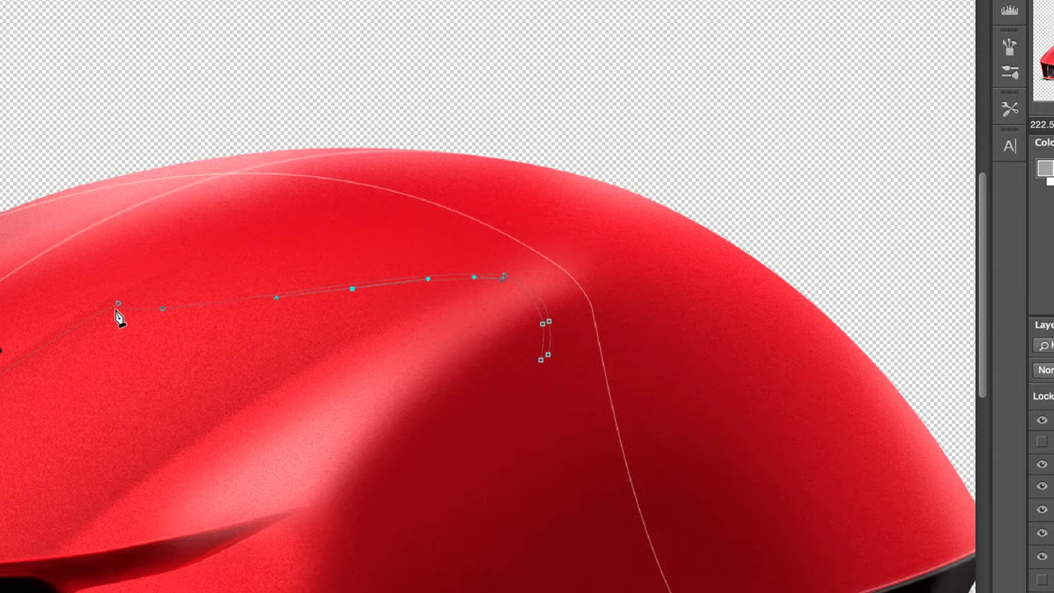
Continue the parallel edge around the hood corner and down past the scroll-wheel slot to the grille.
left_click_drag(116, 309, 93, 295)
scroll(92, 295, "left", 5)
scroll(93, 295, "down", 2)
scroll(193, 422, "up", 5, "alt")
left_click_drag(279, 394, 106, 589)
scroll(206, 537, "down", 3, "alt")
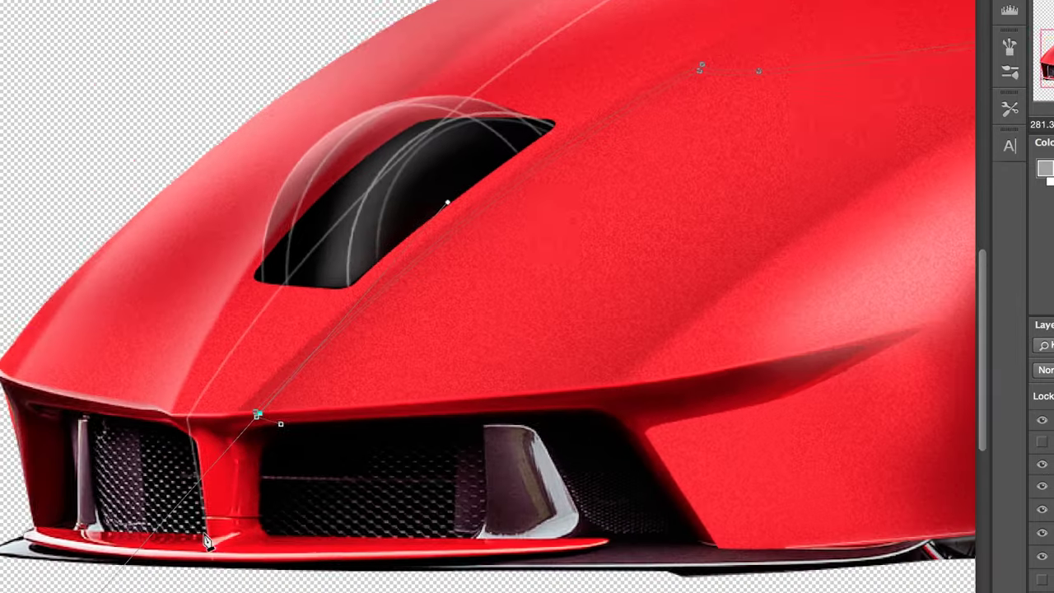
Close the seam path at the grille's top edge and convert it into a selection.
scroll(262, 419, "up", 4, "alt")
left_click(248, 411, "alt")
left_click(251, 417)
right_click(304, 435)
left_click(386, 545)
key("Return")
scroll(124, 428, "down", 7, "alt")
scroll(1042, 498, "down", 1)
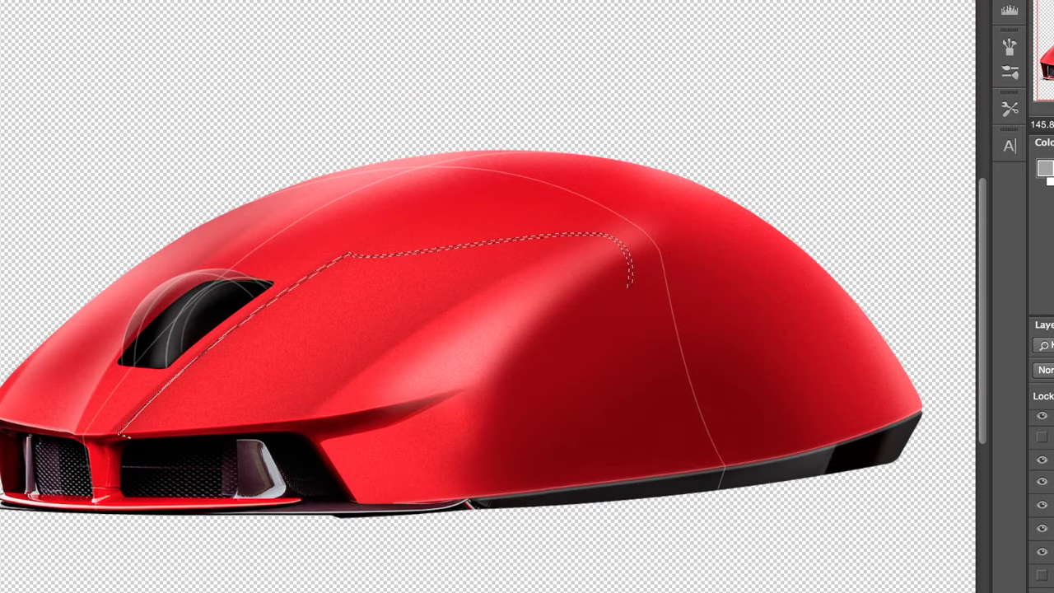
Paint the seam selection black on a new layer and deselect.
left_click(1046, 473)
key("alt+shift+super+n")
key("d")
key("b")
mouse_move(640, 250)
left_mouse_down()
mouse_move(492, 258)
mouse_move(124, 432)
left_mouse_up()
key("super+d")
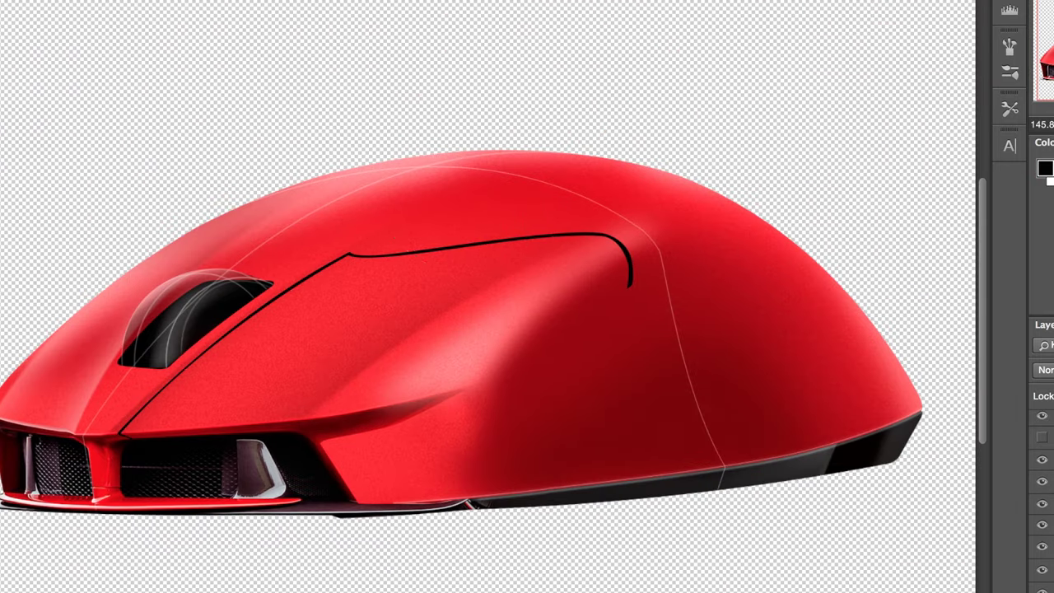
Try a layer opacity of 40%, restore 100%, and apply a dark red Color Overlay (#980007) to the seam.
key("4")
double_click(1050, 460)
key("Escape")
key("0")
double_click(1050, 460)
left_click(647, 350)
left_click(939, 195)
left_click_drag(568, 111, 593, 161)
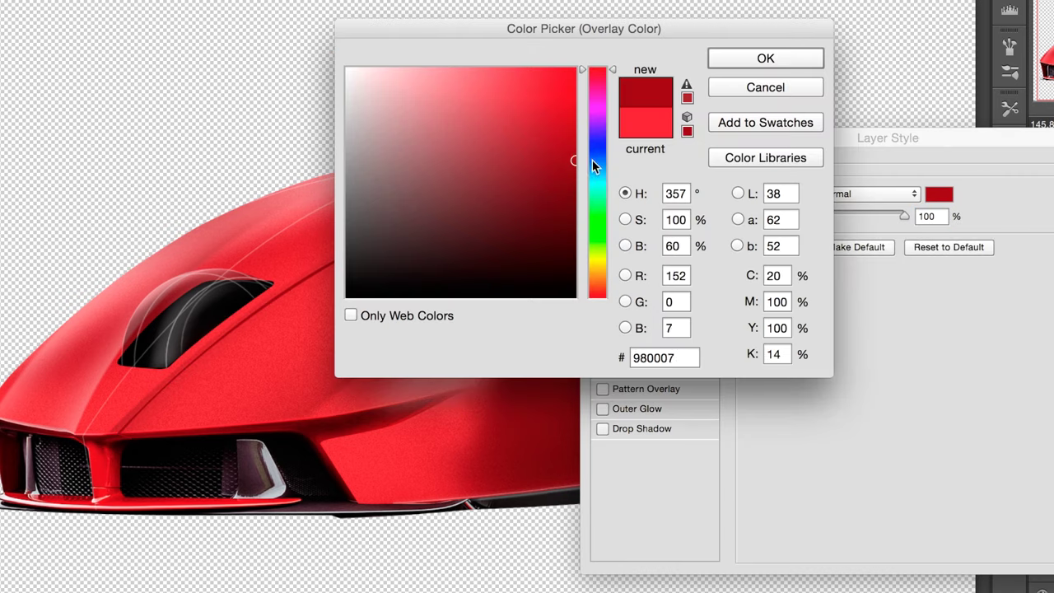
key("Return")
key("Return")
Compare with the original car layer, and draw a Pen path outlining a side panel with a rounded inset at its top.
left_click(1042, 438)
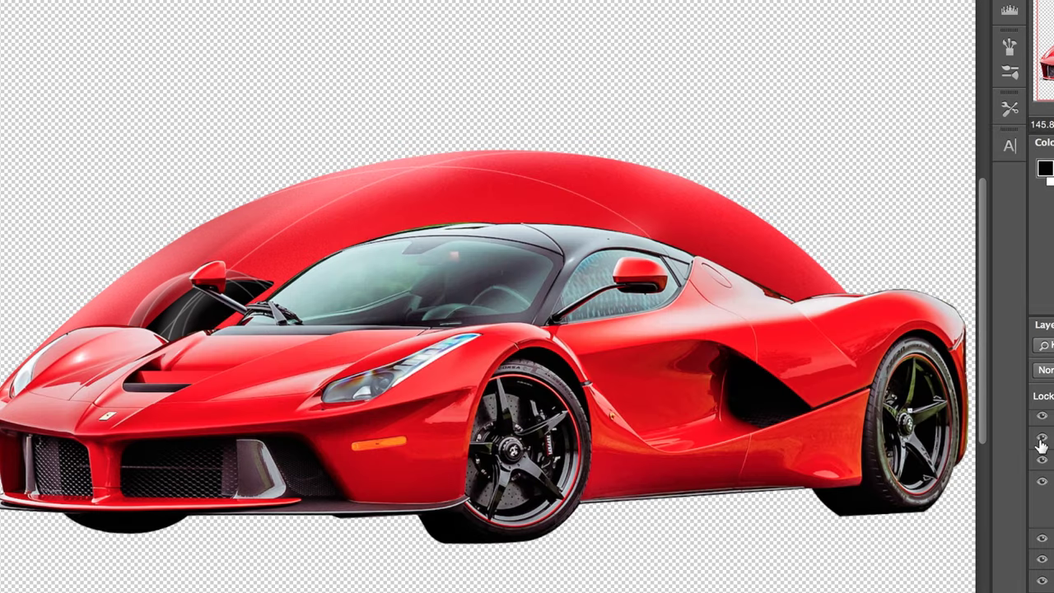
left_click(1042, 438)
left_click(910, 411)
left_click_drag(519, 489, 211, 517)
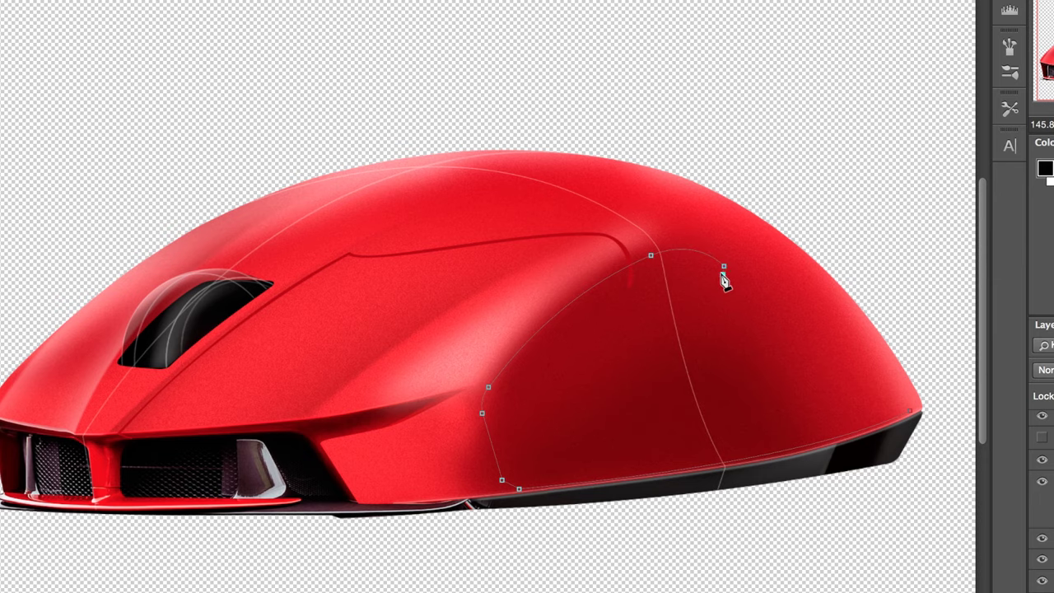
scroll(548, 354, "up", 5, "alt")
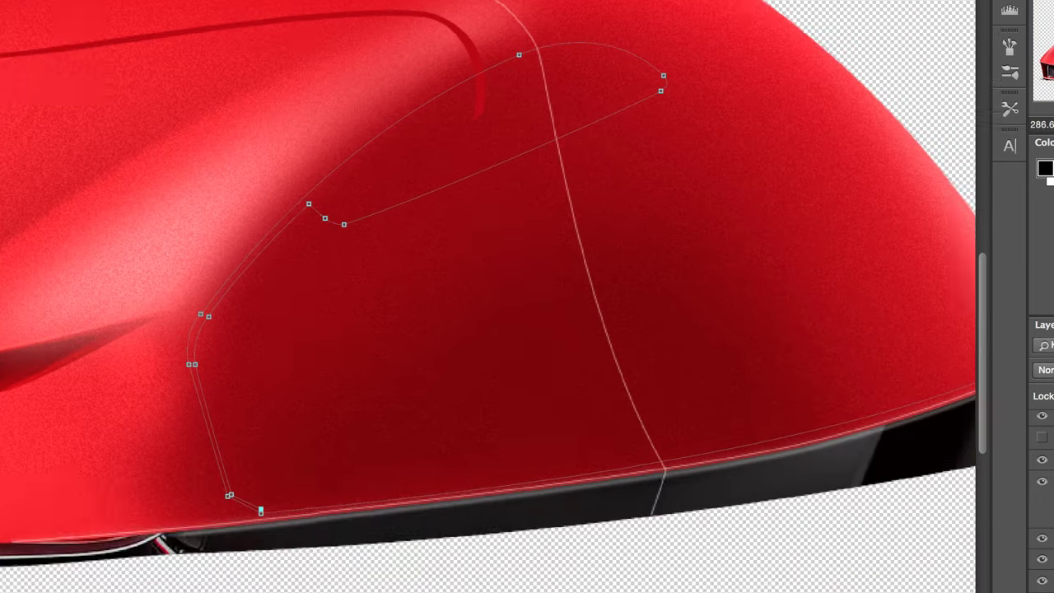
Extend the side panel's thin seam outline along the base to the rear corner and close it for conversion into a selection.
left_click_drag(742, 346, 630, 419)
left_click_drag(913, 432, 967, 326)
left_click(778, 433, "alt")
scroll(797, 418, "up", 5, "alt")
left_click_drag(784, 386, 776, 354)
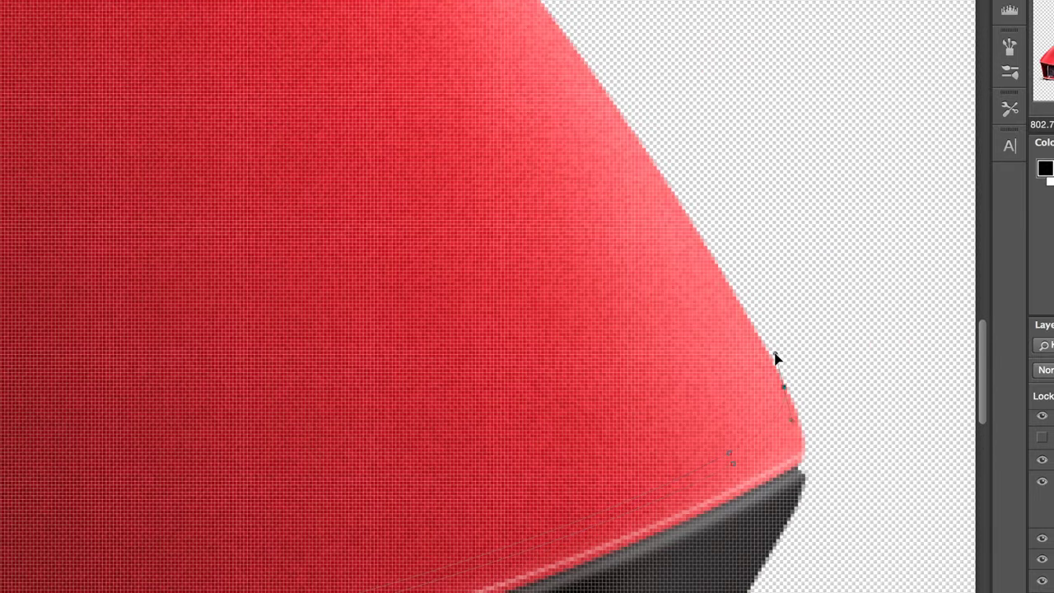
right_click(713, 479)
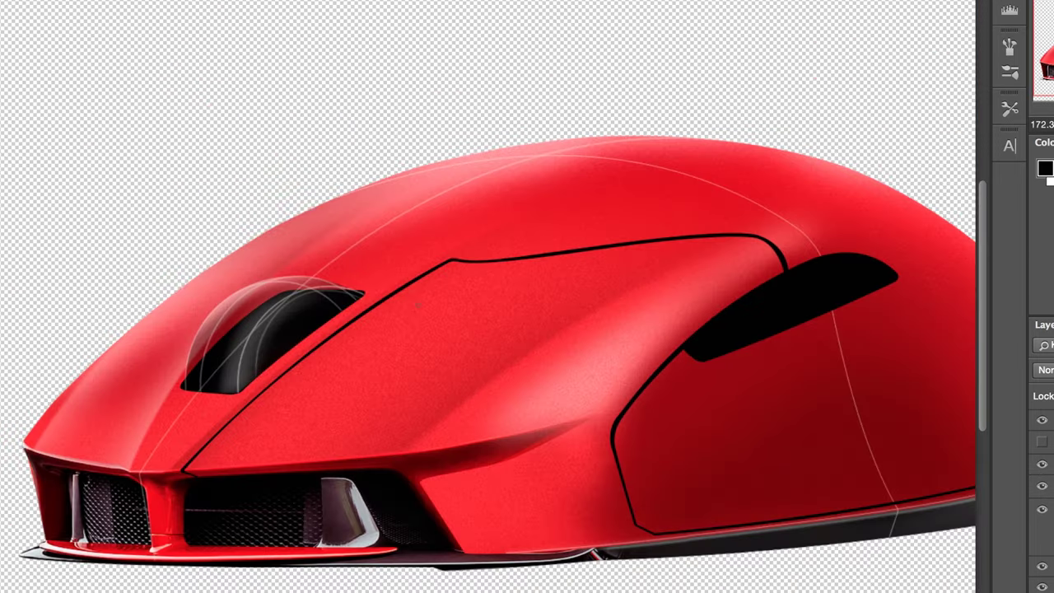
Clean up the light edge of the button seam where it meets the black side inset.
left_click(707, 239)
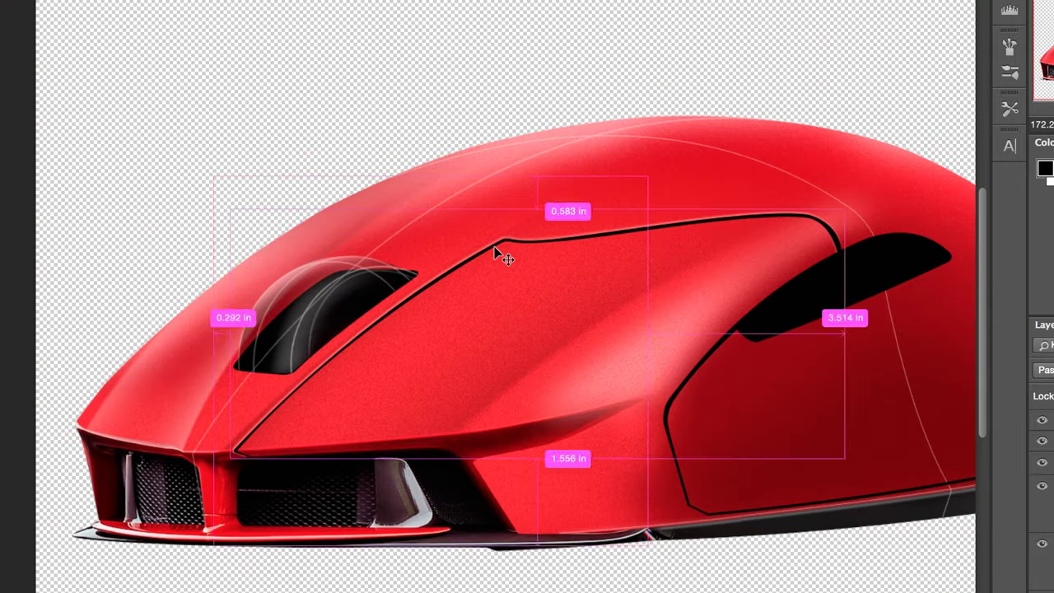
scroll(756, 99, "up", 5, "alt")
key("ctrl+Return")
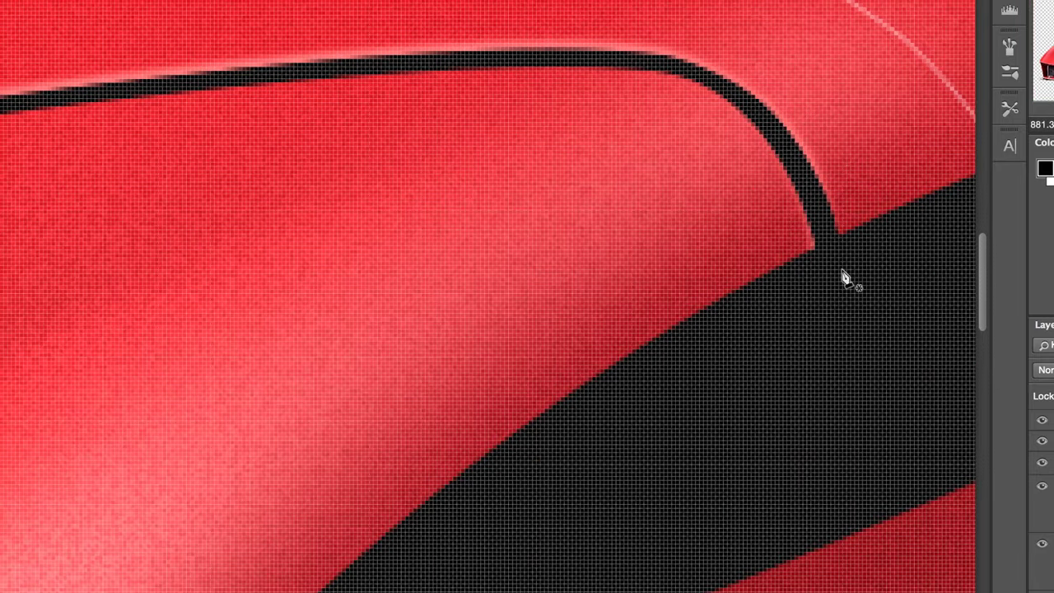
scroll(845, 278, "down", 2, "alt")
key("ctrl+d")
scroll(823, 234, "down", 4, "alt")
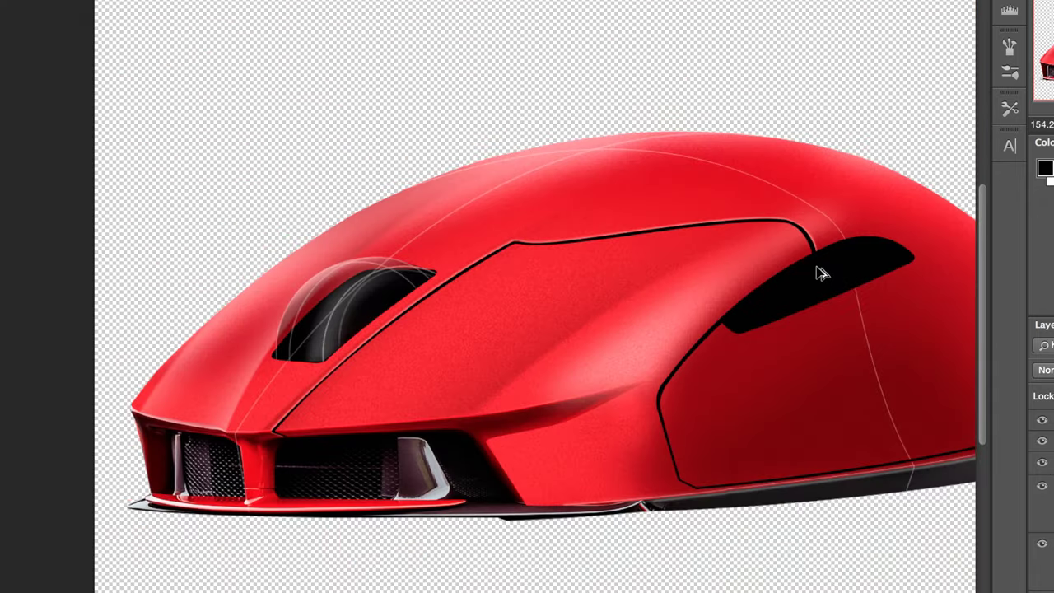
Draw a Pen path for the far-side button seam from the grille's top edge up past the scroll wheel.
scroll(818, 262, "up", 5, "alt")
scroll(880, 475, "down", 6, "alt")
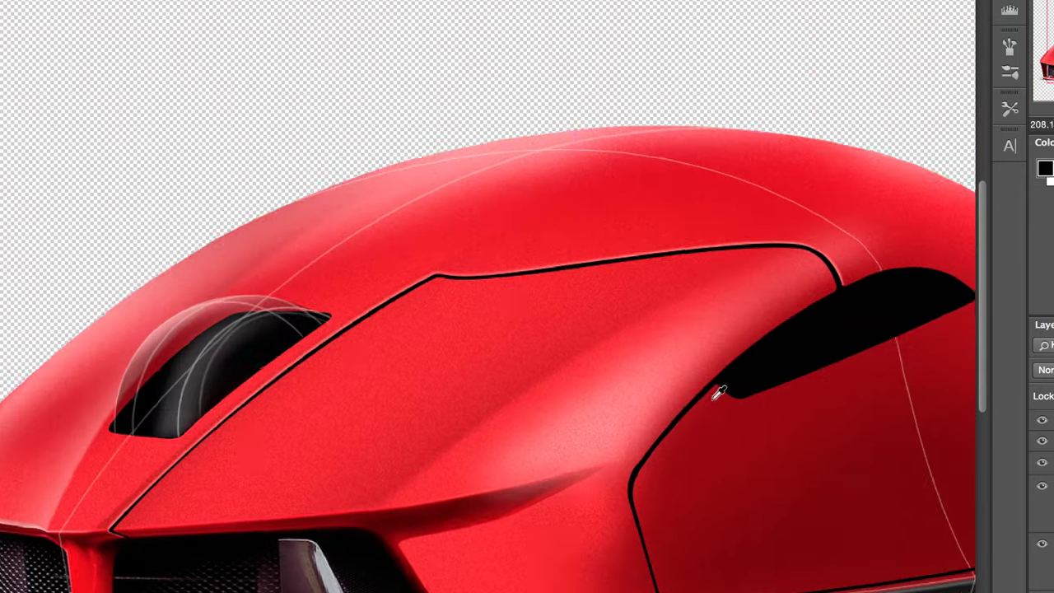
scroll(880, 475, "up", 5, "alt")
scroll(880, 474, "down", 6, "alt")
scroll(880, 474, "down", 3, "alt")
scroll(115, 486, "up", 8, "alt")
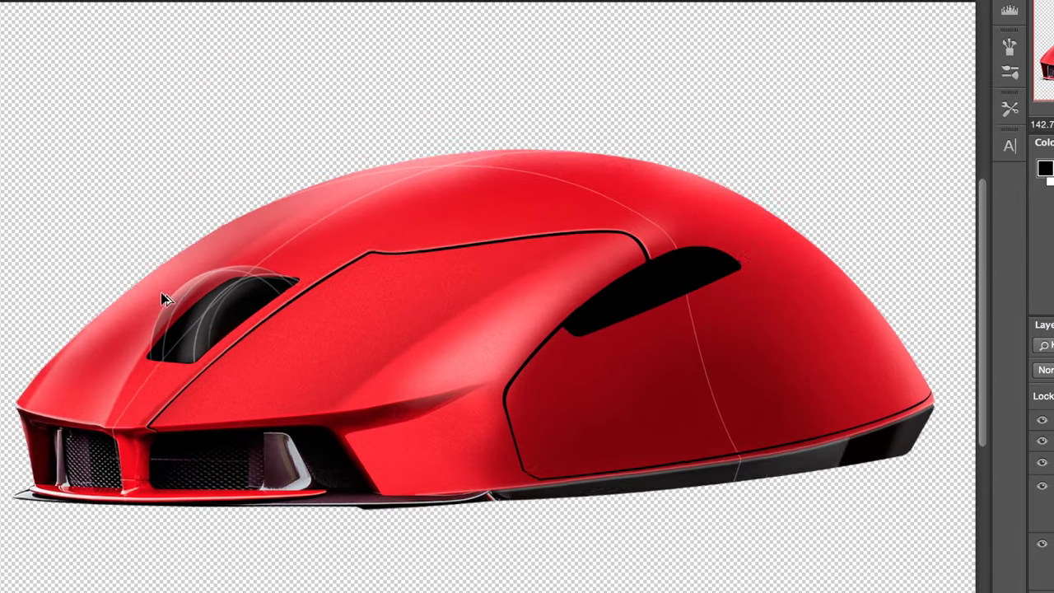
scroll(121, 492, "down", 4, "alt")
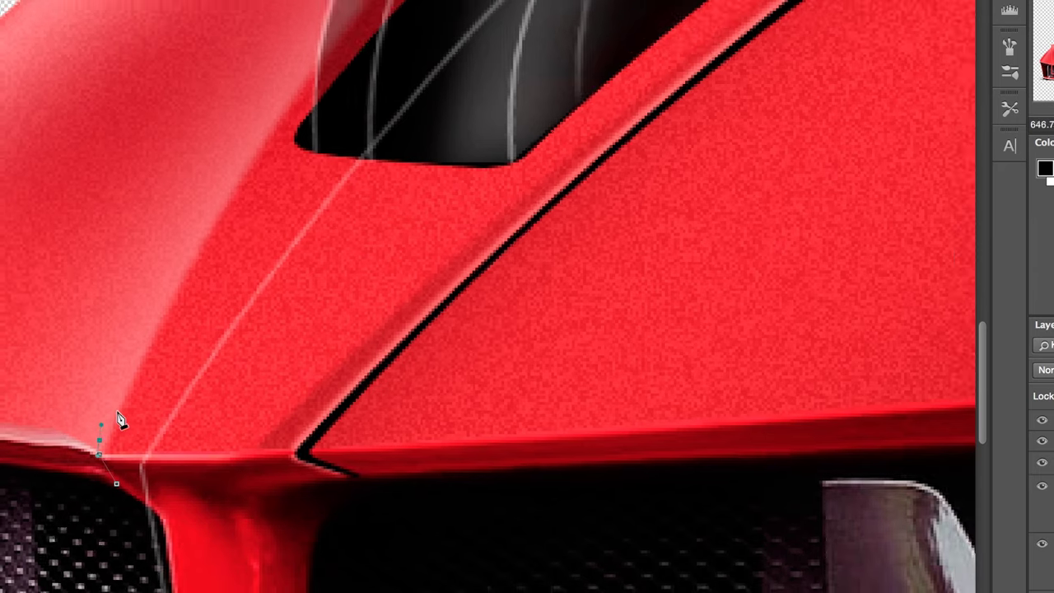
scroll(372, 141, "down", 2, "alt")
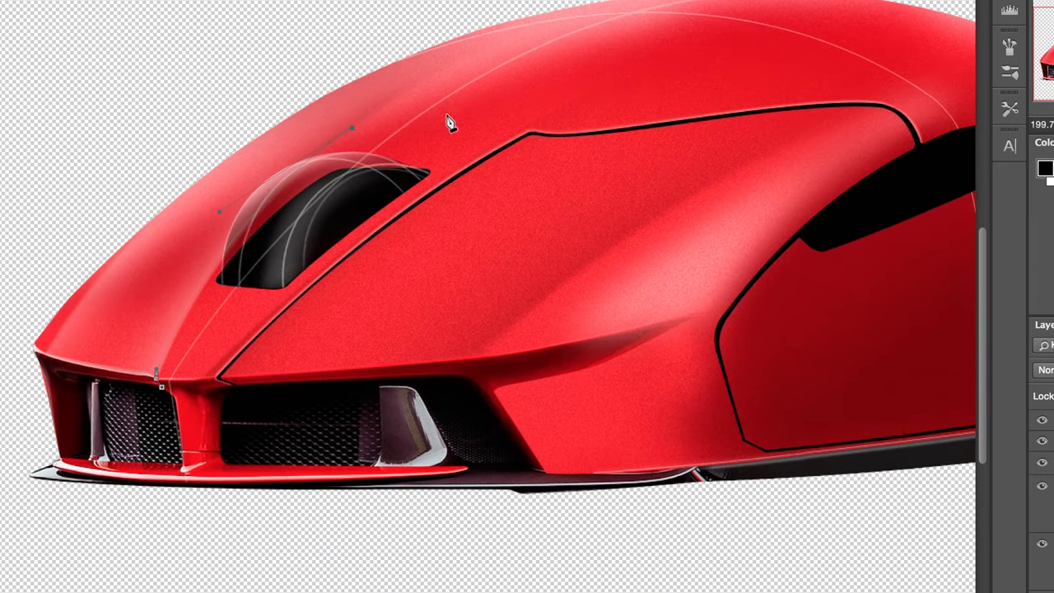
scroll(354, 124, "up", 8, "alt")
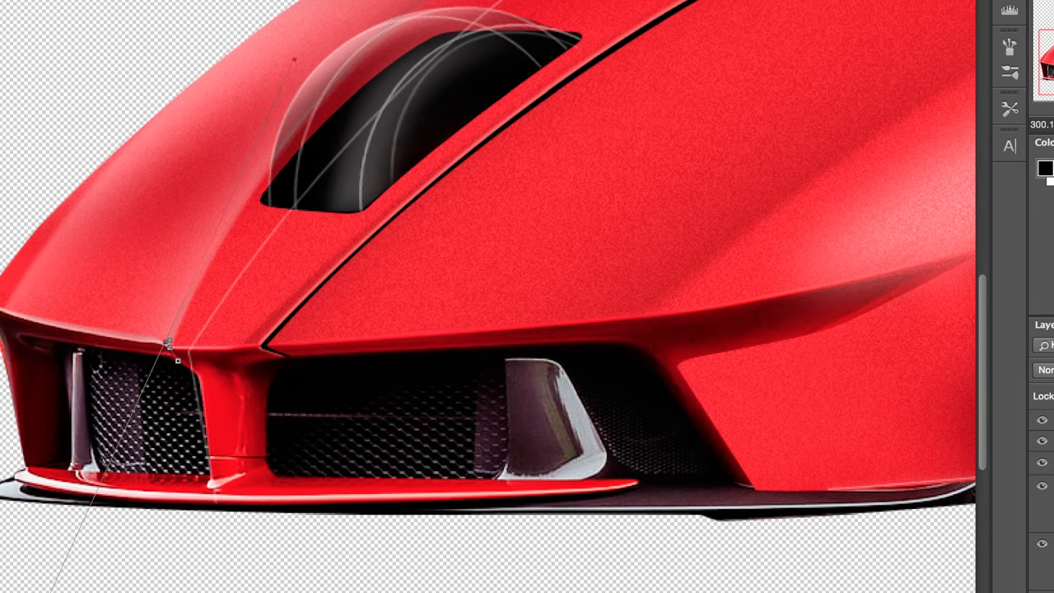
Convert the far-side seam path into a selection and paint it as a thin black line.
scroll(168, 343, "up", 3, "alt")
right_click(180, 350)
scroll(565, 270, "up", 5, "alt")
scroll(565, 270, "down", 8, "alt")
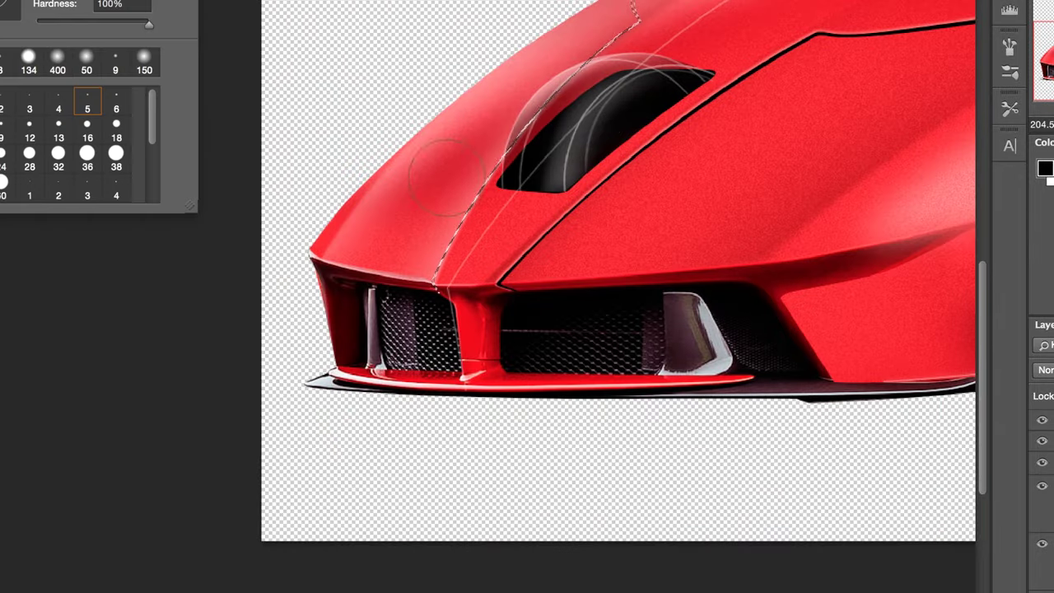
key("Return")
scroll(691, 115, "down", 1, "alt")
scroll(696, 111, "down", 4, "alt")
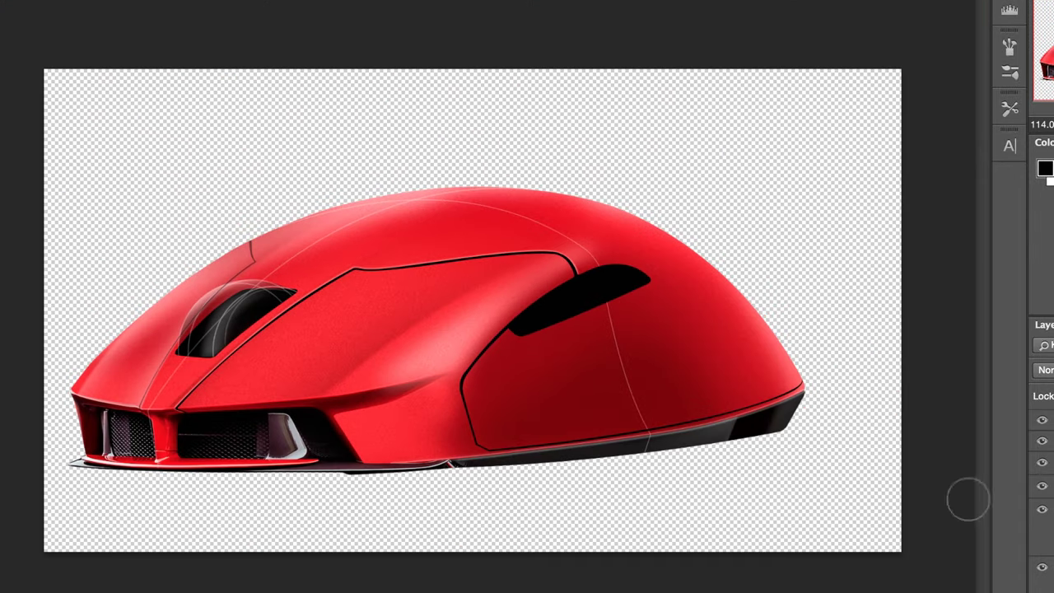
Adjust the brush and touch up the far-side seam around the scroll wheel.
scroll(211, 384, "up", 4, "alt")
scroll(181, 486, "down", 1, "alt")
left_click(115, 28)
key("Return")
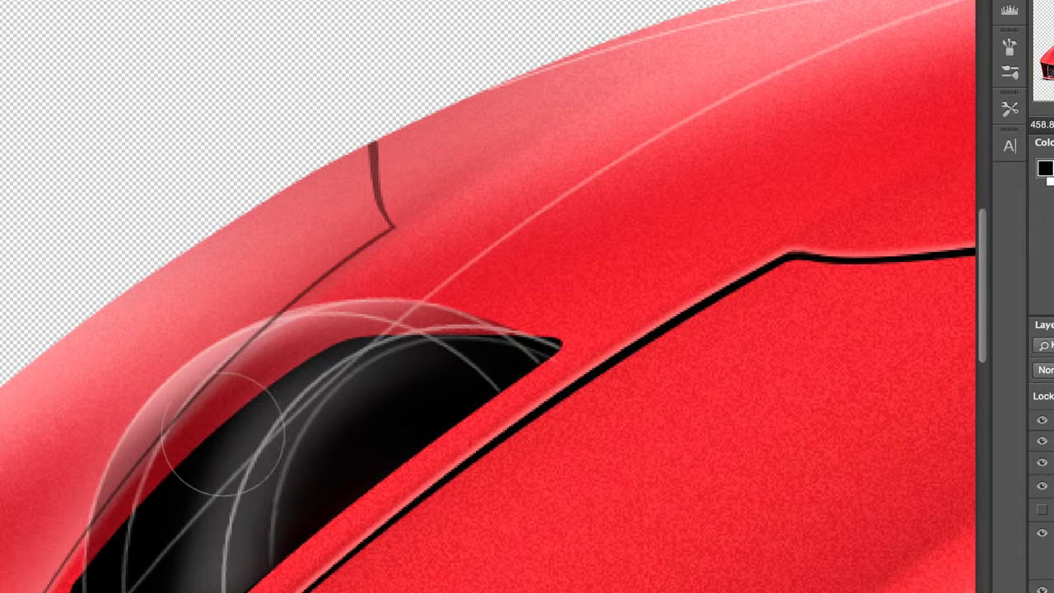
Apply a light pink Color Overlay to the far-side seam's highlight layer.
scroll(256, 353, "down", 5, "alt")
scroll(548, 411, "up", 7, "alt")
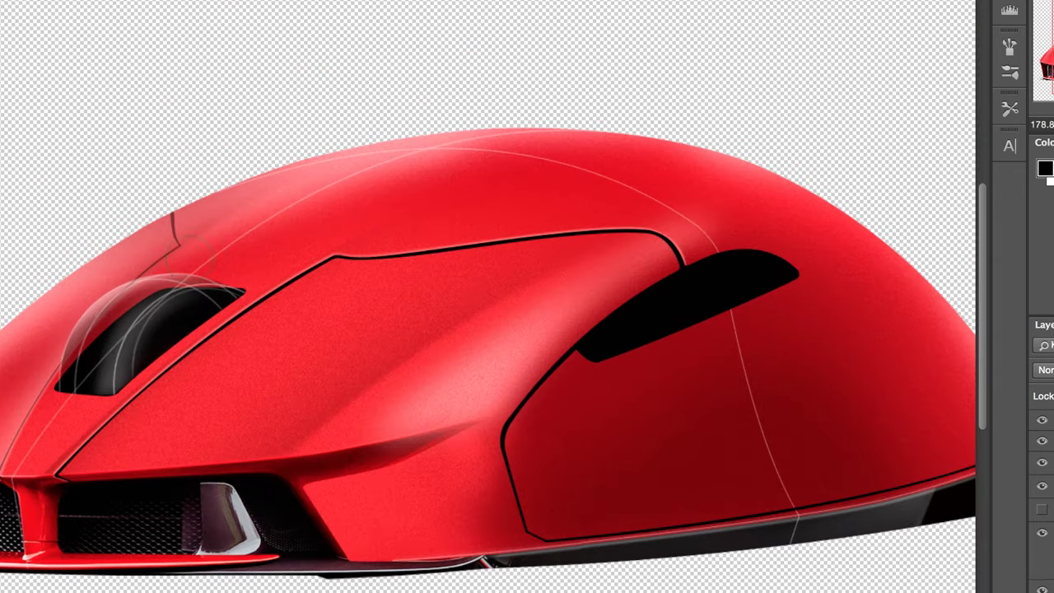
right_click(219, 459)
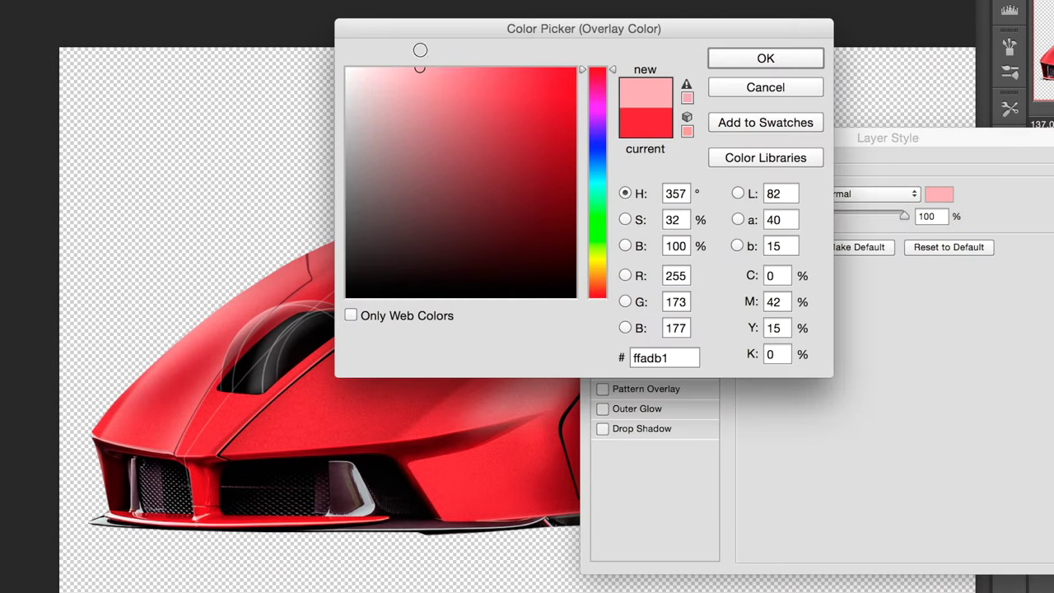
left_click(414, 77)
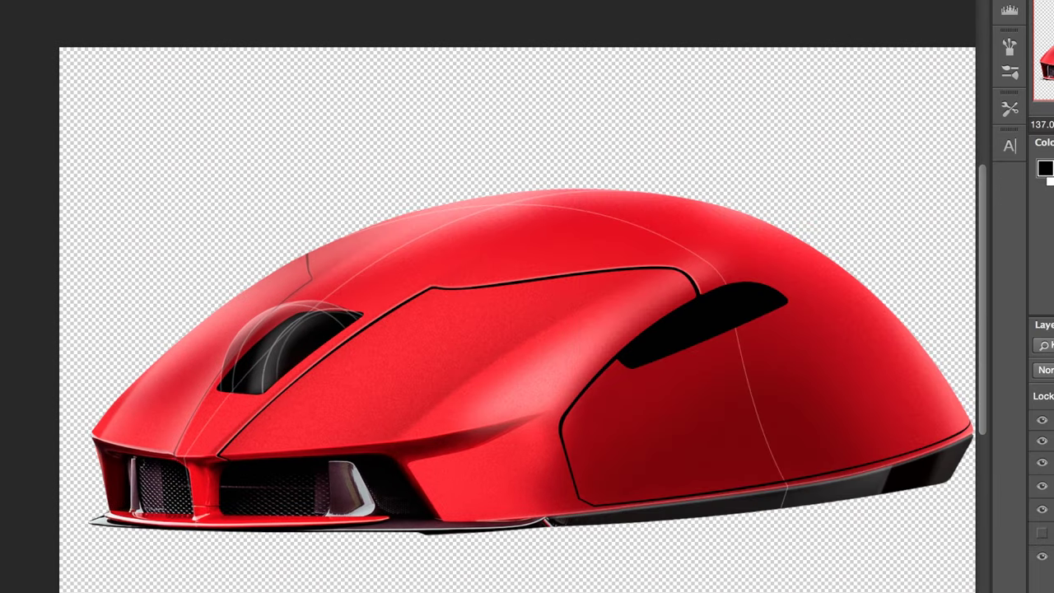
Save the document with the finished far-side seam.
scroll(517, 321, "down", 2, "alt")
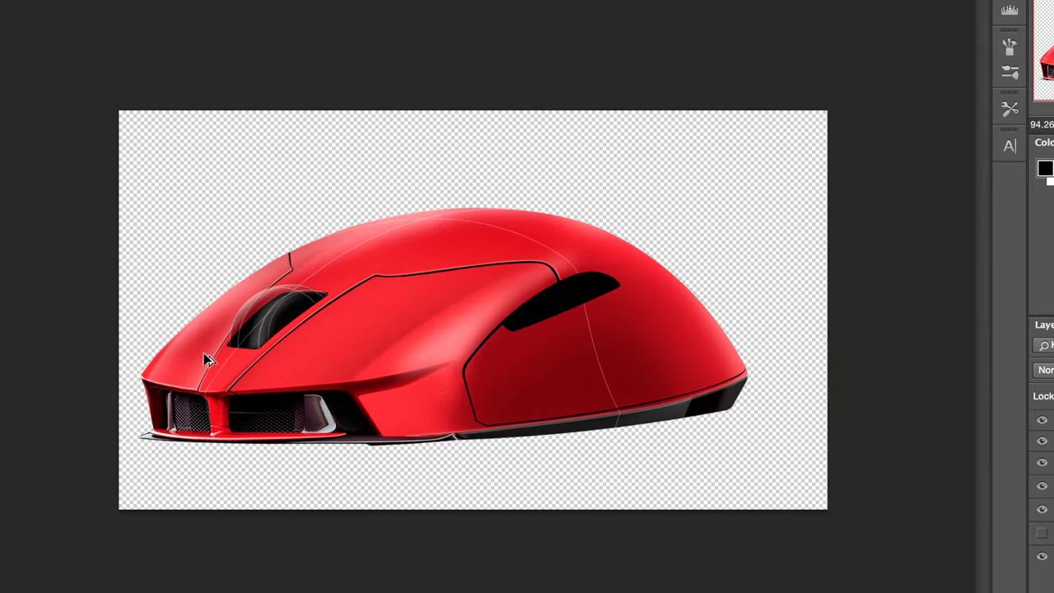
scroll(517, 322, "up", 1, "alt")
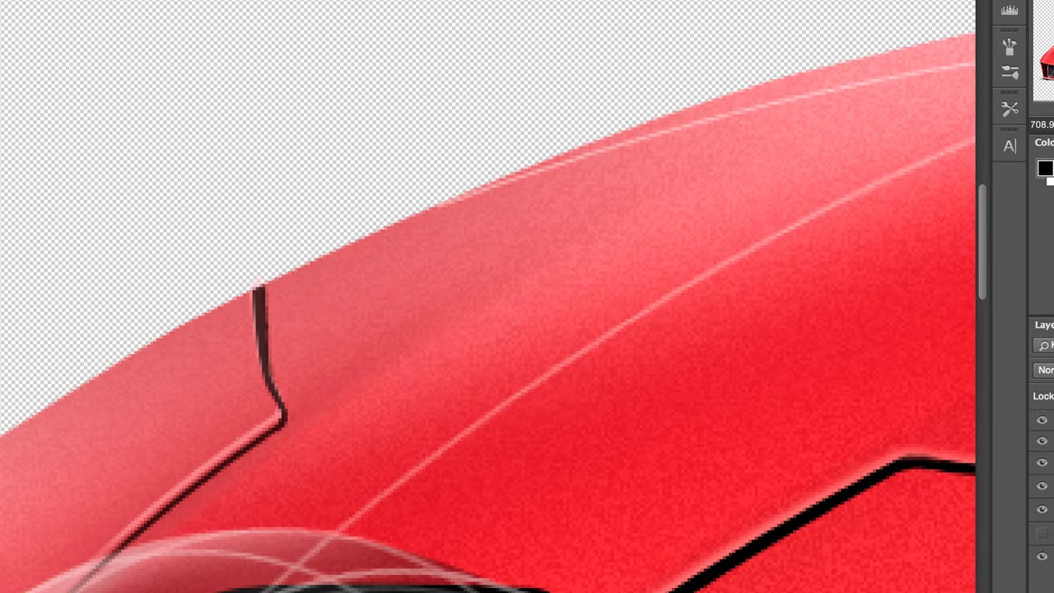
left_click(82, 2)
left_click(103, 50)
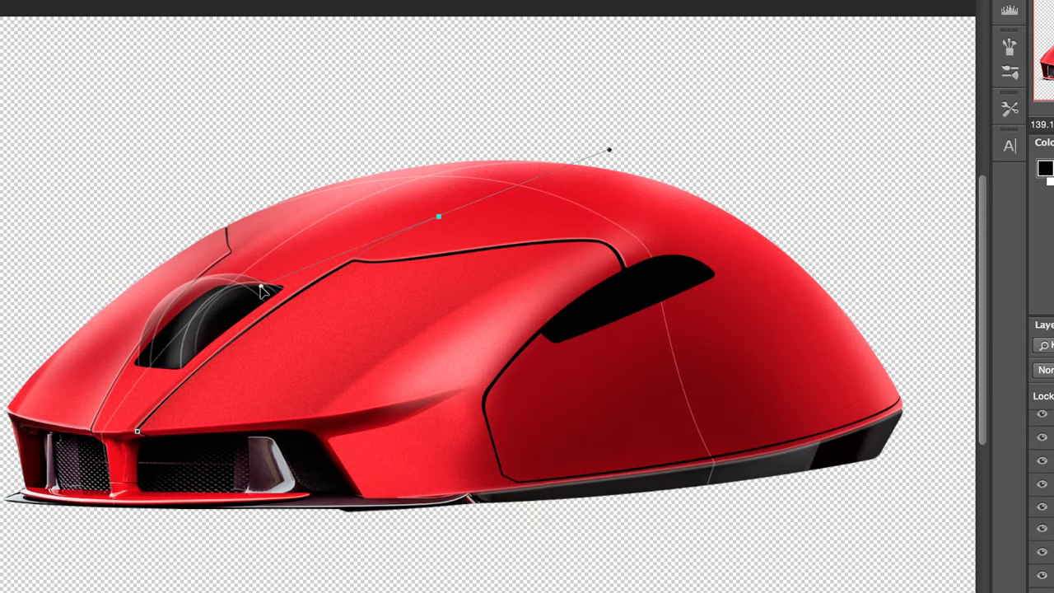
Add a white highlight beside the near-side button seam and soften it with a Gaussian Blur of about 12 pixels.
scroll(123, 434, "up", 4, "alt")
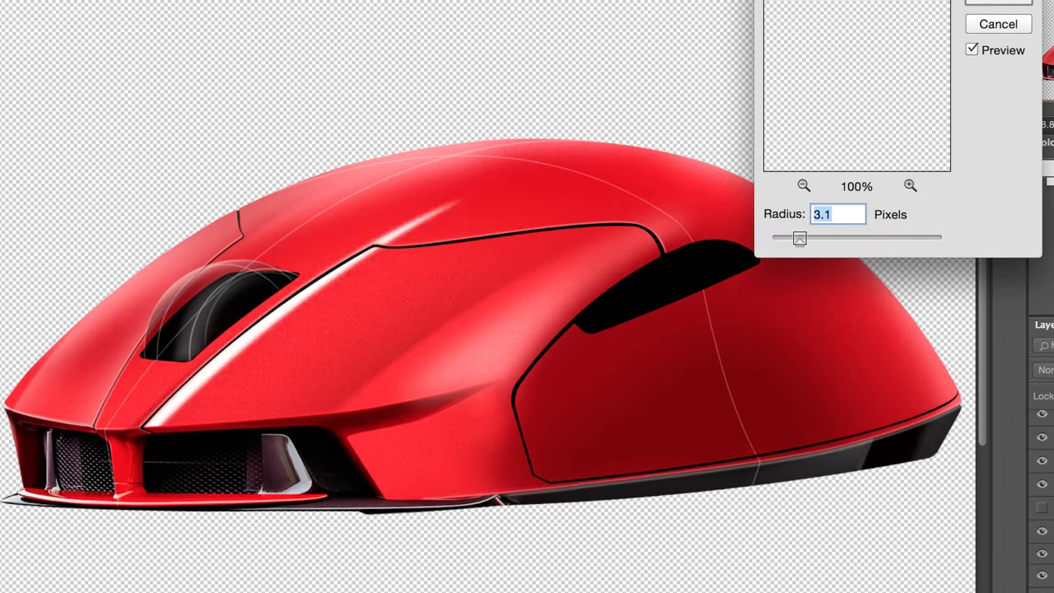
left_click_drag(799, 238, 847, 241)
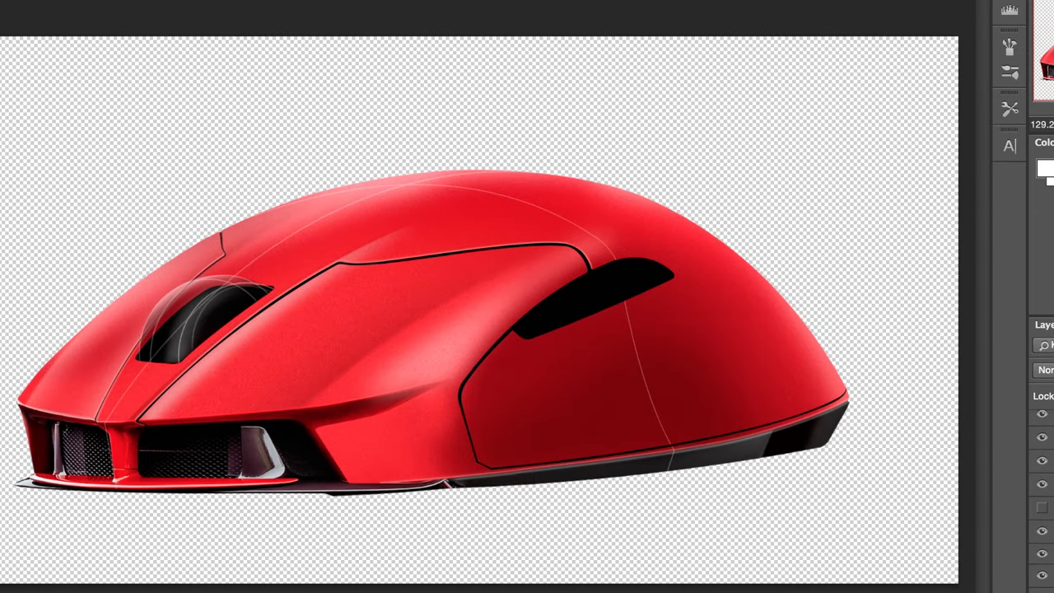
Draw a Pen path along the far-side seam from the grille to the scroll wheel and convert it to a selection.
scroll(56, 394, "up", 5, "alt")
scroll(165, 376, "down", 1, "alt")
left_click(134, 434)
left_click_drag(212, 299, 226, 279)
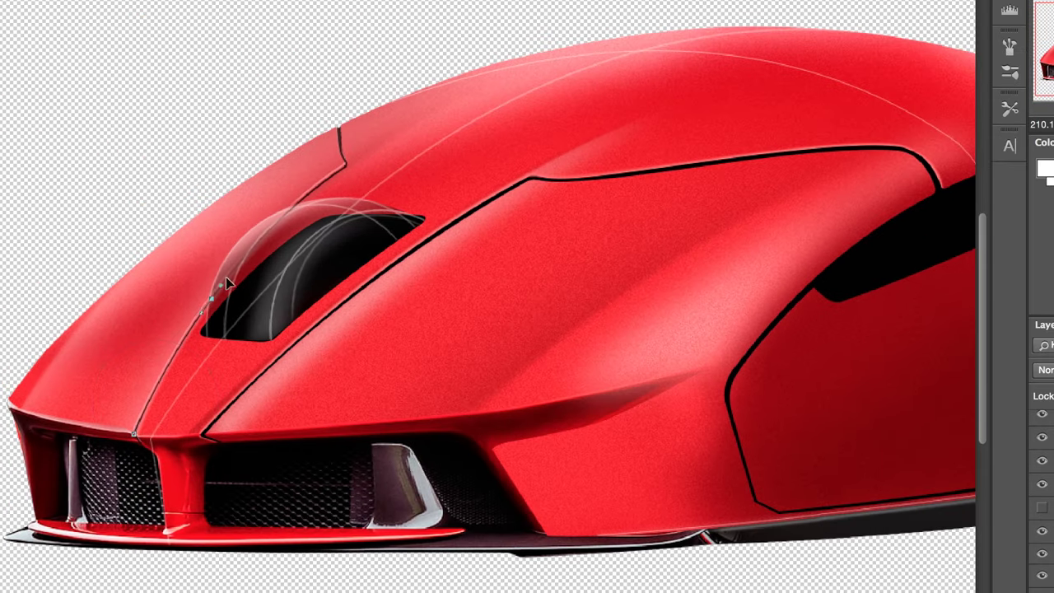
right_click(123, 430)
left_click(177, 539)
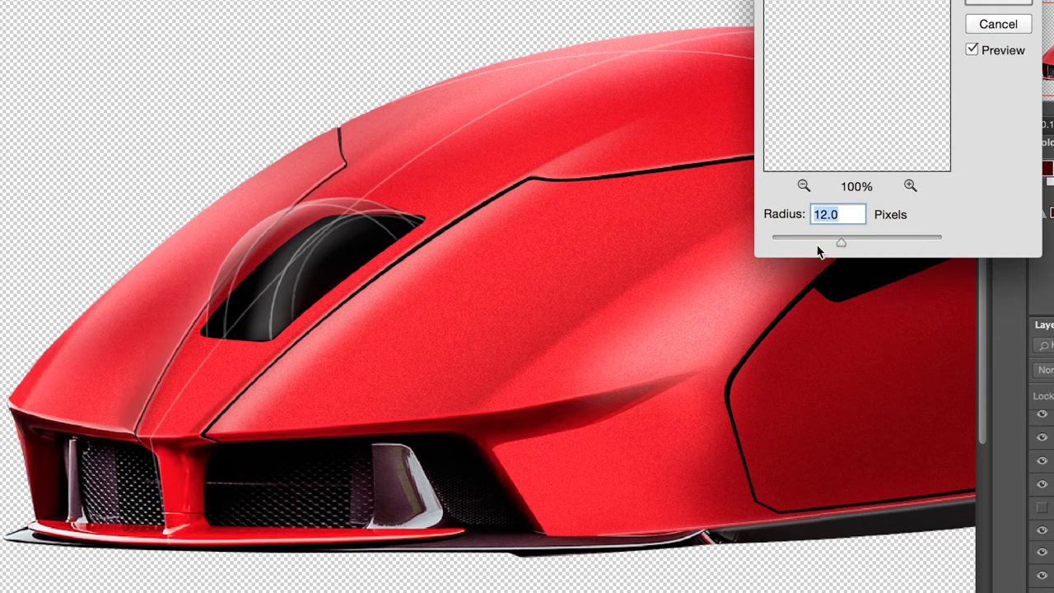
Soften the dark red shading along the far-side seam with a 6.8 pixel Gaussian Blur.
left_click_drag(840, 238, 826, 242)
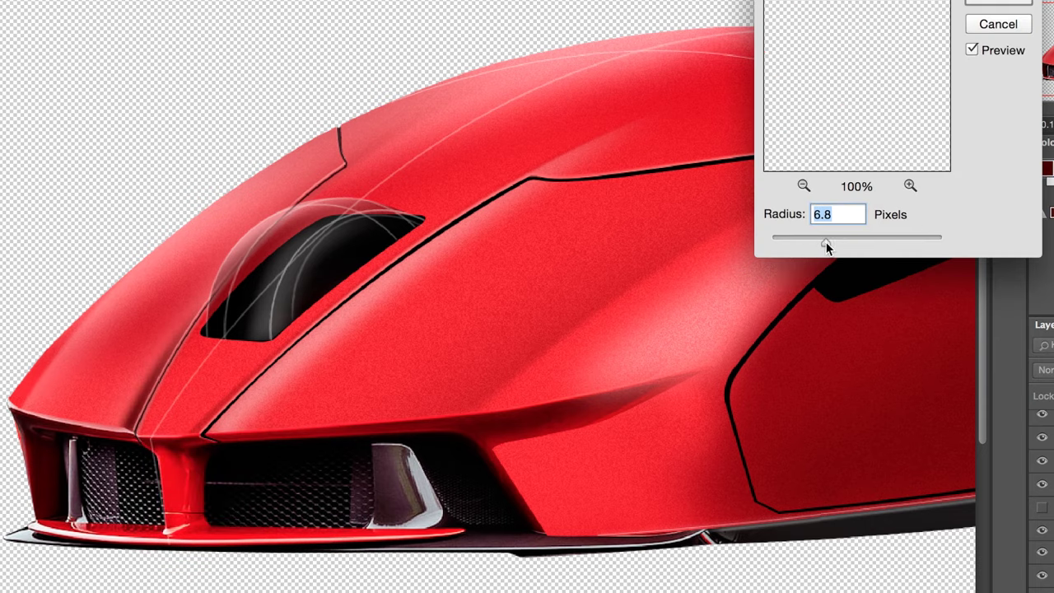
key("Return")
Compare the mouse design with the original car by toggling layer visibility.
scroll(711, 173, "down", 3, "alt")
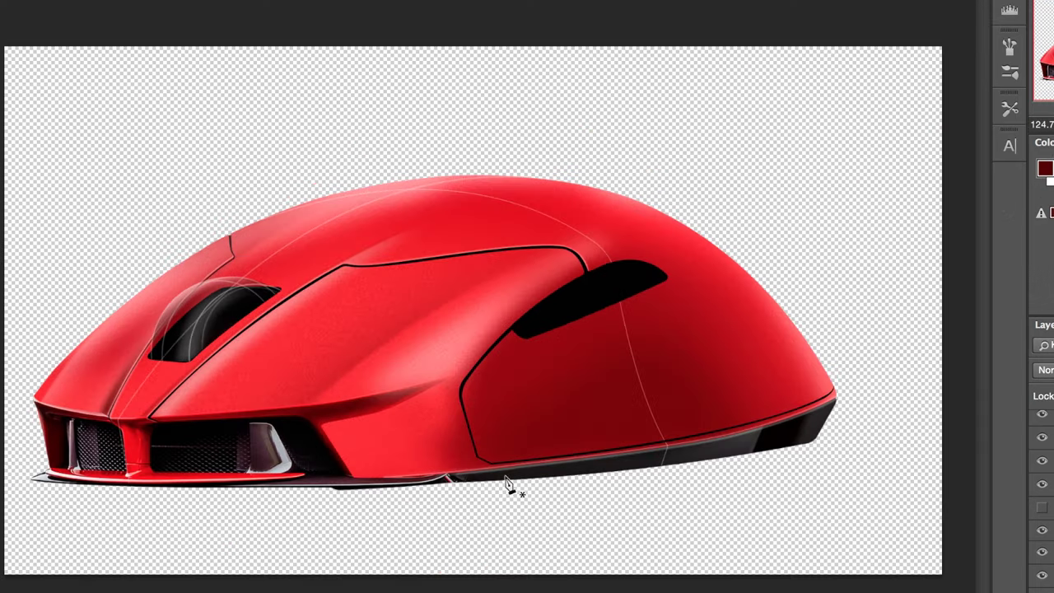
left_click(1042, 437)
left_click(1041, 437)
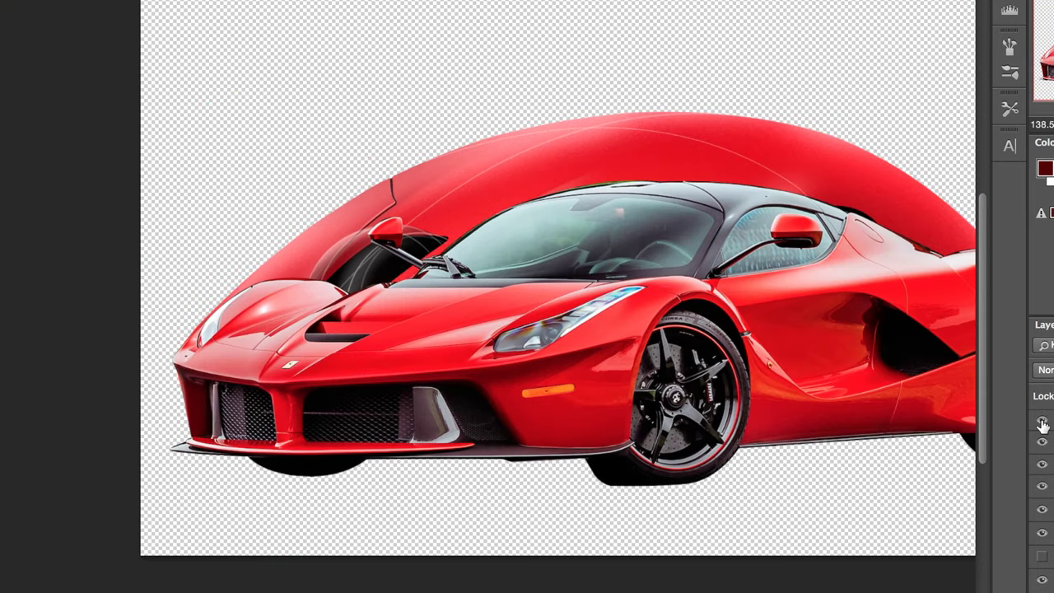
left_click(1043, 423)
Outline a small slanted button inset behind the scroll wheel with the Pen tool and convert the path to a selection.
scroll(502, 167, "up", 3, "alt")
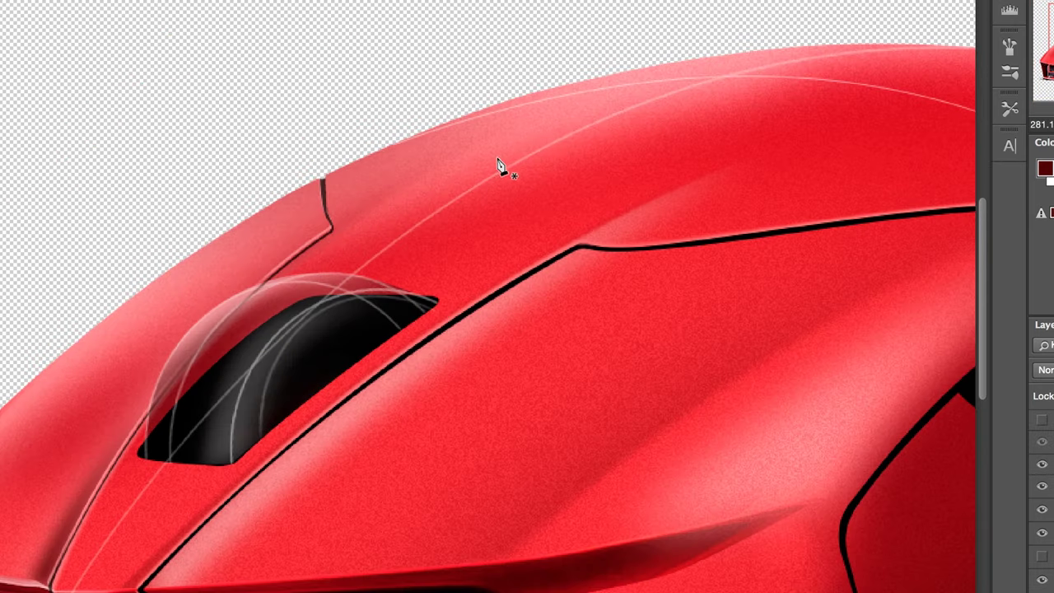
scroll(527, 136, "up", 2, "alt")
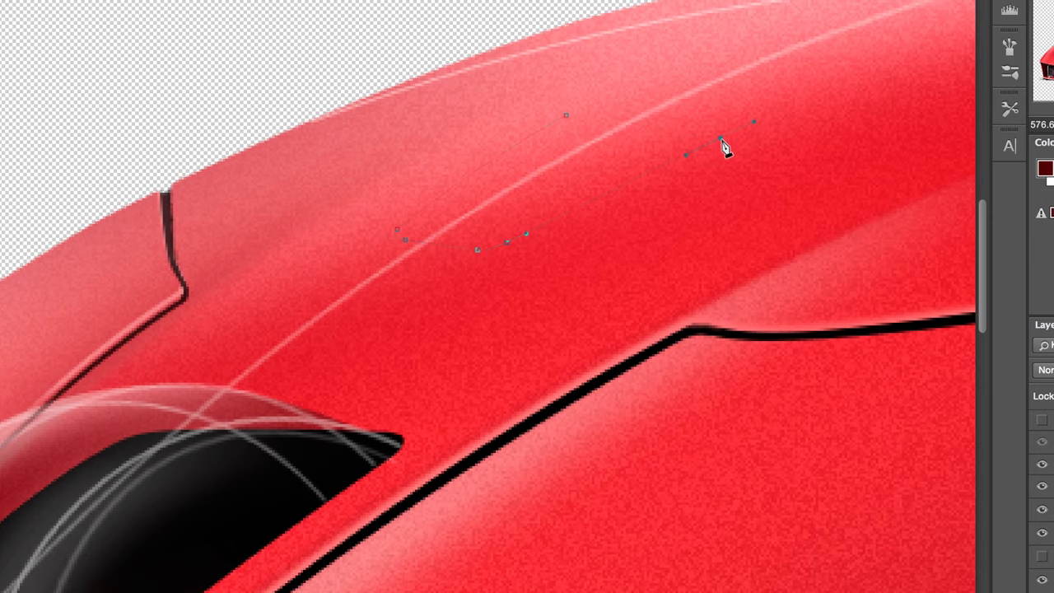
right_click(550, 140)
left_click(615, 219)
key("Return")
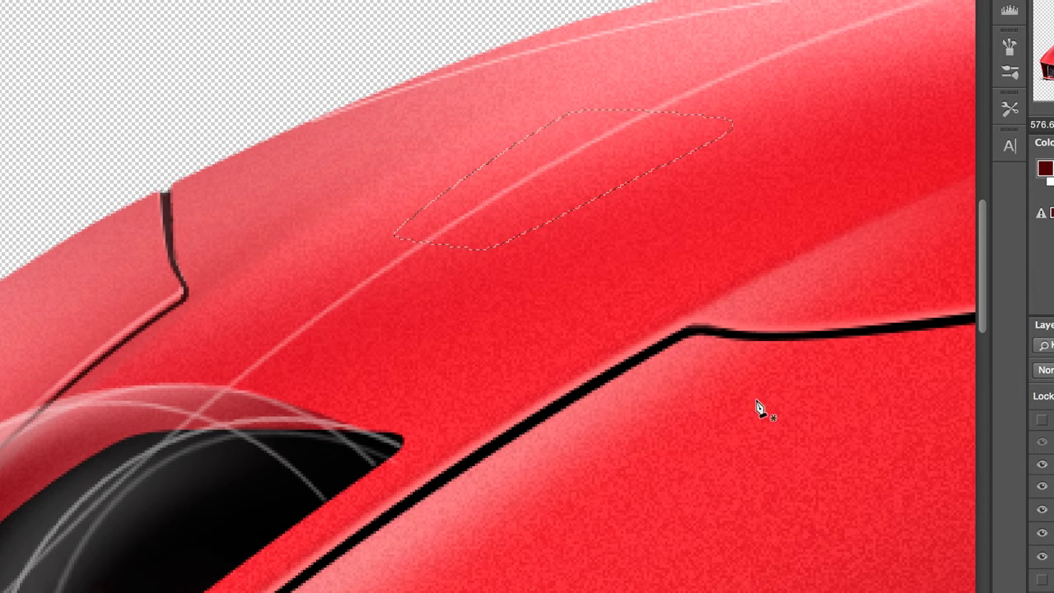
Fill the small inset selection behind the scroll wheel with black on a new layer.
key("super+shift+alt+n")
key("b")
key("d")
left_click_drag(650, 178, 561, 189)
scroll(497, 369, "down", 5, "alt")
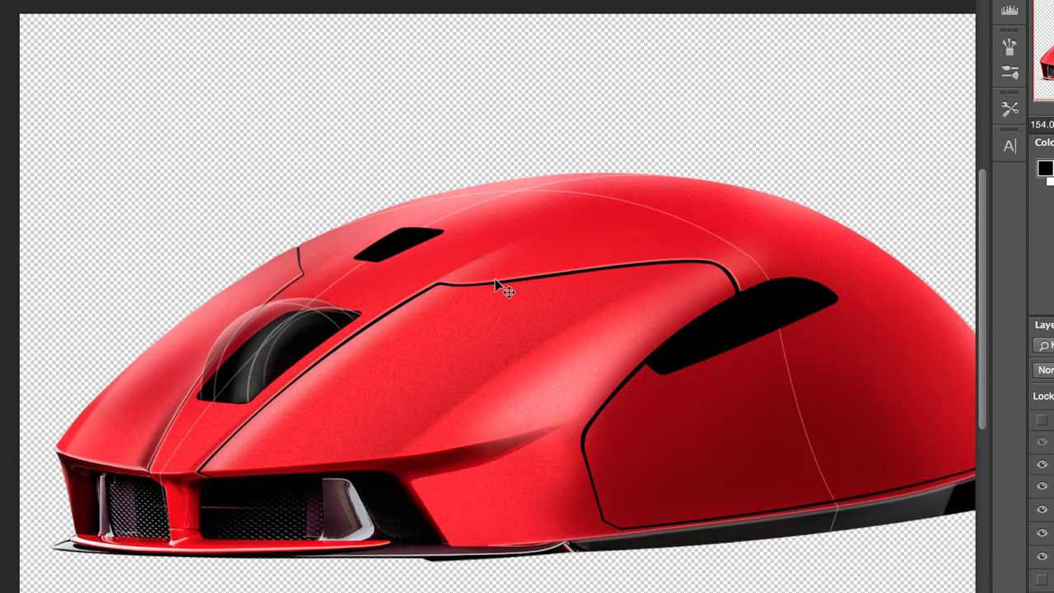
Move the black inset onto the centre line behind the scroll wheel and resize it with Free Transform.
left_click_drag(449, 256, 433, 239)
key("Return")
scroll(400, 264, "up", 1, "alt")
scroll(473, 305, "down", 5, "alt")
scroll(328, 250, "up", 8, "alt")
key("super+t")
key("Return")
scroll(387, 263, "down", 3, "alt")
scroll(354, 251, "up", 3, "alt")
Rotate the small black inset slightly to match the slope of the body.
key("super+t")
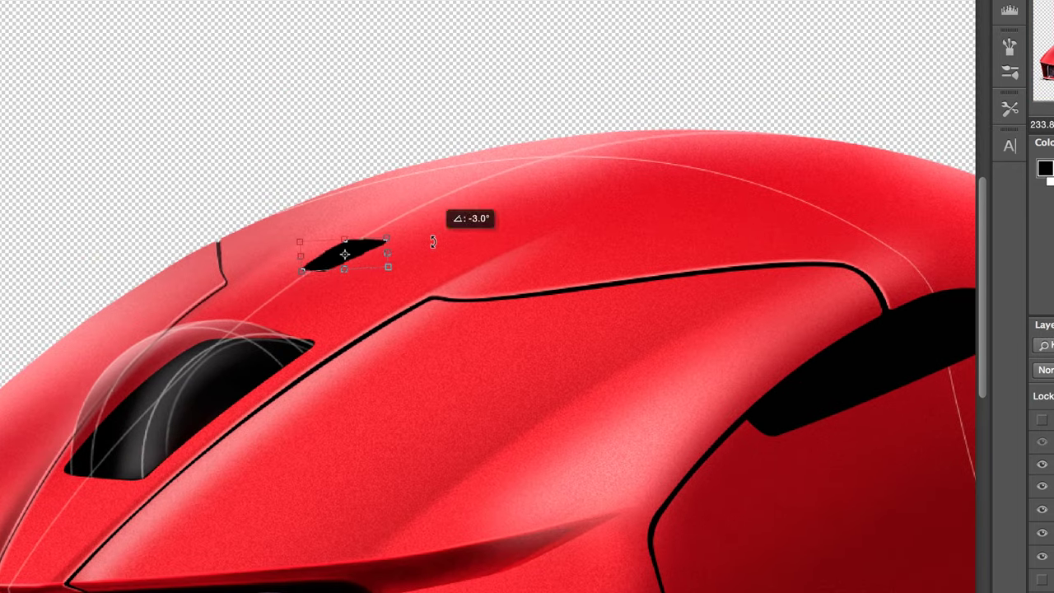
key("Return")
scroll(412, 247, "down", 5, "alt")
scroll(272, 239, "up", 10, "alt")
scroll(456, 293, "down", 6, "alt")
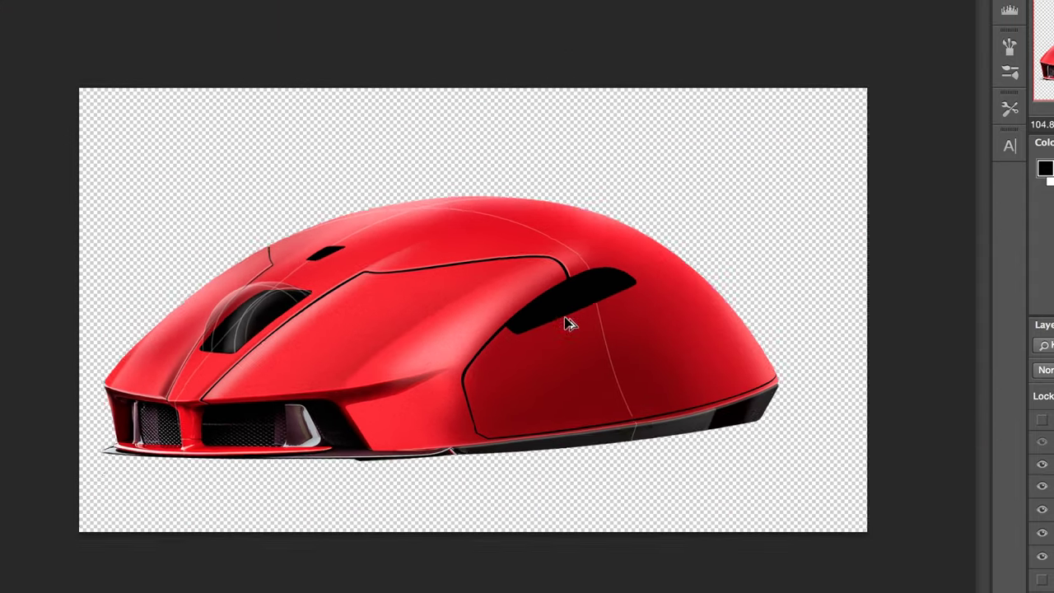
Stretch and skew the light contour line running over the top of the mouse body with Free Transform.
scroll(413, 179, "up", 4, "alt")
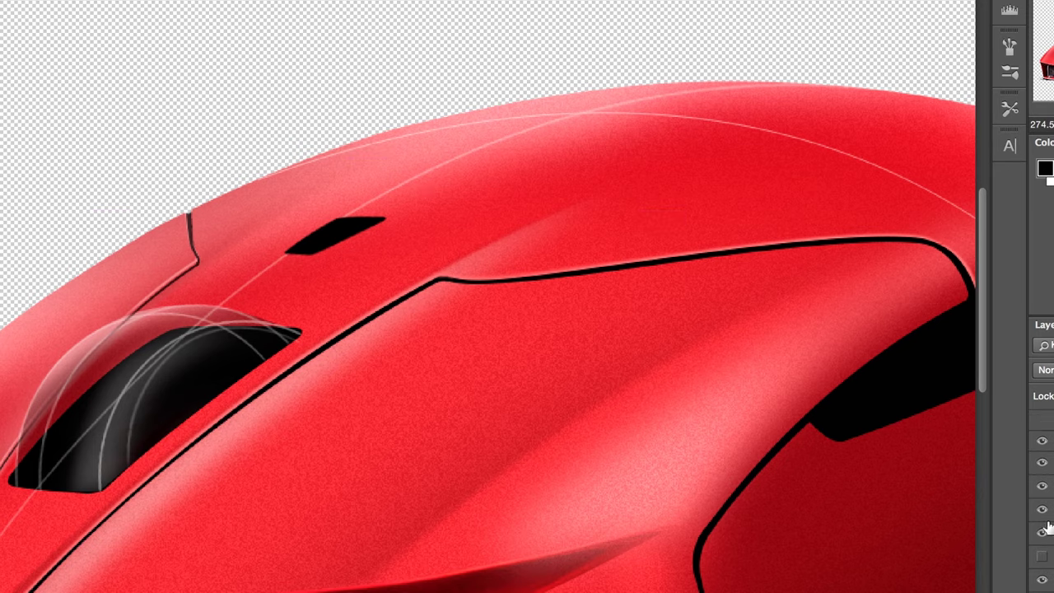
key("super+t")
left_click_drag(440, 84, 441, 75)
left_click_drag(441, 91, 443, 94)
left_click_drag(934, 88, 923, 91, "super")
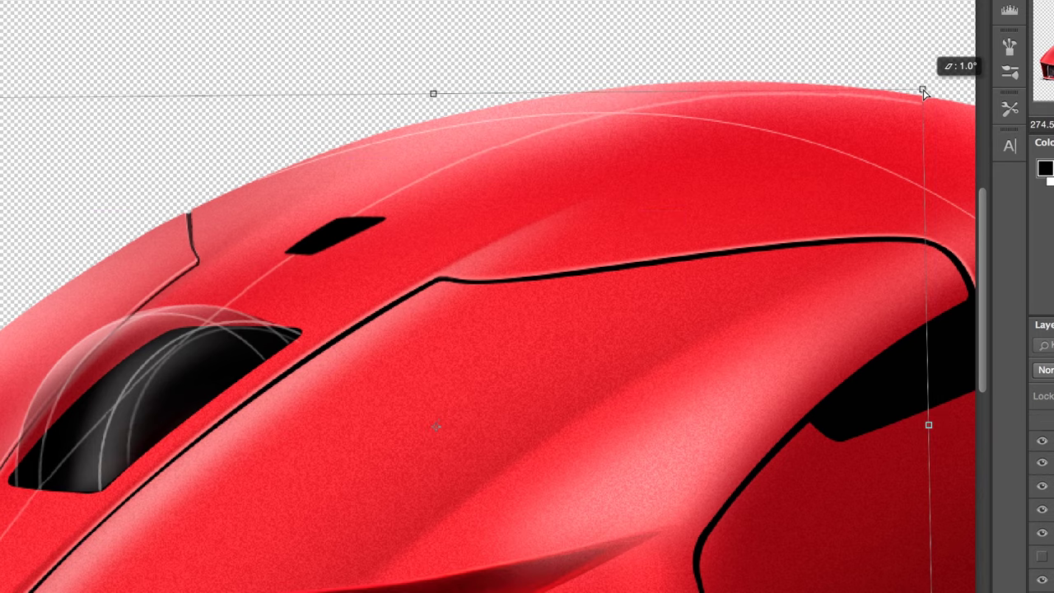
right_click(317, 115)
left_click(336, 241)
key("Return")
Toggle the contour transform off and on to check it, keep it, and save the document.
scroll(593, 334, "down", 3, "alt")
key("super+z")
key("super+z")
left_click(78, 2)
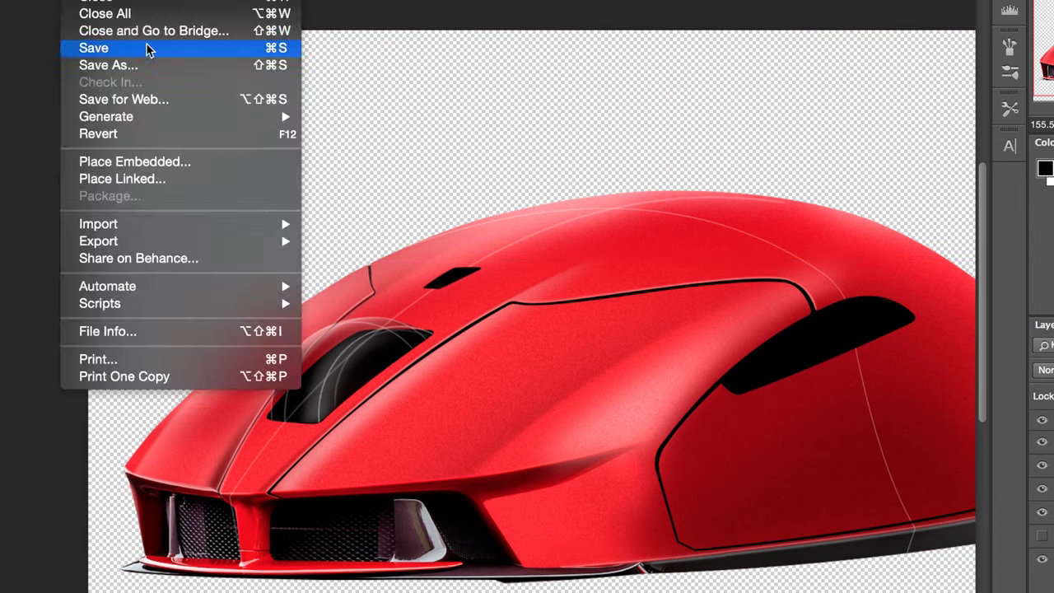
left_click(146, 47)
Duplicate the small black inset, offset the copy upward and fit it with Free Transform as the button's top face.
scroll(458, 265, "up", 5, "alt")
left_click_drag(439, 327, 438, 294, "alt")
key("super+t")
left_click_drag(559, 245, 550, 225)
key("Return")
key("super+t")
key("Return")
Reposition the copied button face over the black inset and scale it proportionally about its centre.
left_click_drag(471, 256, 474, 269)
key("super+t")
left_click_drag(282, 252, 286, 255, "alt+shift")
key("Return")
scroll(307, 344, "up", 3, "alt")
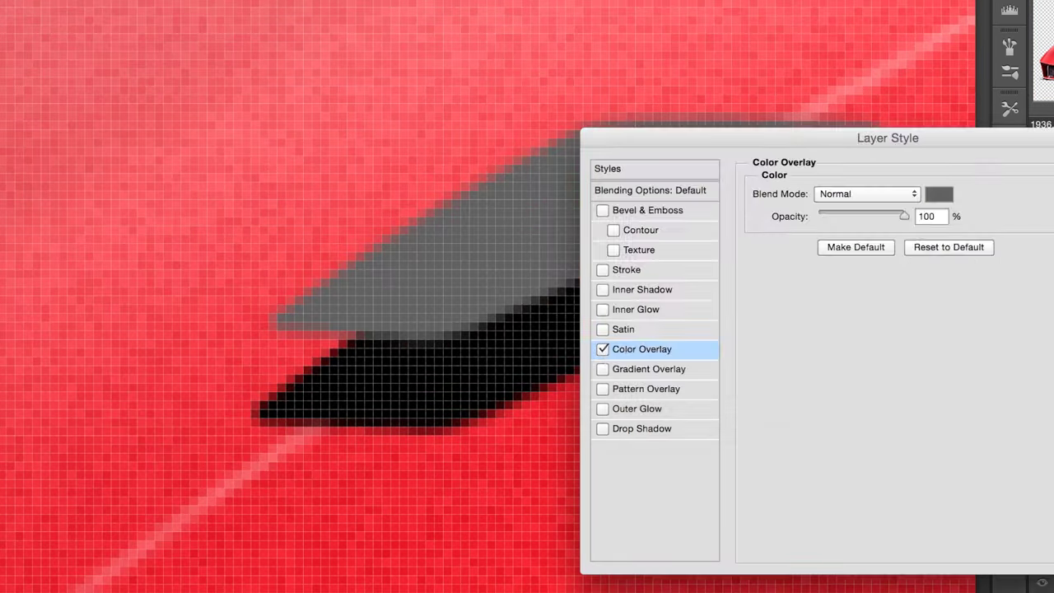
Apply a grey Color Overlay at 100% opacity to the button's top face and start forming its front and side faces.
key("Return")
mouse_move(318, 318)
left_mouse_down()
mouse_move(431, 405)
mouse_move(346, 355)
left_mouse_up()
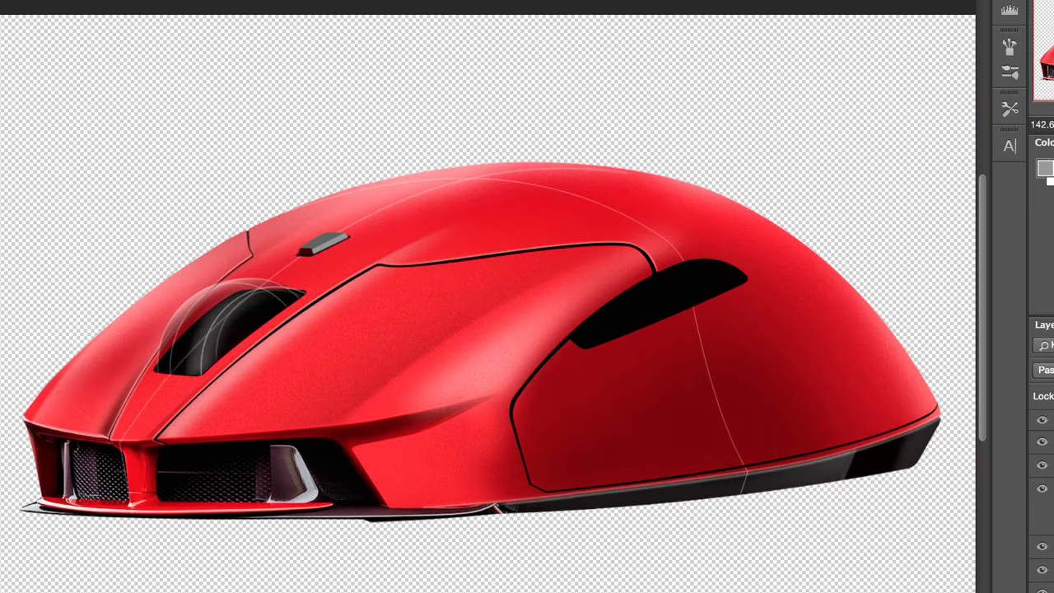
Draw a curved Pen path from the black side inset's rear corner to the body's rear edge and convert it to a selection.
scroll(800, 273, "up", 5, "alt")
left_click(593, 296, "super")
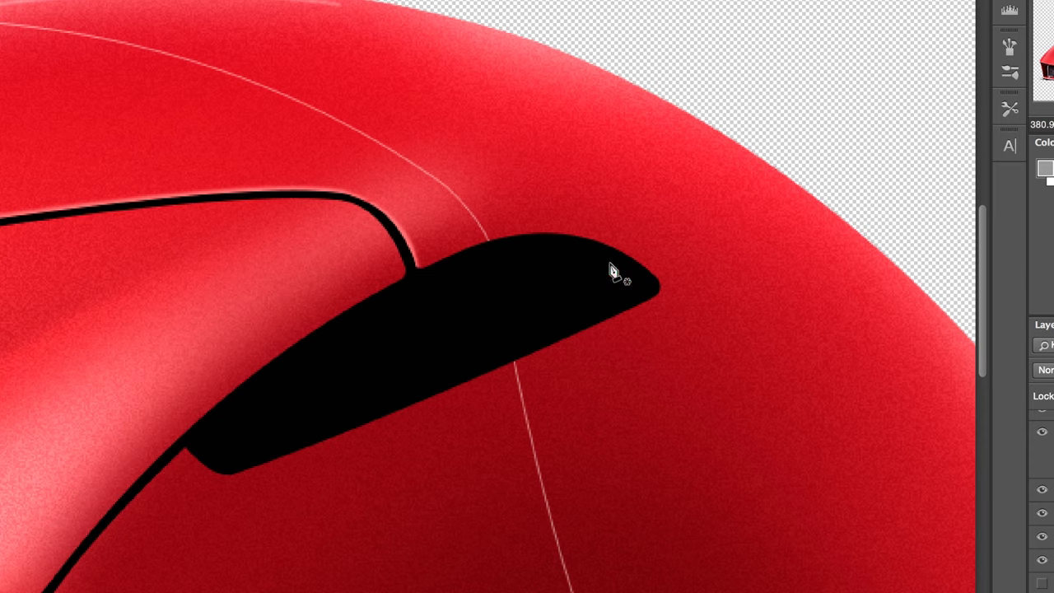
scroll(783, 178, "up", 7, "alt")
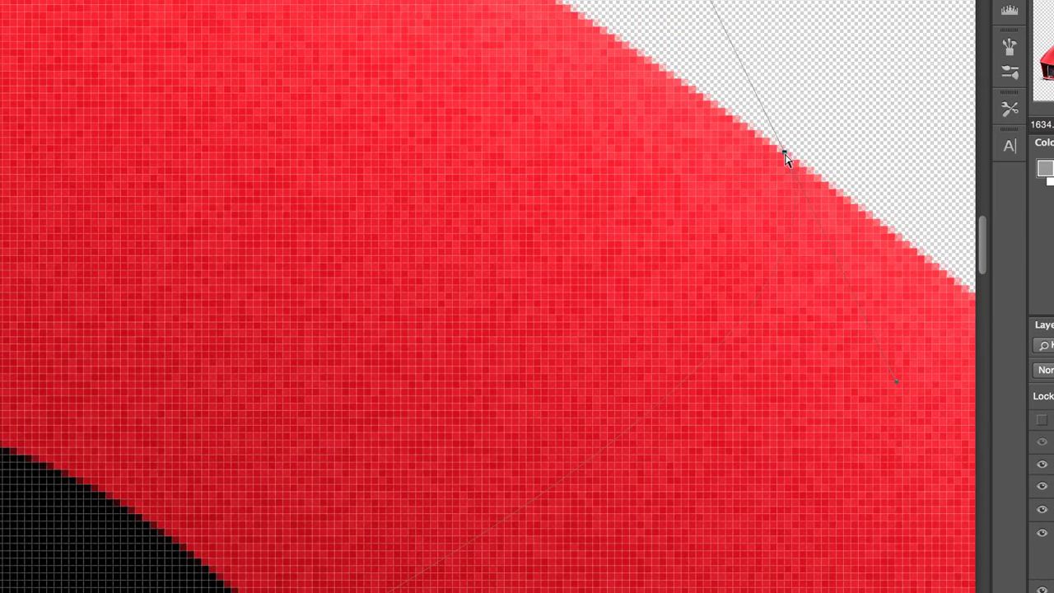
left_click(786, 157, "alt")
left_click(764, 146)
scroll(694, 345, "down", 7, "alt")
right_click(554, 435)
left_click(609, 533)
left_click(722, 251)
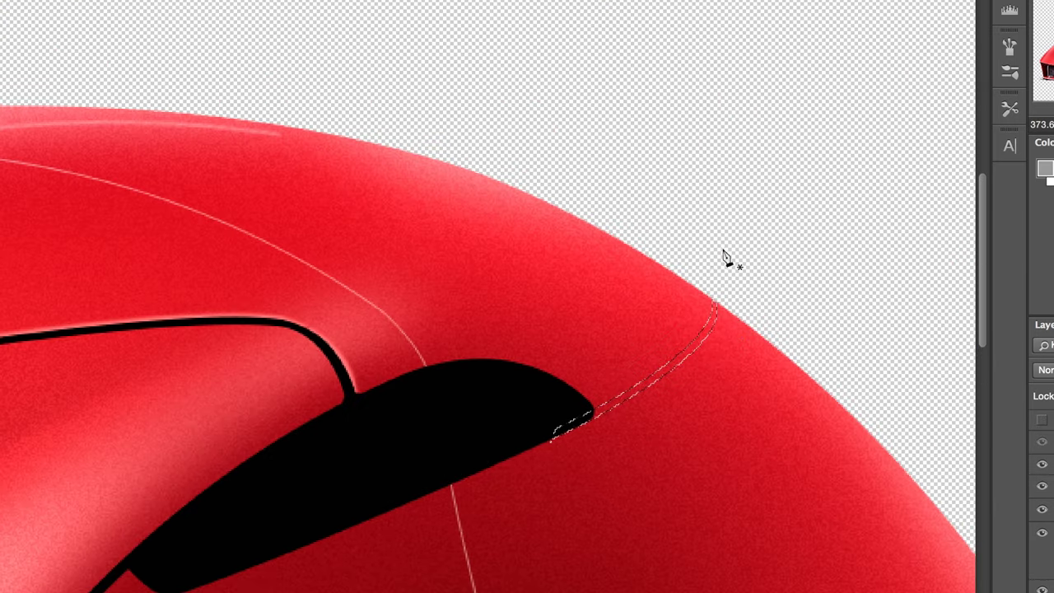
Paint the rear seam selection black and deselect it.
key("d")
left_click_drag(715, 298, 554, 435)
key("super+d")
scroll(551, 441, "up", 7, "alt")
Draw a Pen path along the body's rear edge from the roof's peak to the tail and convert it to a selection.
scroll(626, 406, "down", 10, "alt")
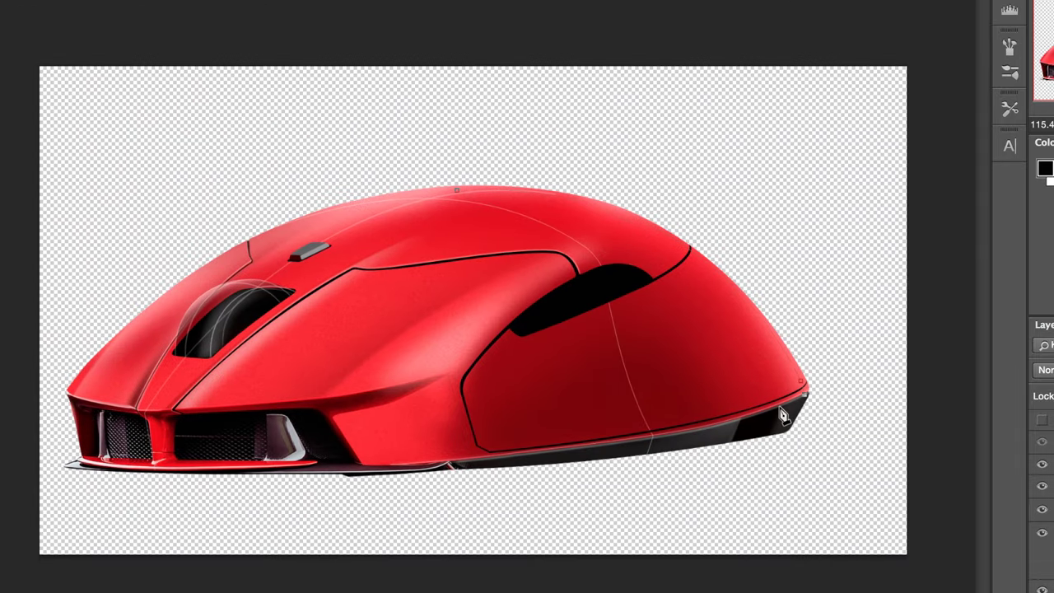
right_click(249, 169)
left_click(320, 249)
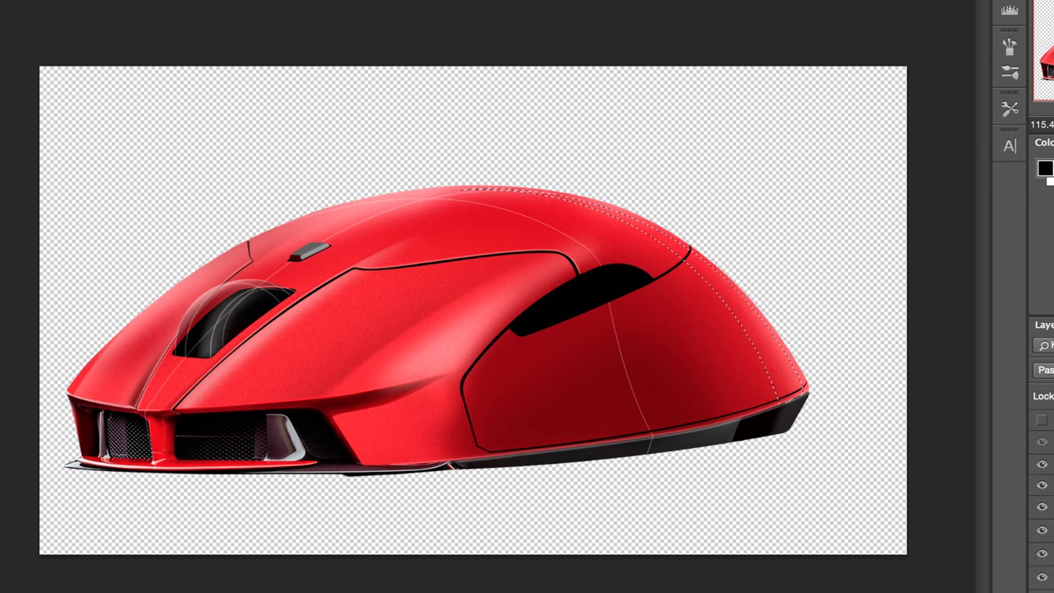
Paint soft shading along the body's rear edge with a large brush inside the selection, and deselect.
scroll(1048, 511, "down", 1)
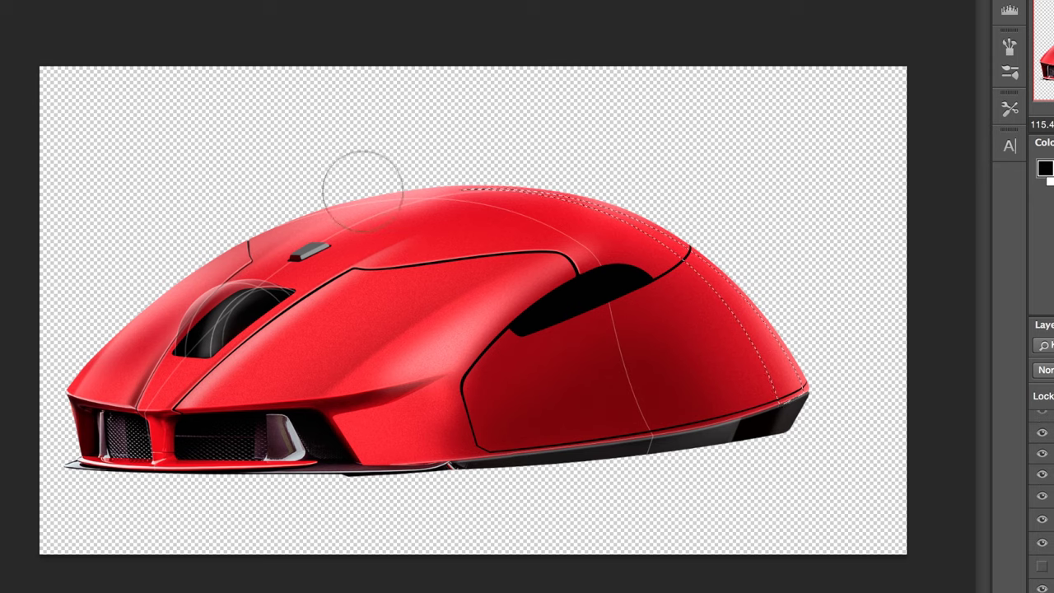
left_click_drag(462, 190, 795, 399)
left_click(733, 354, "alt")
left_click_drag(80, 25, 35, 26)
left_click_drag(673, 163, 905, 405)
left_click_drag(610, 177, 824, 391)
key("super+d")
Try softening the rear-edge shading with a Gaussian Blur at an adjusted radius.
left_click(350, 2)
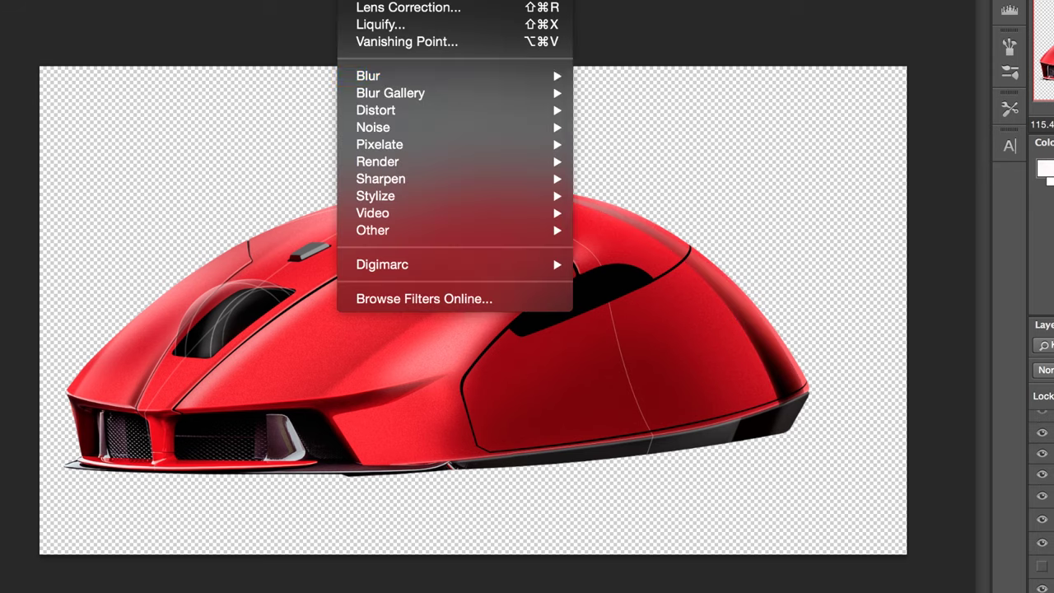
left_click(626, 144)
left_click_drag(828, 241, 844, 242)
left_click(998, 3)
Step back through the rear-edge blur and the edits just before it.
key("super+alt+z")
key("super+alt+z")
key("super+alt+z")
key("super+alt+z")
Deselect and apply a Gaussian Blur to the rear-edge shading.
key("super+d")
left_click(350, 1)
mouse_move(388, 75)
left_click(630, 144)
left_click(998, 3)
Scale the Ferrari logo down to badge size and place it on the nose in front of the scroll wheel.
key("v")
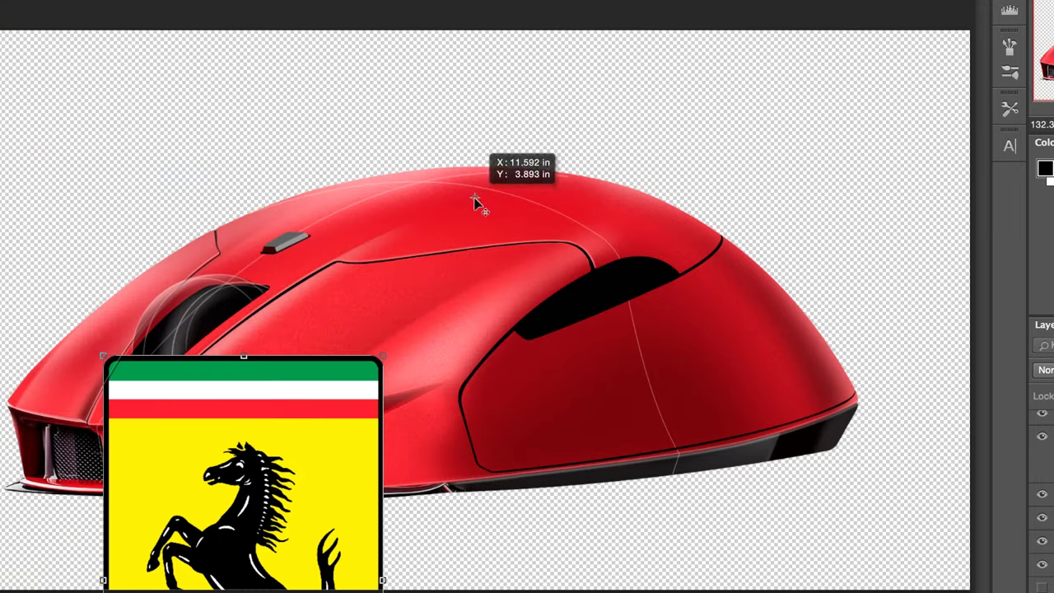
left_click_drag(482, 200, 475, 197)
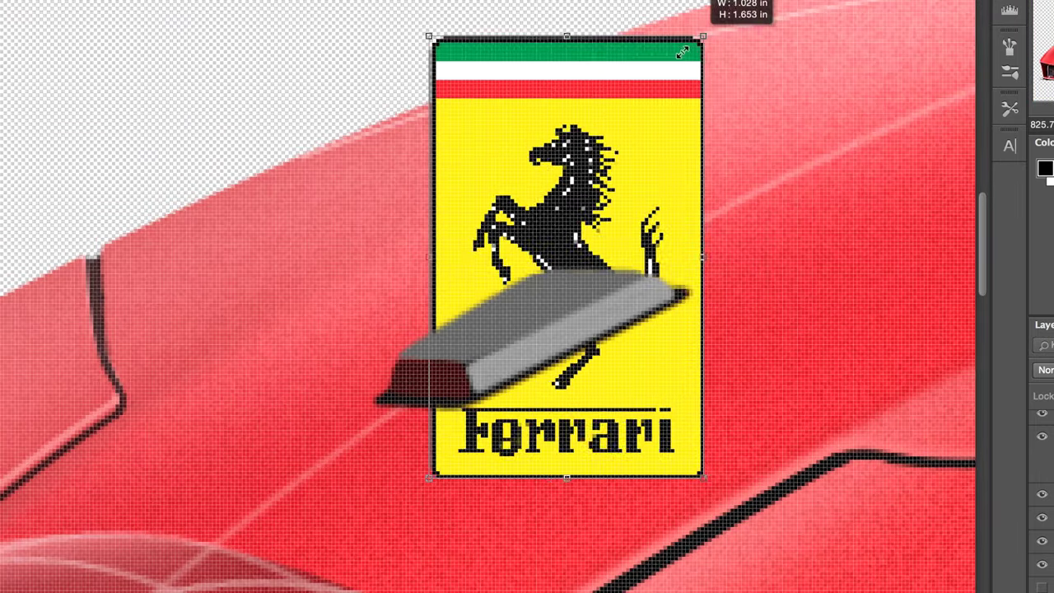
left_click_drag(699, 35, 525, 259)
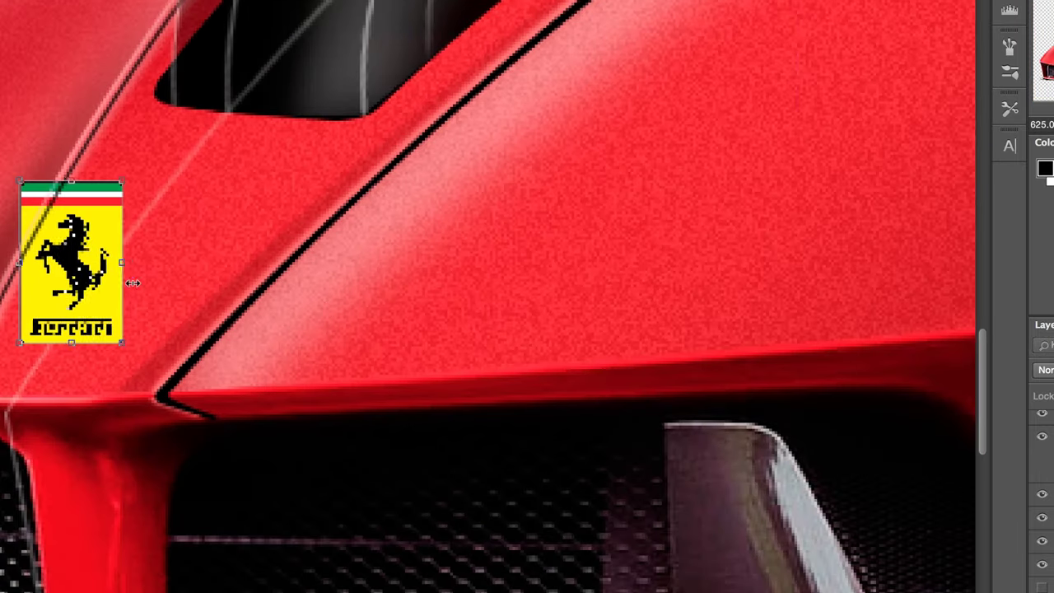
mouse_move(129, 282)
left_mouse_down()
mouse_move(183, 283)
mouse_move(125, 262)
left_mouse_up()
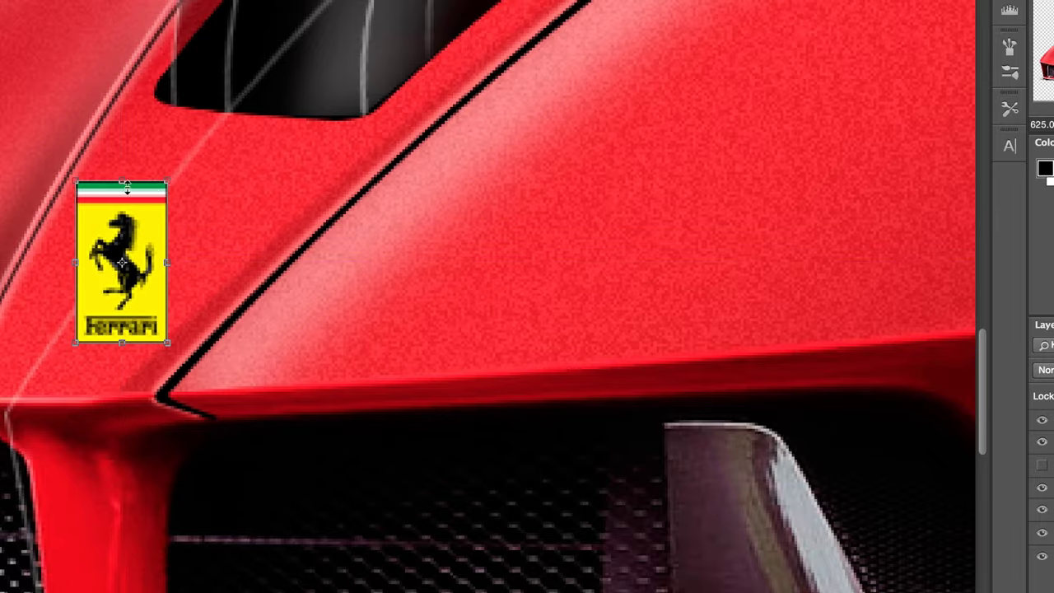
Distort the Ferrari badge into a narrow slanted shape that follows the perspective of the nose.
left_click_drag(167, 182, 132, 243)
left_click_drag(131, 343, 88, 336)
left_click_drag(50, 237, 95, 241)
mouse_move(90, 333)
left_mouse_down()
mouse_move(64, 330)
mouse_move(85, 326)
left_mouse_up()
left_click_drag(86, 234, 147, 240)
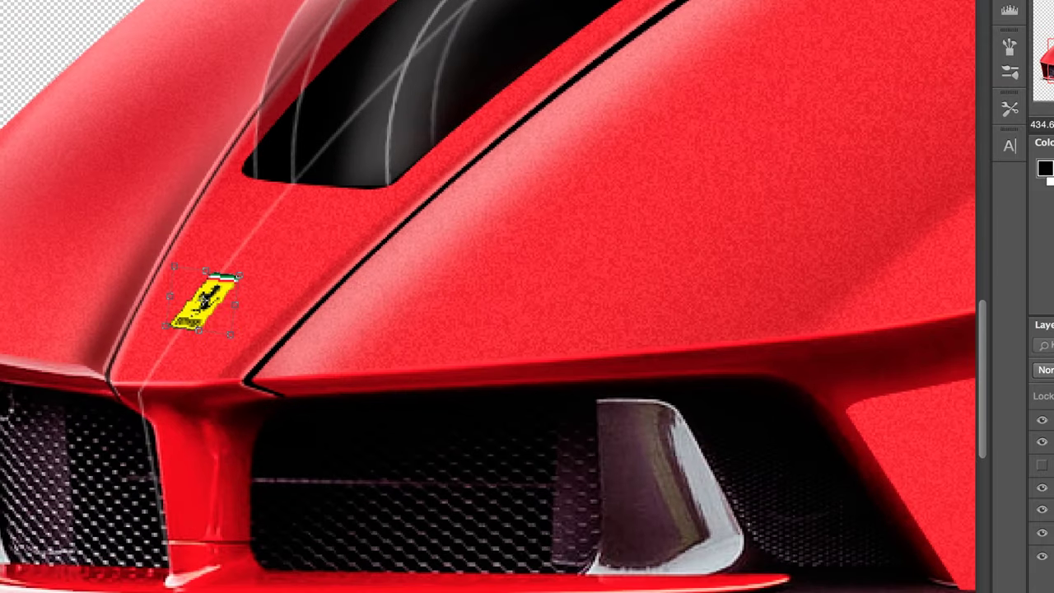
Fine-tune the slant and fit of the Ferrari badge between the front seams and commit the transform.
left_click_drag(210, 266, 233, 280)
left_click_drag(268, 282, 263, 275)
key("Return")
key("super+0")
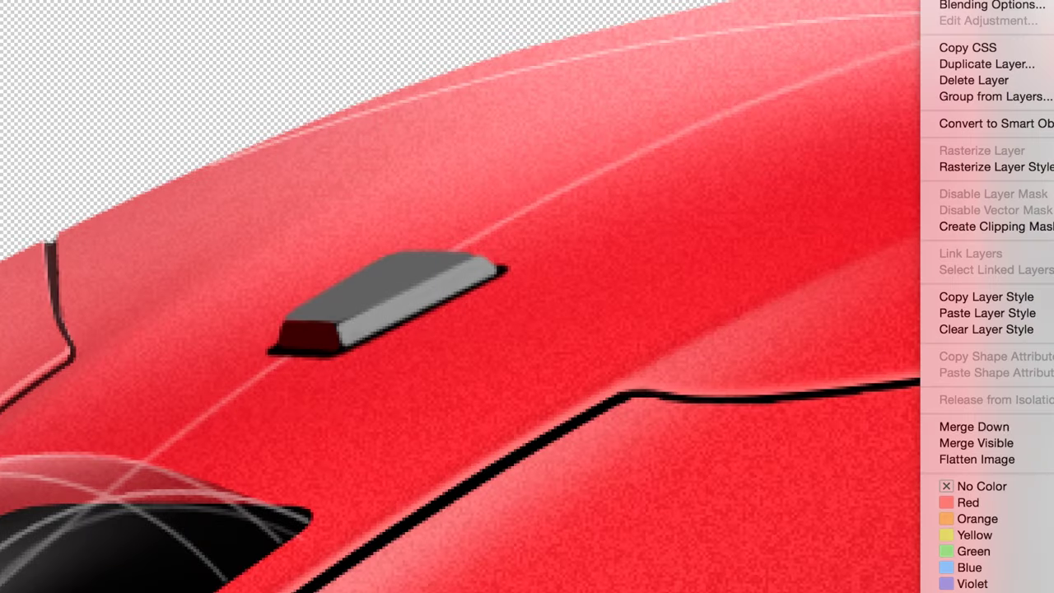
Paint soft black shading over part of the grey top face of the small button behind the scroll wheel.
key("b")
left_click_drag(87, 31, 9, 32)
left_click_drag(288, 222, 412, 198)
key("x")
key("x")
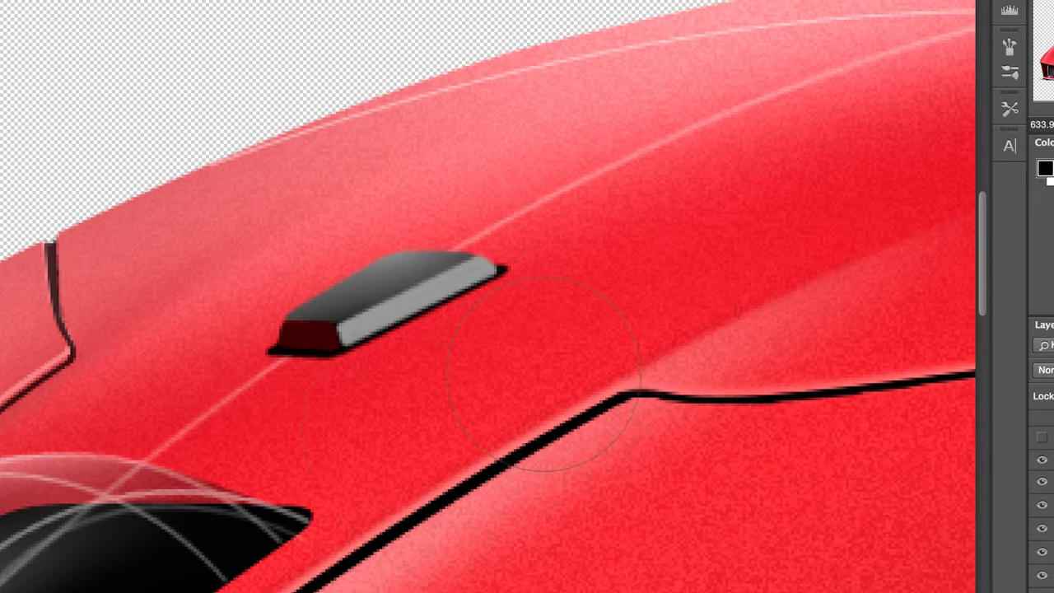
Scale the pink highlight layer behind the small button's base to about 1.24 by 0.51 in, forming a thin light rim.
key("super+0")
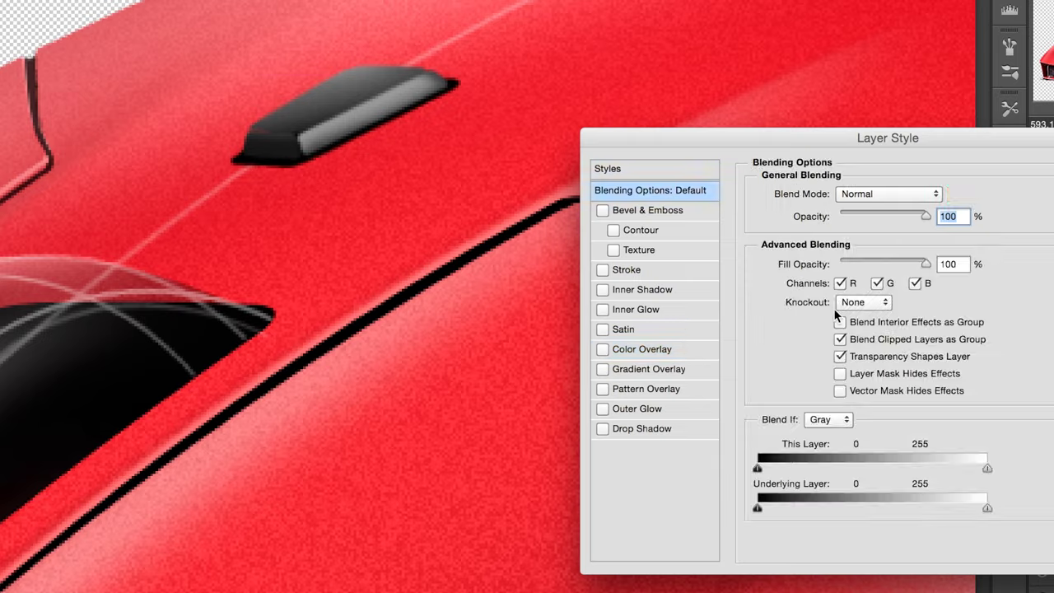
left_click(993, 63)
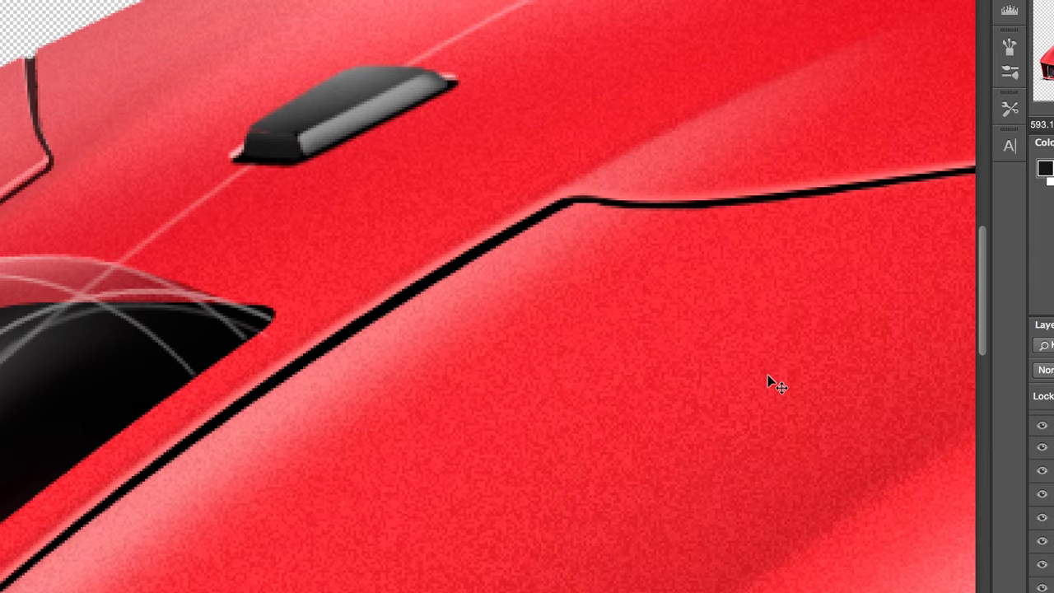
key("super+t")
left_click_drag(459, 65, 472, 66)
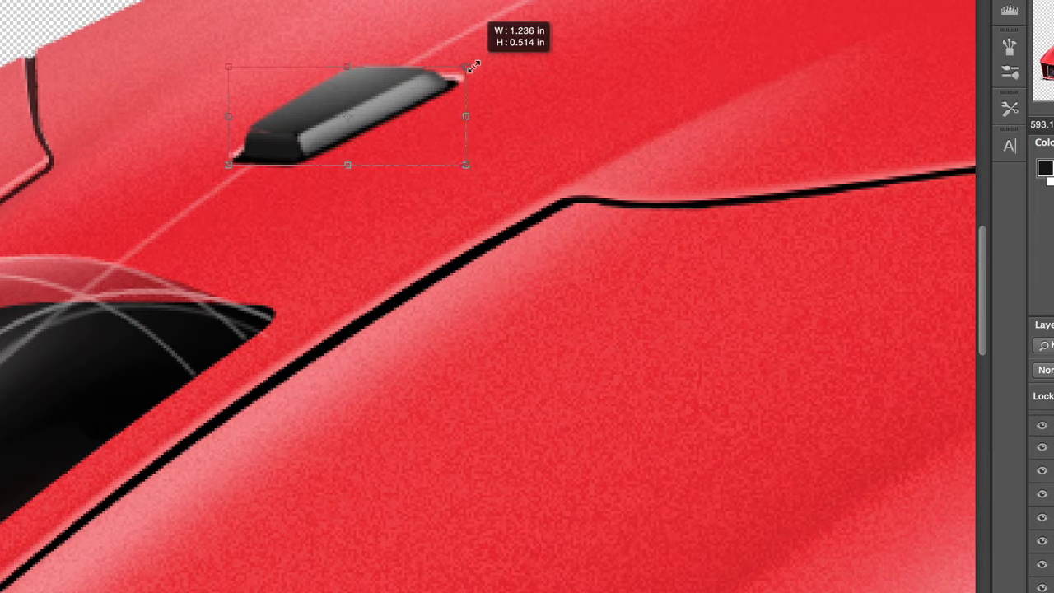
key("Return")
Paint a thin red stripe lengthwise along the dark top face of the small button.
scroll(541, 188, "down", 5, "alt")
scroll(510, 149, "up", 7, "alt")
scroll(313, 243, "up", 3, "alt")
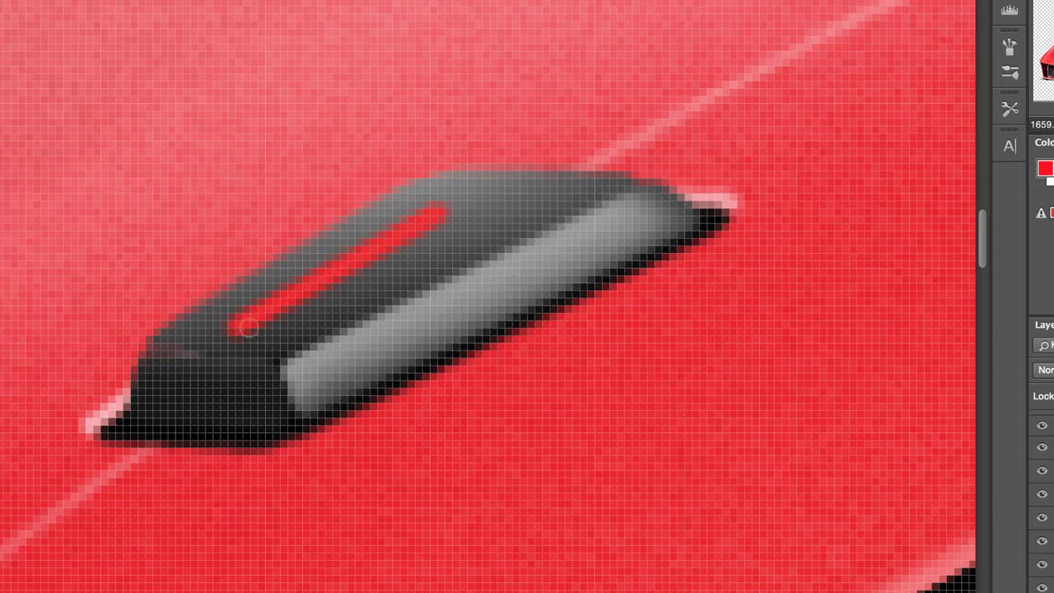
scroll(478, 266, "down", 6, "alt")
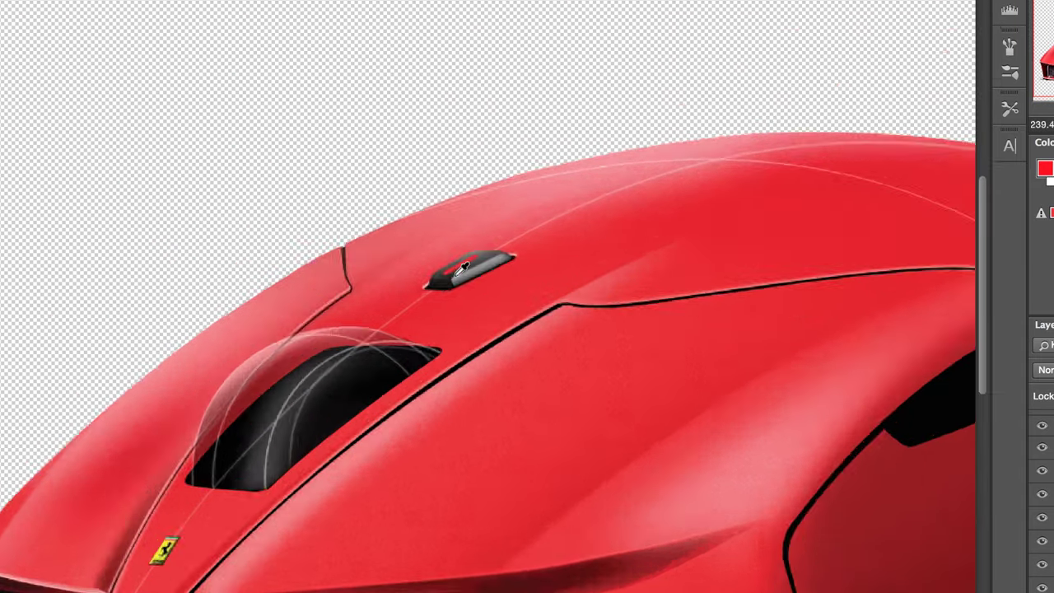
scroll(687, 76, "up", 8, "alt")
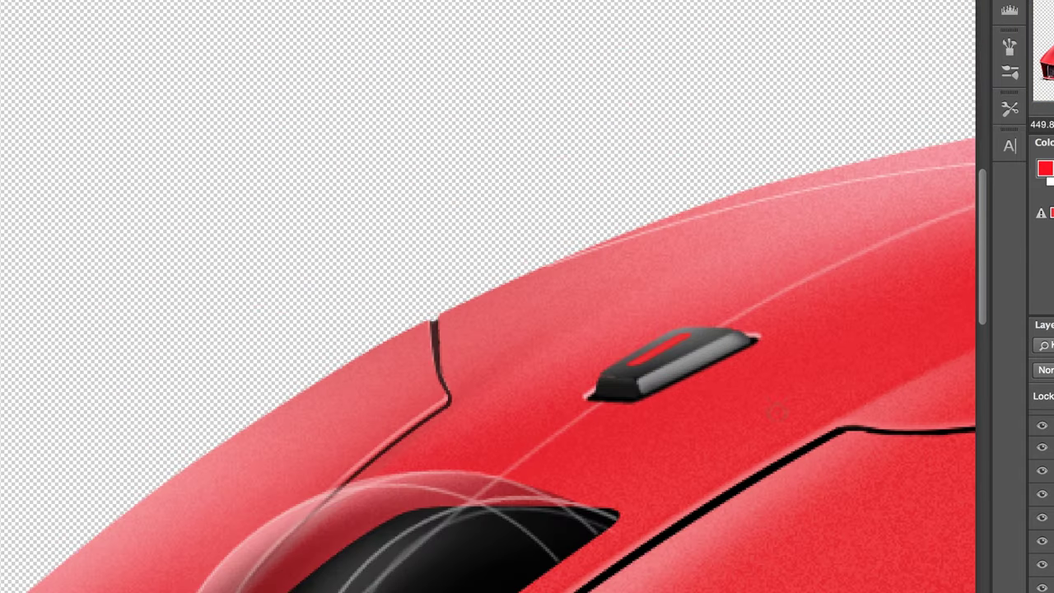
Add a thin light edge along the red stripe on the small button and commit its transform.
left_click(1027, 63)
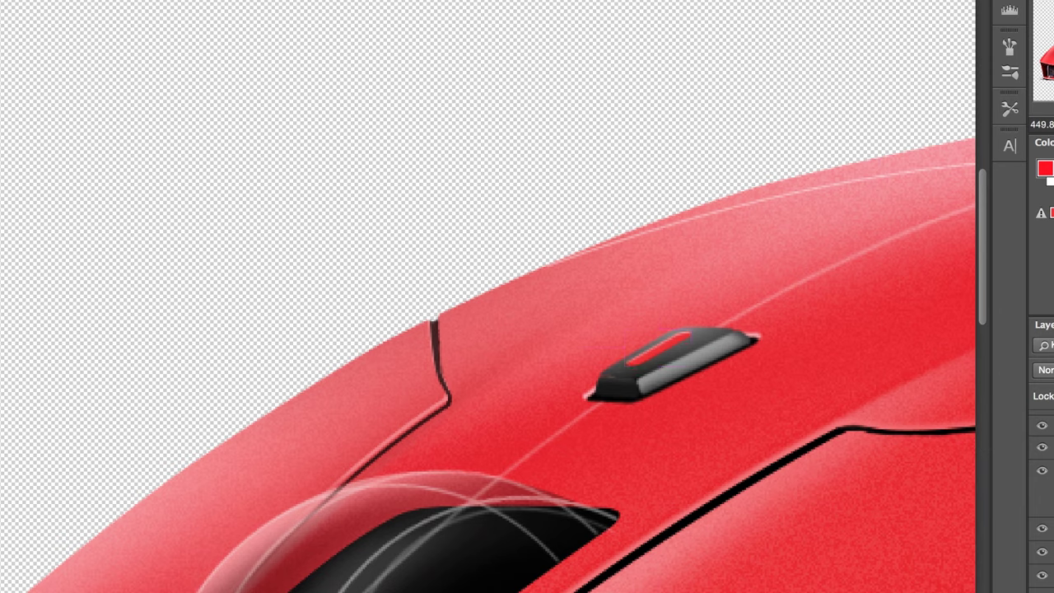
scroll(676, 366, "up", 3, "alt")
key("super+t")
key("Return")
scroll(440, 289, "down", 8, "alt")
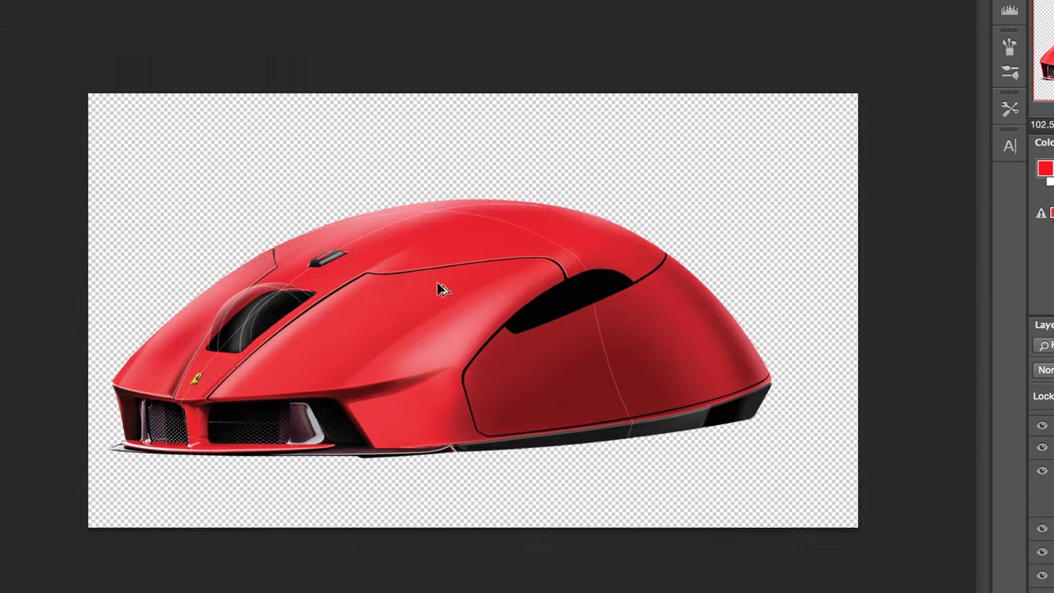
Lower the spread of the button's red Linear Dodge (Add) outer glow, and add 10% uniform monochromatic noise to the red layer.
scroll(440, 289, "up", 2, "alt")
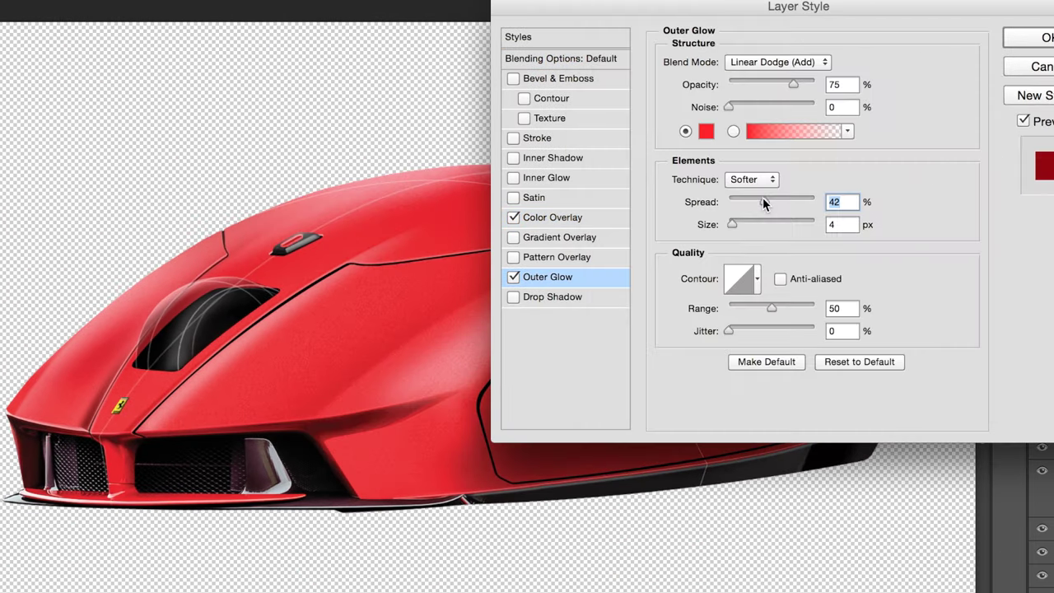
left_click_drag(777, 202, 736, 202)
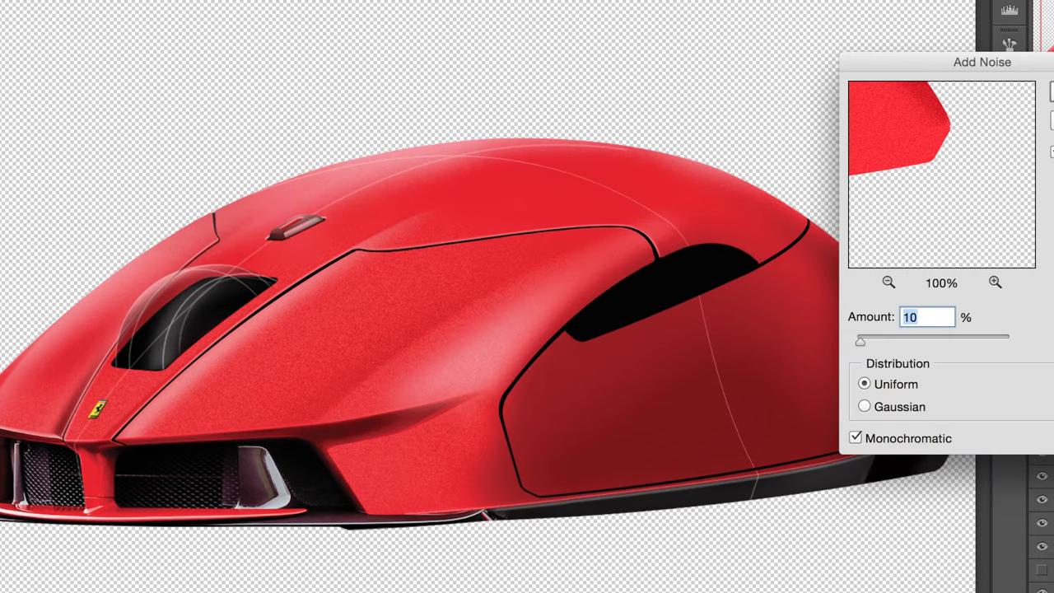
key("Return")
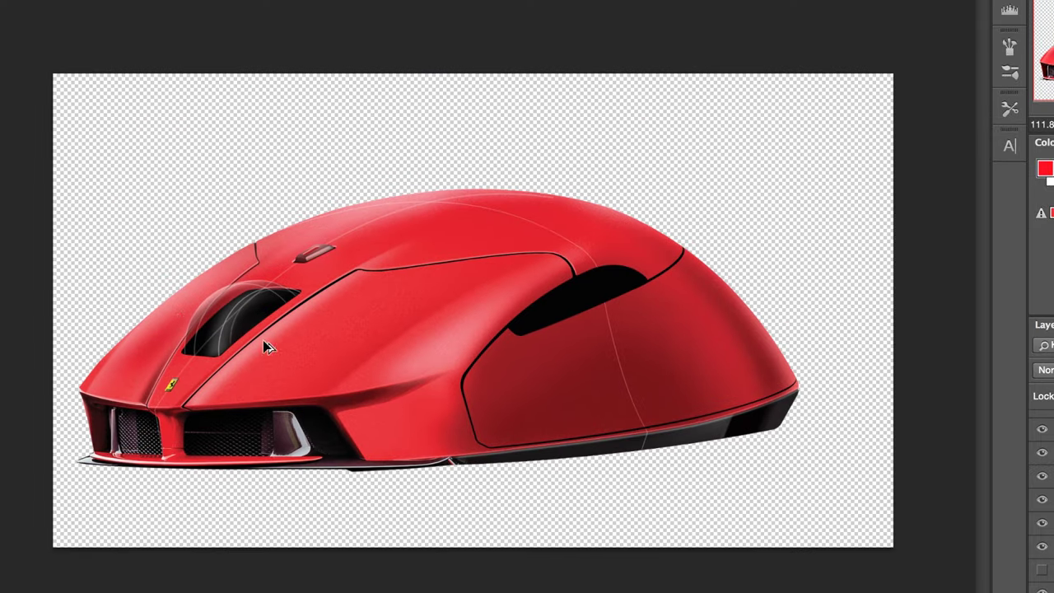
scroll(266, 480, "down", 2, "alt")
Try a thin Pen-tool outline running from the upper grille corner to the side panel seam and turn it into a selection.
scroll(323, 422, "up", 5, "alt")
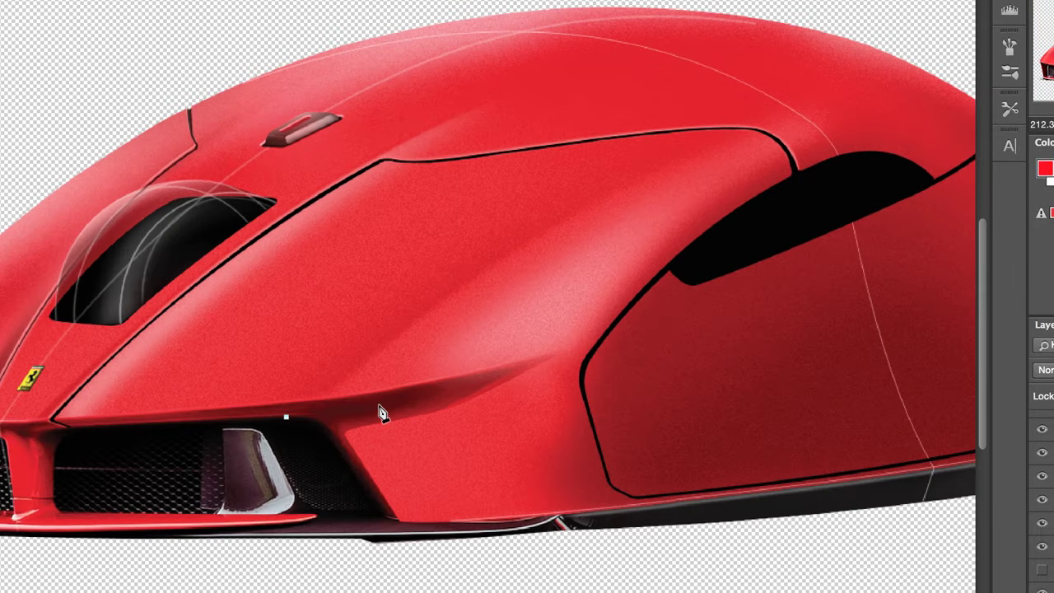
left_click(572, 372)
scroll(579, 372, "up", 5, "alt")
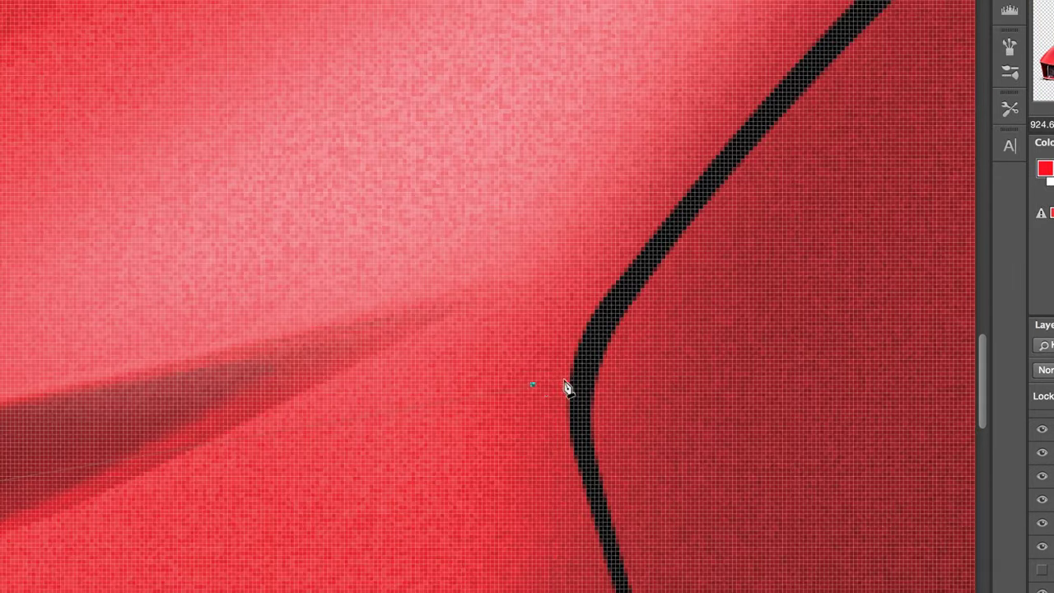
scroll(580, 400, "down", 3, "alt")
scroll(242, 457, "up", 3, "alt")
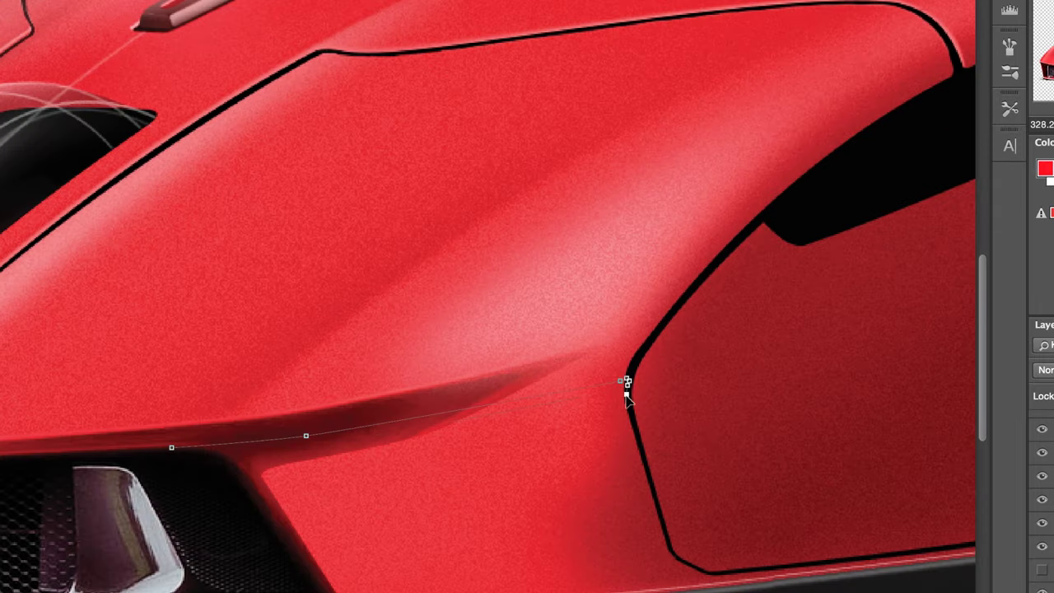
right_click(227, 461)
left_click(239, 549)
left_click(1042, 444)
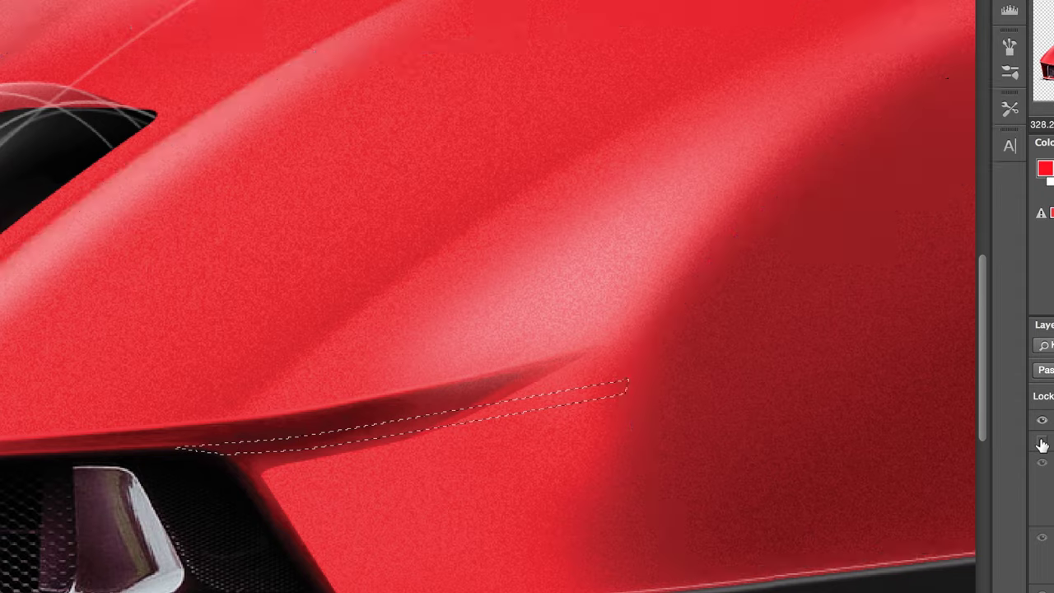
Try filling the thin seam selection with black on a new layer, and delete that seam.
left_click(1042, 445)
key("super+shift+alt+n")
key("d")
left_click_drag(202, 450, 623, 385)
key("super+d")
scroll(508, 261, "down", 3, "alt")
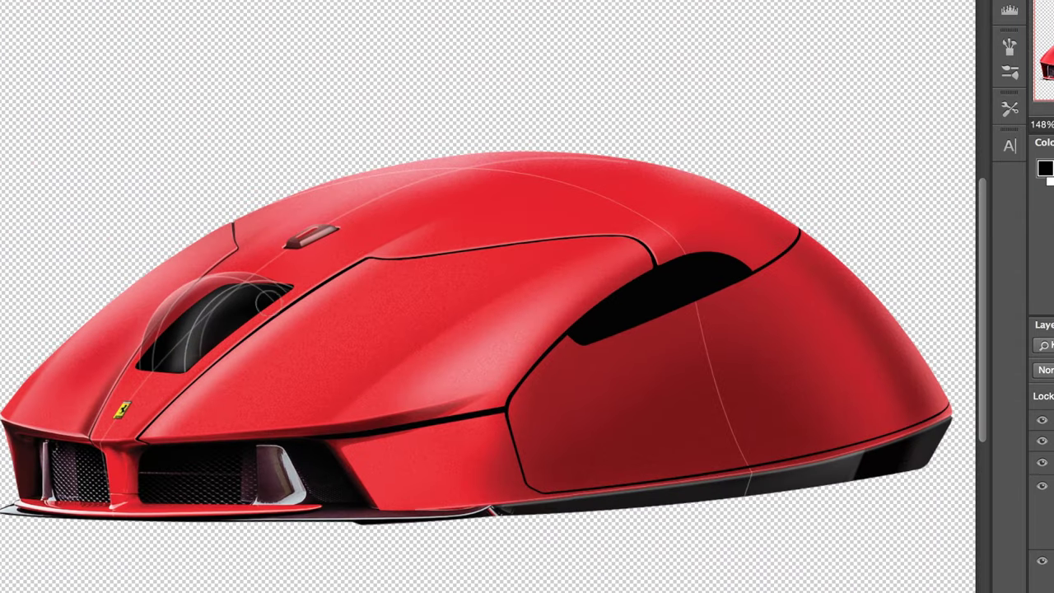
scroll(459, 421, "down", 2, "alt")
scroll(407, 385, "up", 4, "alt")
key("Delete")
Draw a Pen-tool path around the dark grille corner and along the crease beside the front fender.
key("p")
scroll(692, 181, "up", 1, "alt")
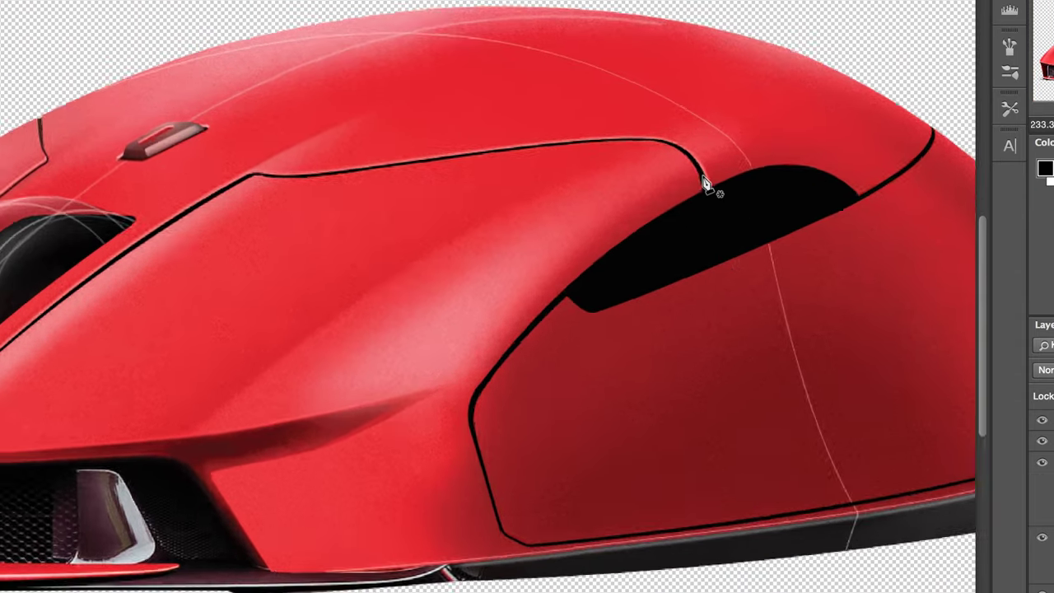
scroll(717, 230, "down", 4, "alt")
scroll(356, 401, "up", 3, "alt")
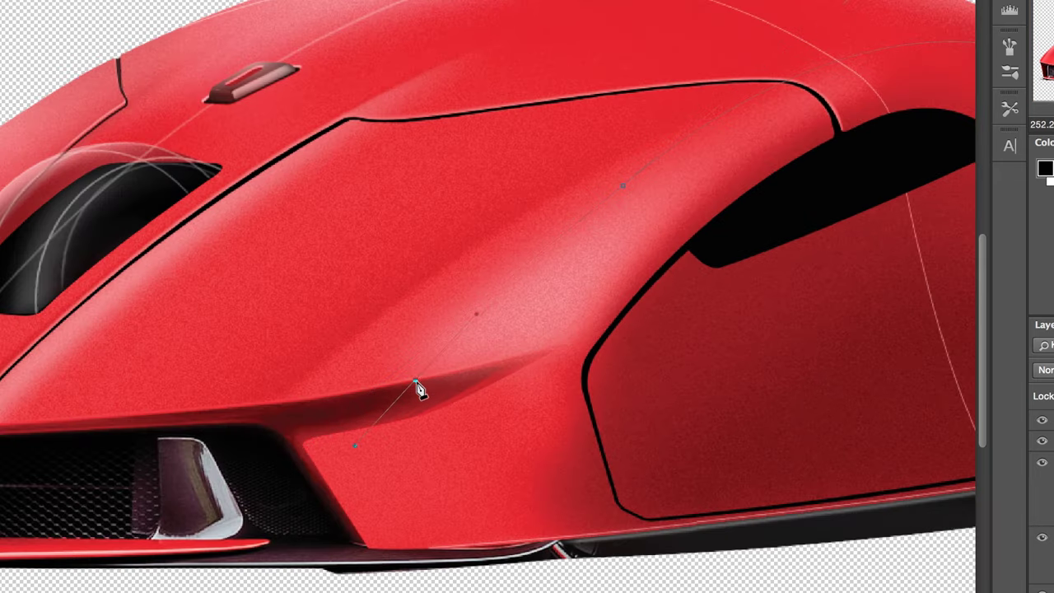
scroll(406, 381, "up", 4, "alt")
scroll(407, 383, "down", 7, "alt")
scroll(402, 397, "up", 5, "alt")
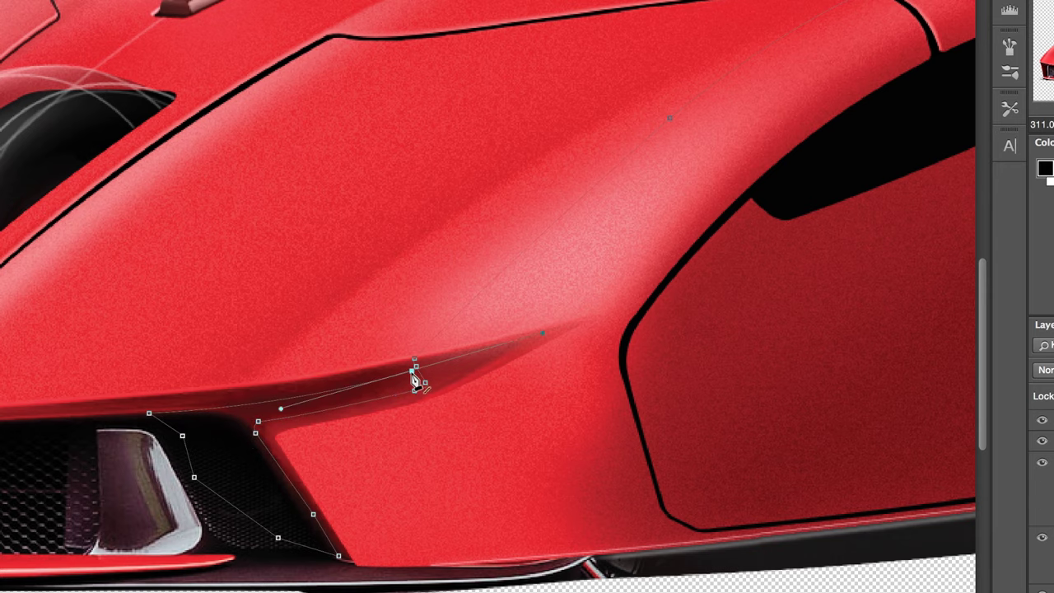
scroll(412, 375, "up", 2, "alt")
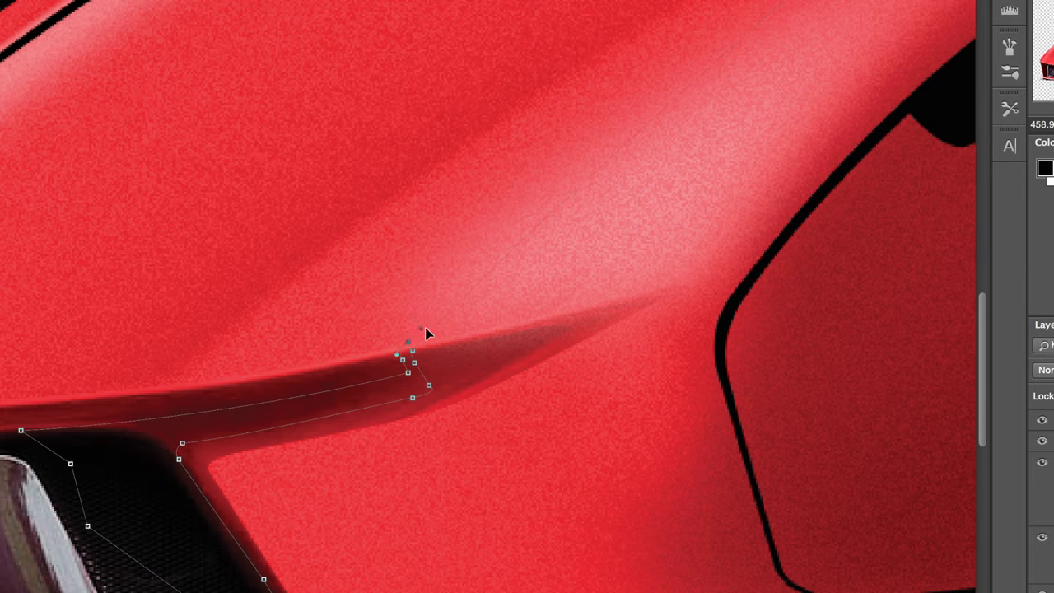
Shape the path's curve from the fender crease up past the side scoop to the rear seam and outer edge.
scroll(414, 349, "down", 3, "alt")
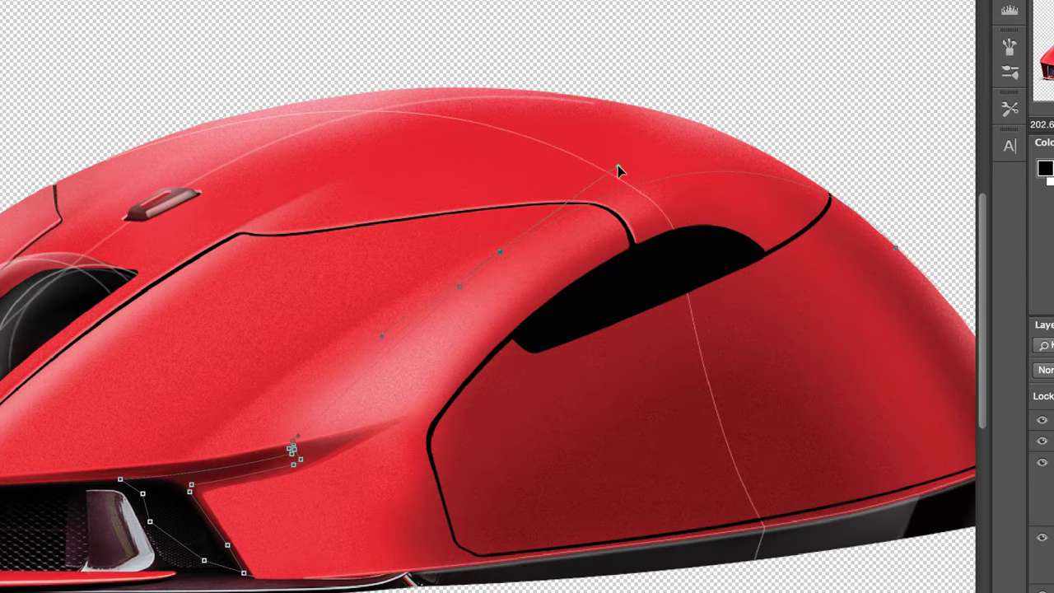
scroll(906, 346, "right", 3)
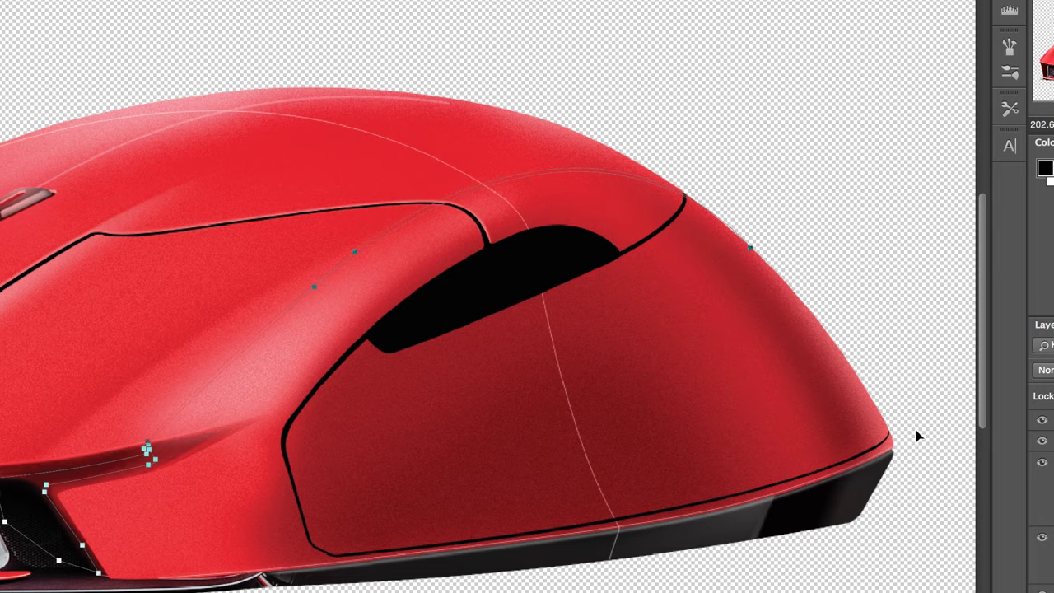
scroll(317, 275, "up", 2, "alt")
left_click(313, 296)
scroll(423, 230, "up", 2)
left_click_drag(775, 1, 758, 0)
Render the path in black as a solid grille corner extension and a curved seam over the fender to the rear.
right_click(614, 196)
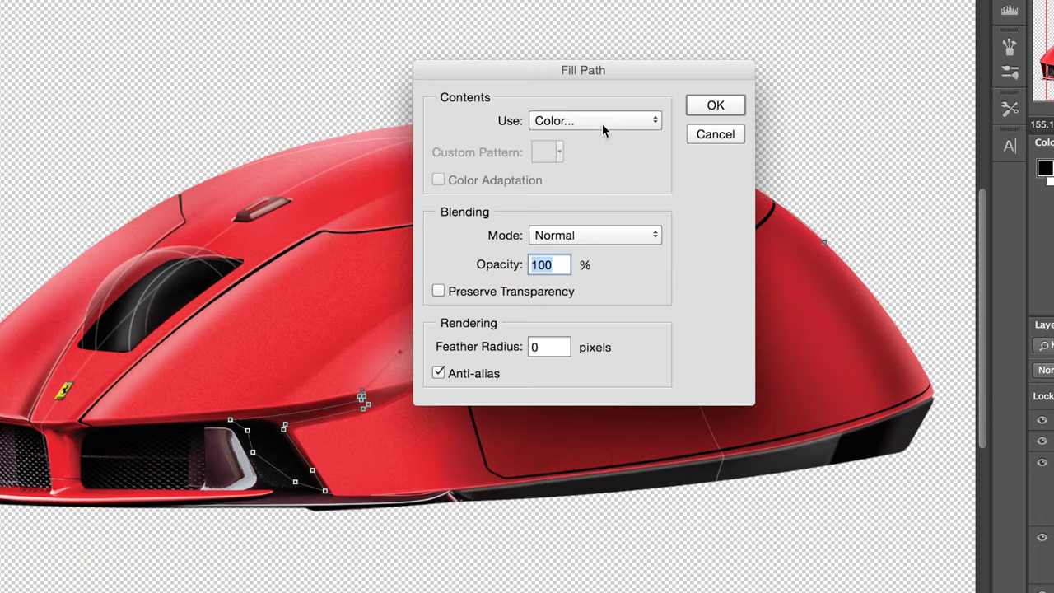
key("Return")
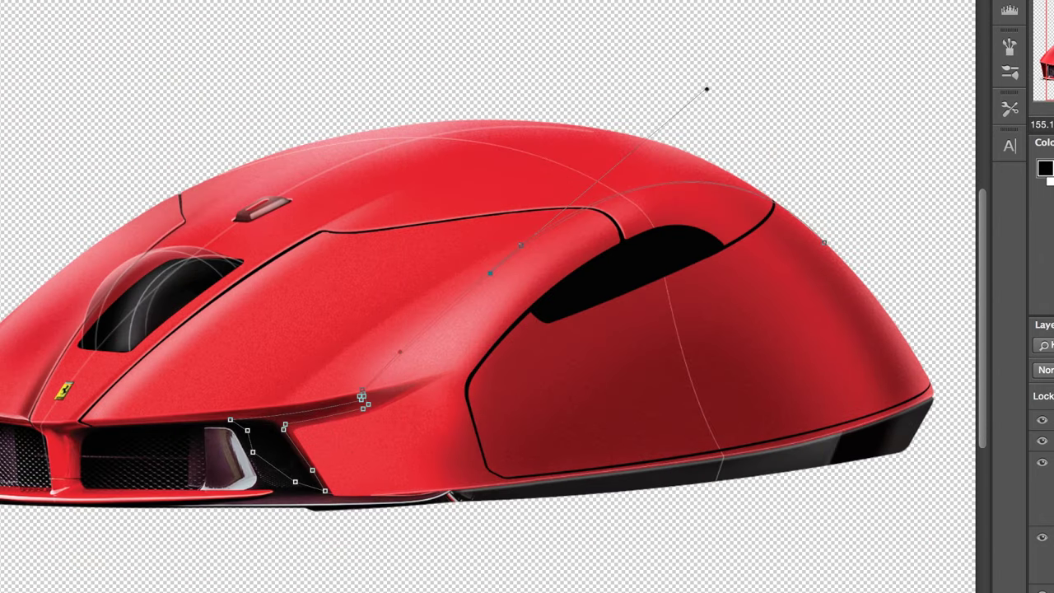
right_click(341, 402)
left_click(388, 514)
key("Return")
scroll(426, 308, "down", 3, "alt")
scroll(426, 308, "up", 2, "alt")
scroll(473, 308, "down", 2, "alt")
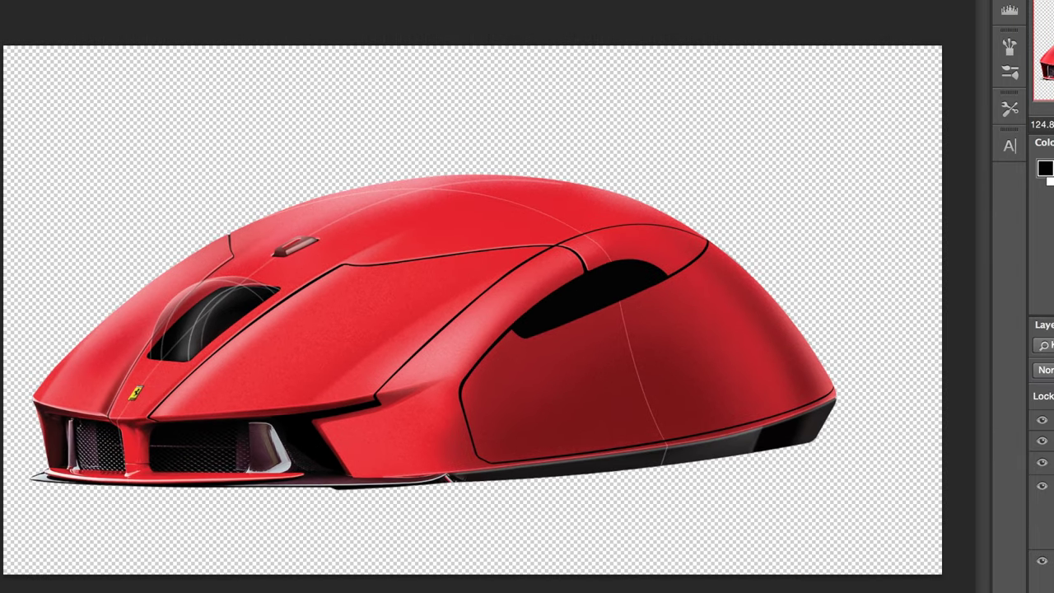
Clean up and round the corner where the upper hood seam meets the new curved seam.
scroll(509, 279, "up", 7, "alt")
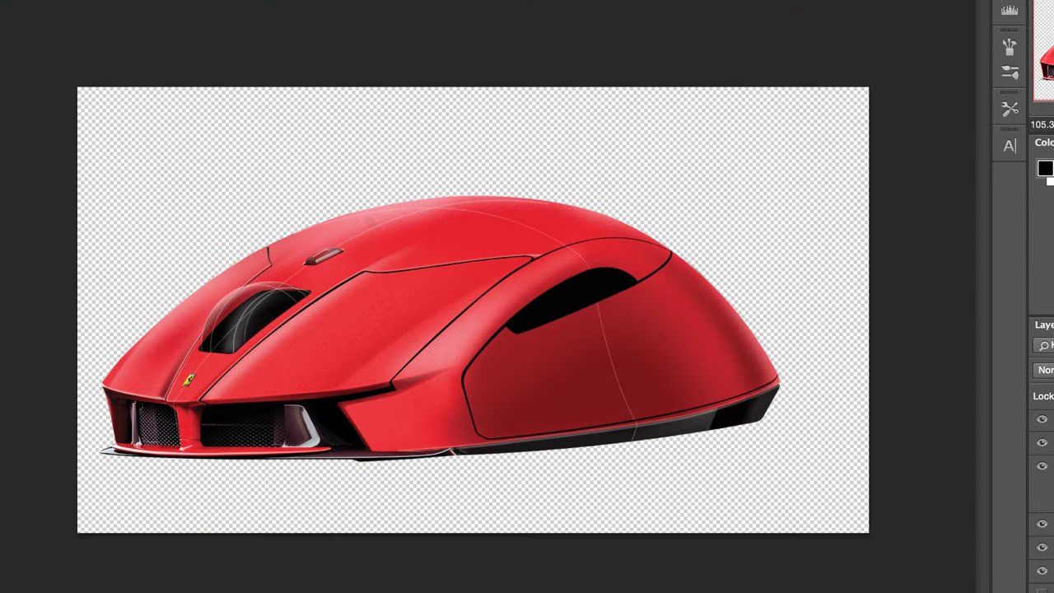
left_click(1036, 425)
left_click(1036, 425)
scroll(1045, 442, "up", 5)
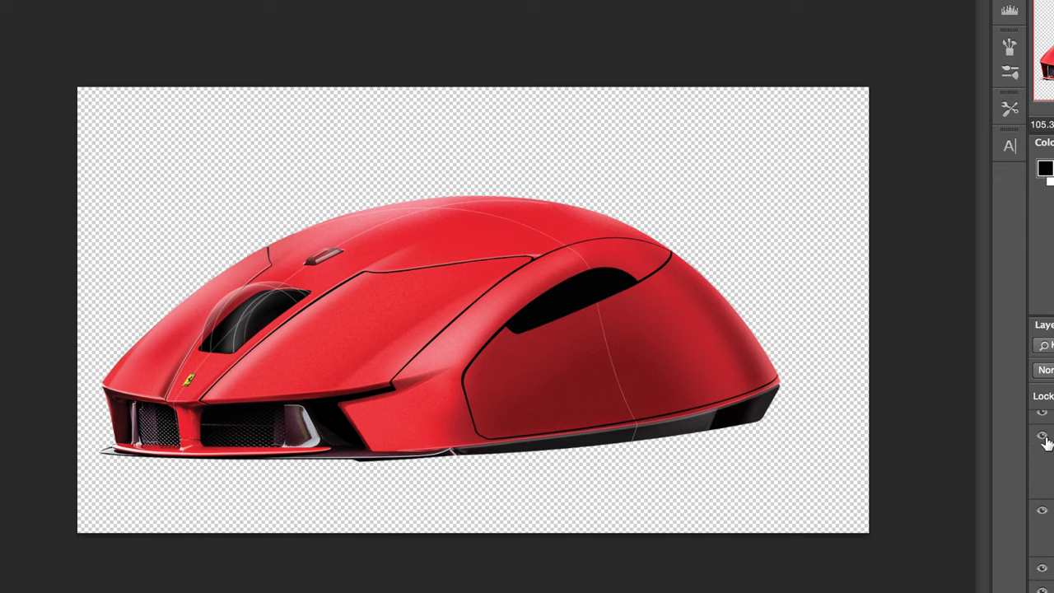
scroll(1045, 442, "down", 5)
scroll(1046, 442, "up", 6)
scroll(553, 198, "up", 18, "alt")
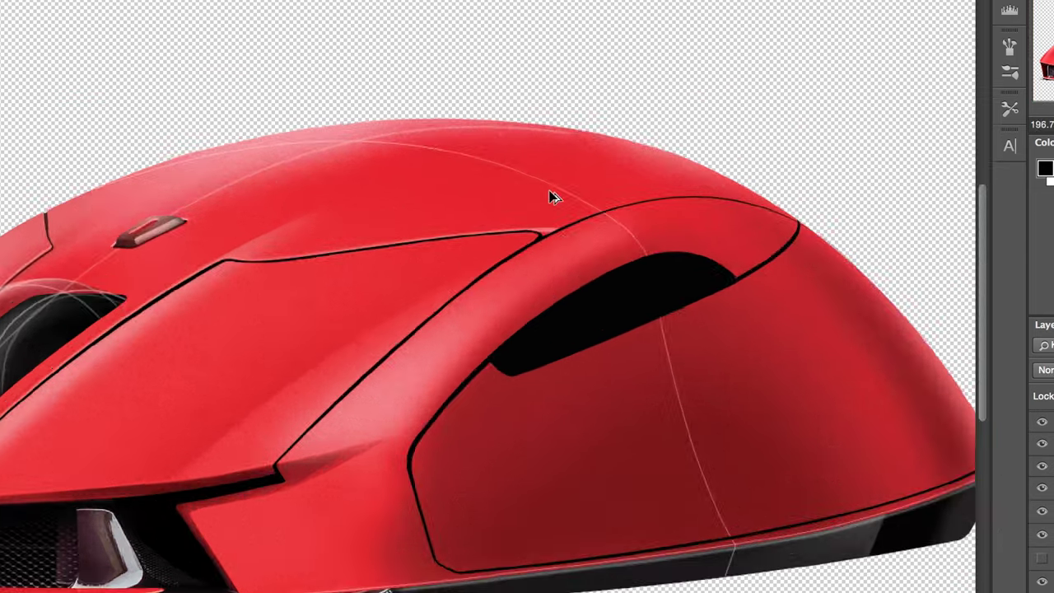
left_click_drag(646, 290, 579, 282)
scroll(560, 256, "down", 16, "alt")
scroll(671, 347, "up", 2, "alt")
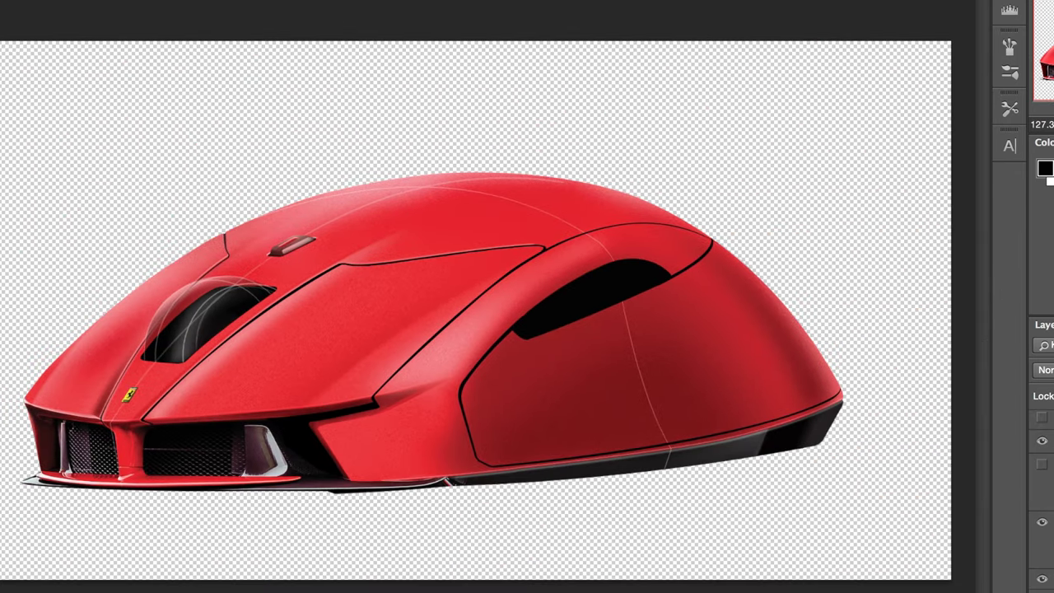
Outline the side panel below the scoop with the Pen tool, following its seams and closing outside the rear edge.
left_click(479, 327)
left_click(466, 322)
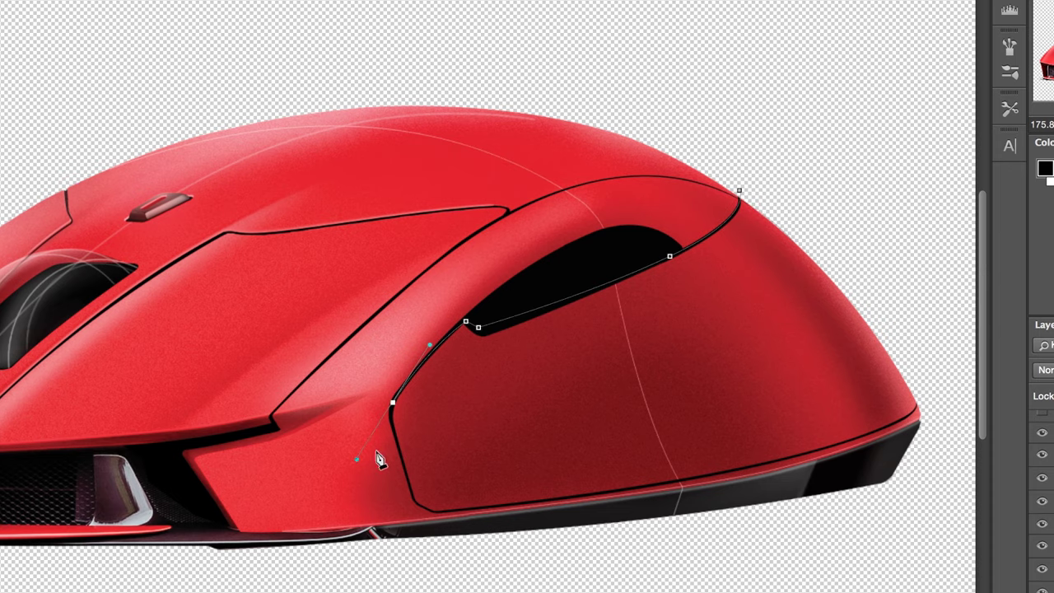
left_click_drag(395, 430, 401, 451)
scroll(412, 497, "up", 3, "alt")
scroll(585, 499, "down", 3, "alt")
left_click_drag(841, 461, 931, 441)
left_click_drag(931, 440, 665, 455)
left_click(805, 392)
left_click(759, 194)
left_click(605, 155)
Convert the side panel path to a selection, fill the panel with black, and deselect.
key("super+Return")
left_click_drag(725, 330, 247, 396)
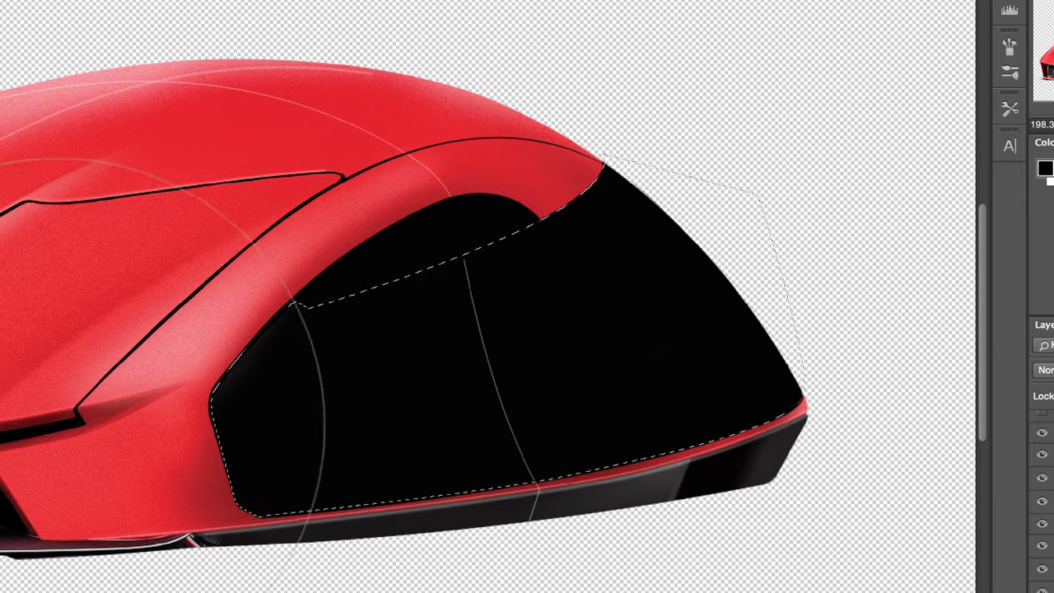
key("super+d")
scroll(527, 329, "down", 3, "alt")
Try several blend modes on the black side panel layer, including Soft Light and Hue.
left_click(1046, 370)
left_click(1047, 565)
scroll(527, 330, "up", 1, "alt")
left_click(1046, 370)
left_click(1046, 384)
left_click(1046, 370)
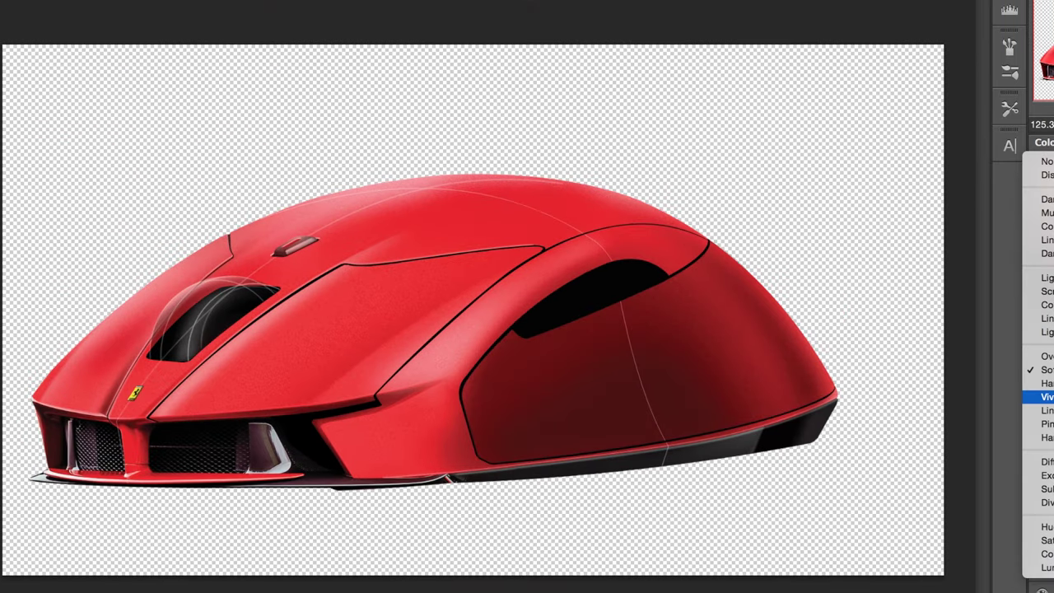
left_click(1046, 241)
left_click(1046, 370)
left_click(1046, 421)
left_click(1046, 369)
left_click(1046, 384)
left_click(1047, 370)
left_click(1046, 591)
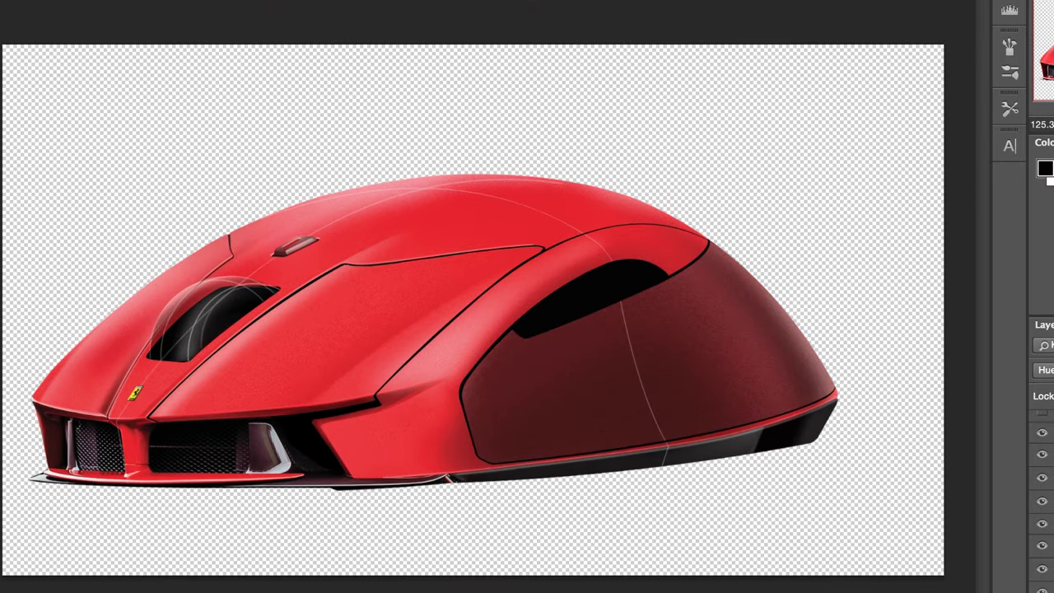
Compare further blend modes and set the black side panel layer to Soft Light.
left_click(1046, 369)
left_click(1046, 397)
left_click(1046, 370)
left_click(1046, 383)
left_click(1046, 370)
left_click(1046, 370)
left_click(1046, 343)
scroll(340, 425, "down", 1, "alt")
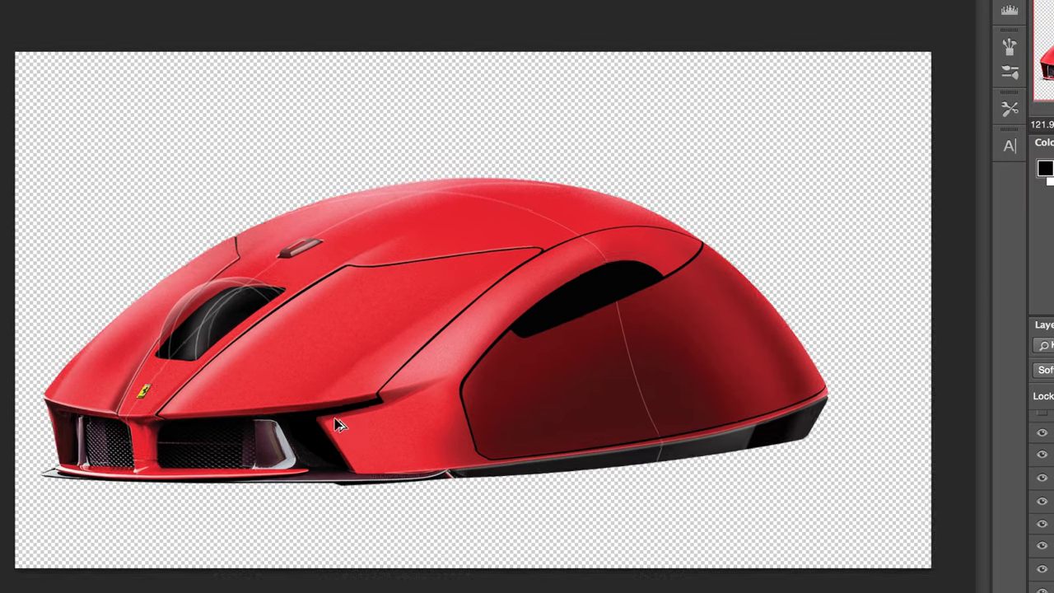
Outline the lower sill beneath the front corner with the Pen tool and convert the closed path to a selection.
scroll(362, 473, "up", 8, "alt")
left_click(268, 446)
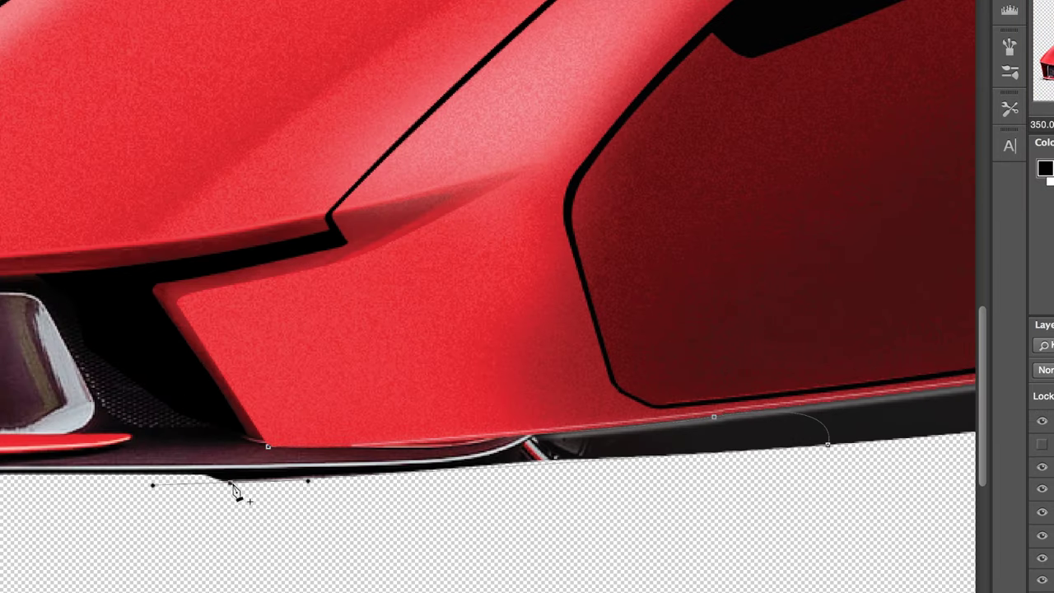
left_click(267, 447)
right_click(267, 446)
left_click(317, 511)
key("Return")
Brush sampled dark tones into the selected sill area beneath the front corner and deselect.
key("b")
left_click(257, 481, "alt")
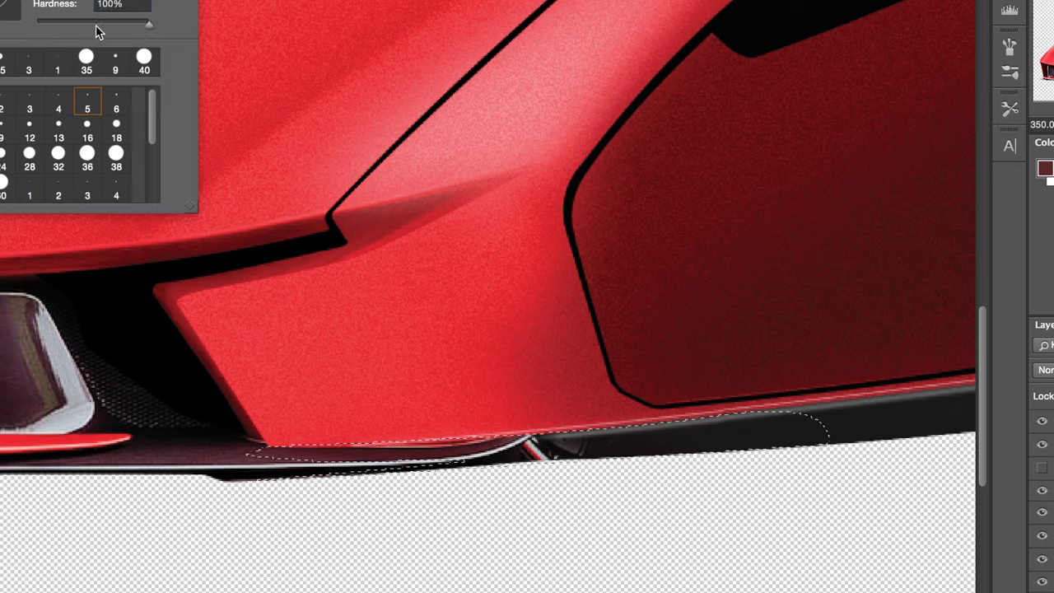
left_click(715, 439, "alt")
left_click_drag(486, 535, 330, 502)
left_click(165, 449, "alt")
left_click(276, 417)
key("v")
key("super+d")
scroll(395, 412, "down", 6, "alt")
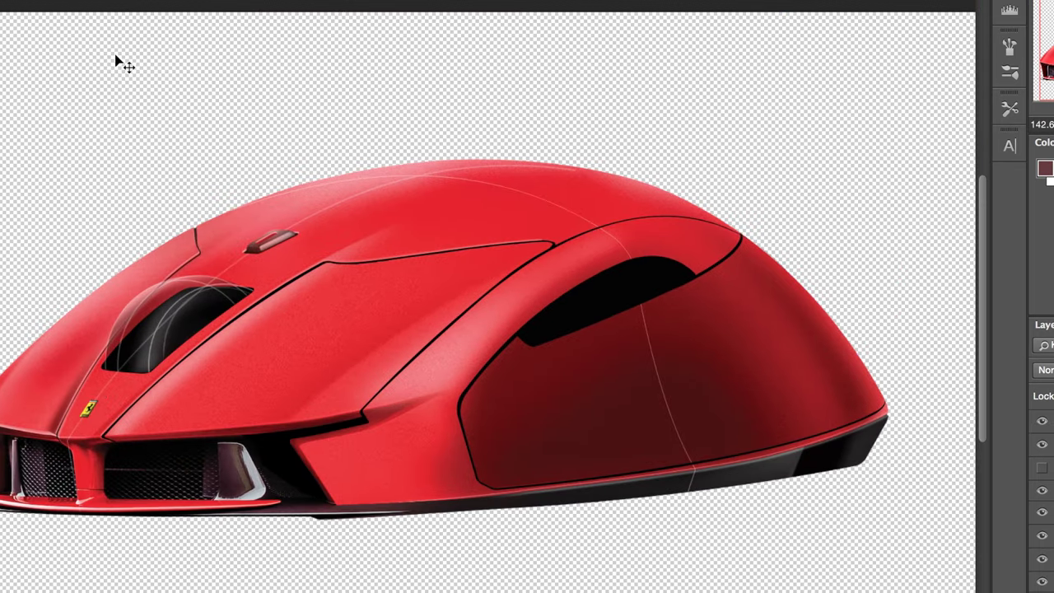
Paint the two gray side buttons inside the scoop brown with a large soft brush at 0% hardness.
scroll(648, 334, "up", 3, "alt")
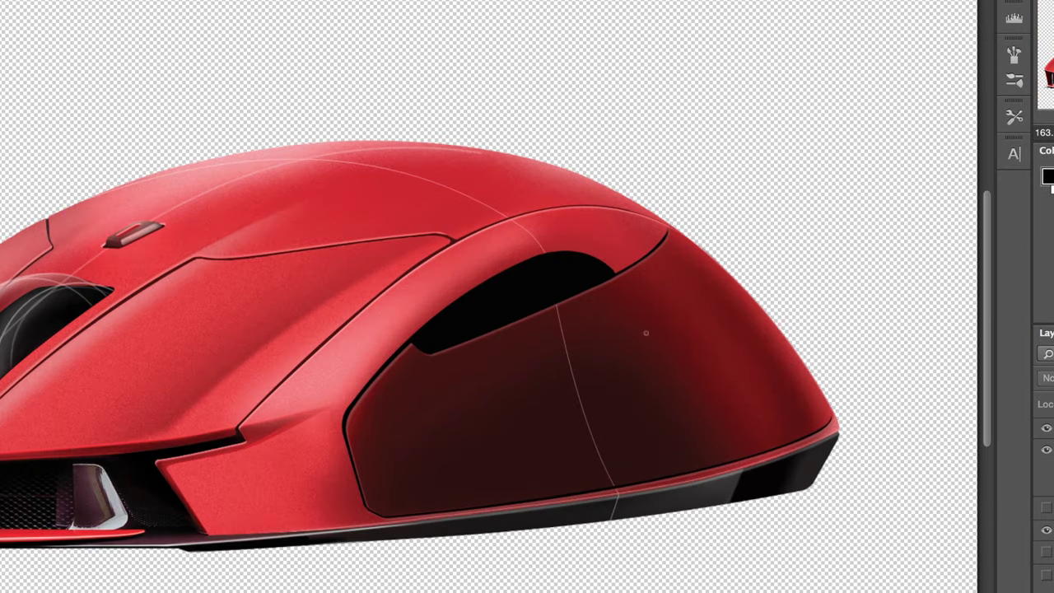
scroll(575, 304, "up", 3, "alt")
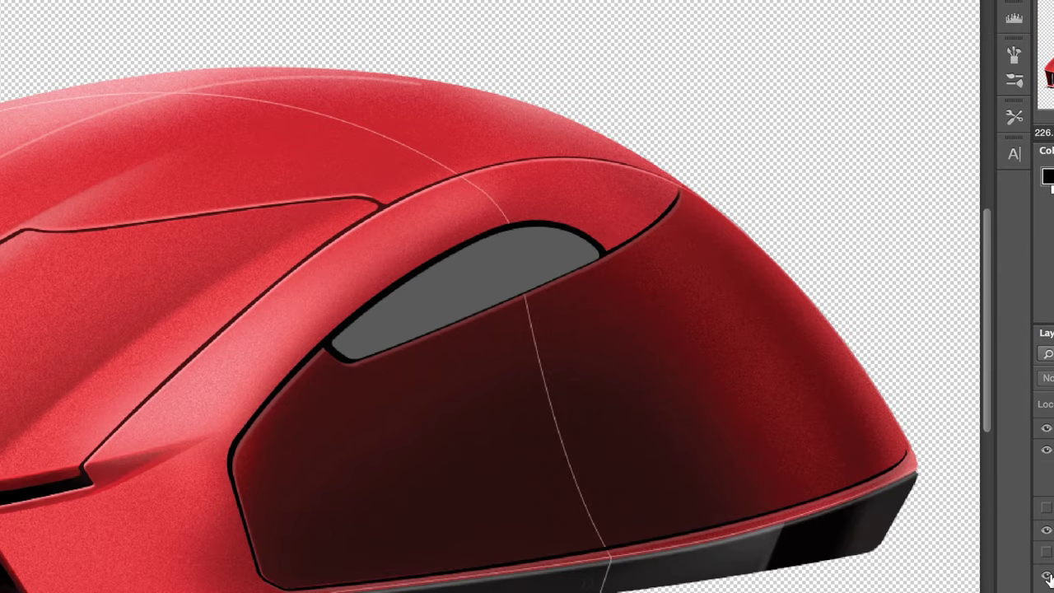
scroll(435, 247, "up", 4, "alt")
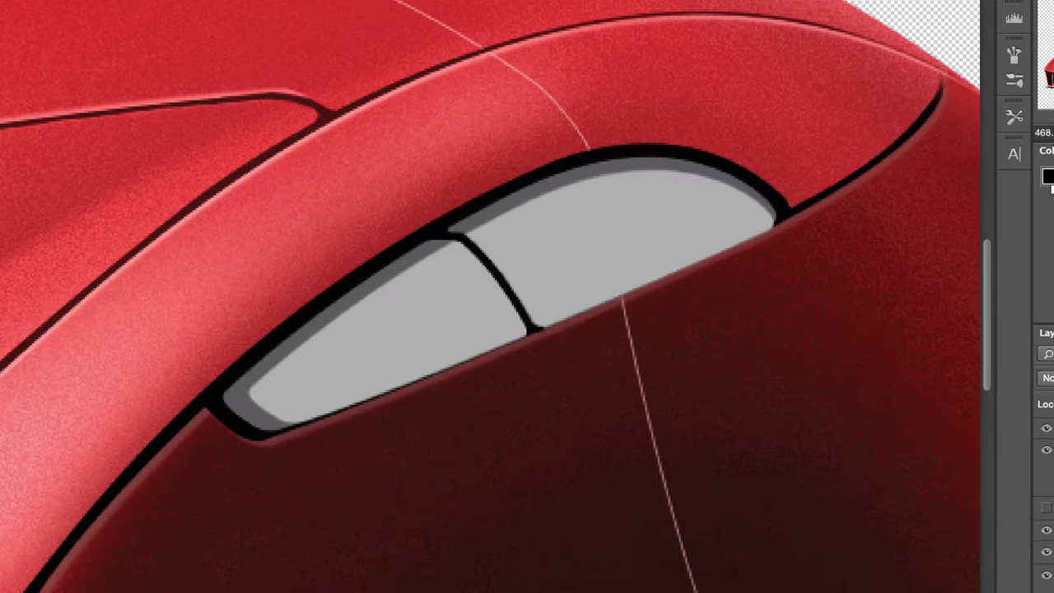
scroll(486, 255, "up", 2, "alt")
scroll(459, 247, "up", 1, "alt")
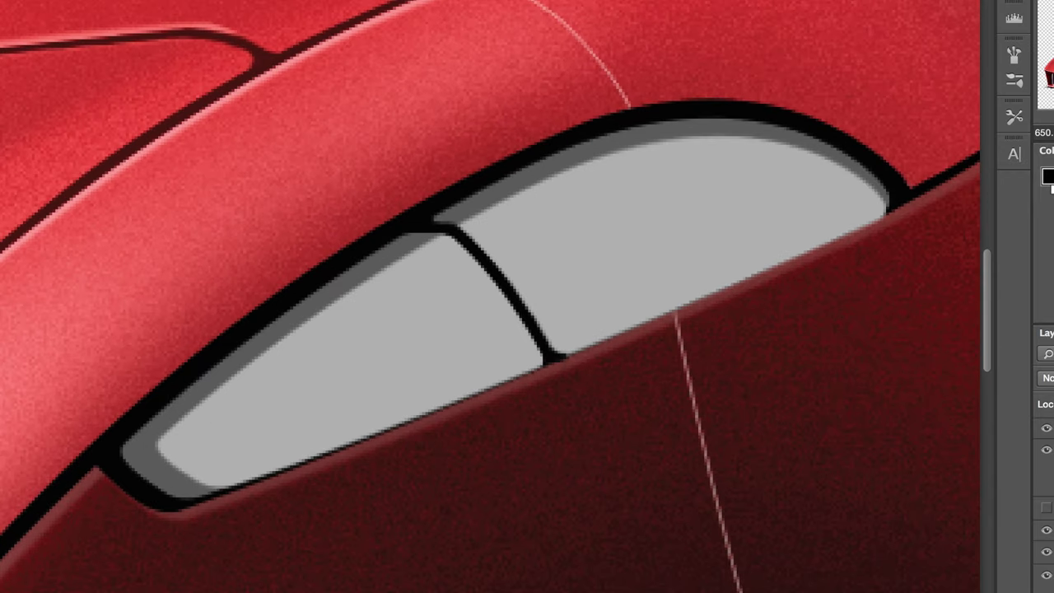
scroll(511, 399, "down", 2, "alt")
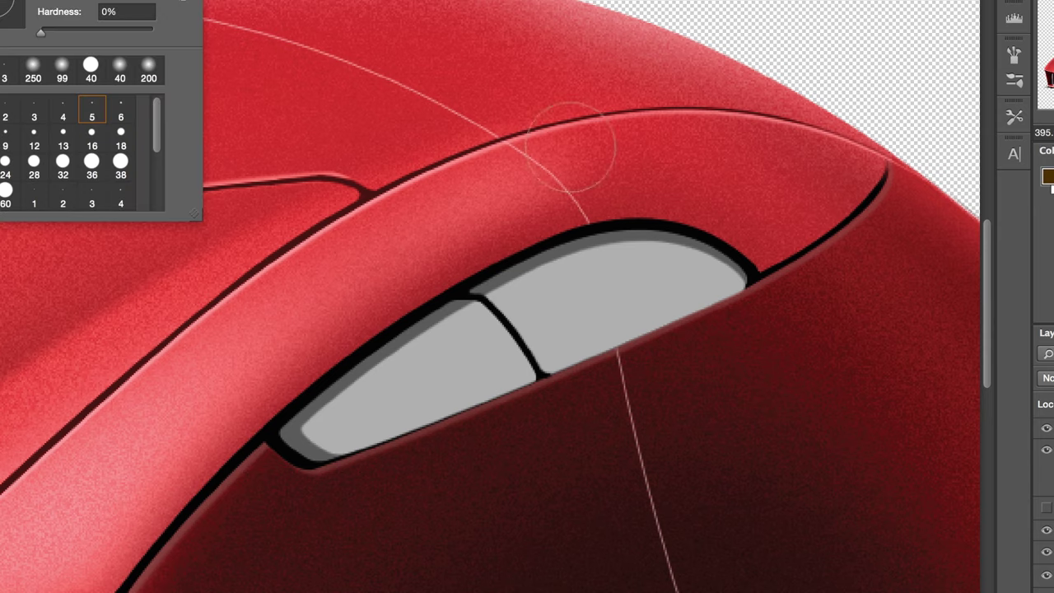
key("bracketright")
key("bracketright")
key("bracketright")
key("bracketright")
key("bracketright")
key("bracketright")
mouse_move(687, 280)
left_mouse_down()
mouse_move(176, 287)
mouse_move(89, 383)
left_mouse_up()
left_click_drag(659, 198, 86, 376)
Brush gold-brown shading across the lower parts of the two side buttons with varying soft brush sizes.
key("bracketright")
key("bracketright")
key("bracketright")
mouse_move(619, 342)
left_mouse_down()
mouse_move(390, 581)
mouse_move(543, 536)
left_mouse_up()
key("bracketleft")
key("bracketleft")
key("bracketleft")
key("bracketleft")
mouse_move(709, 358)
left_mouse_down()
mouse_move(368, 503)
mouse_move(695, 381)
mouse_move(426, 513)
left_mouse_up()
Select the rim around the side buttons and paint it with dark, gold and lighter highlight tones.
left_click(299, 442, "super")
left_click_drag(262, 467, 353, 499)
left_click(440, 323, "alt")
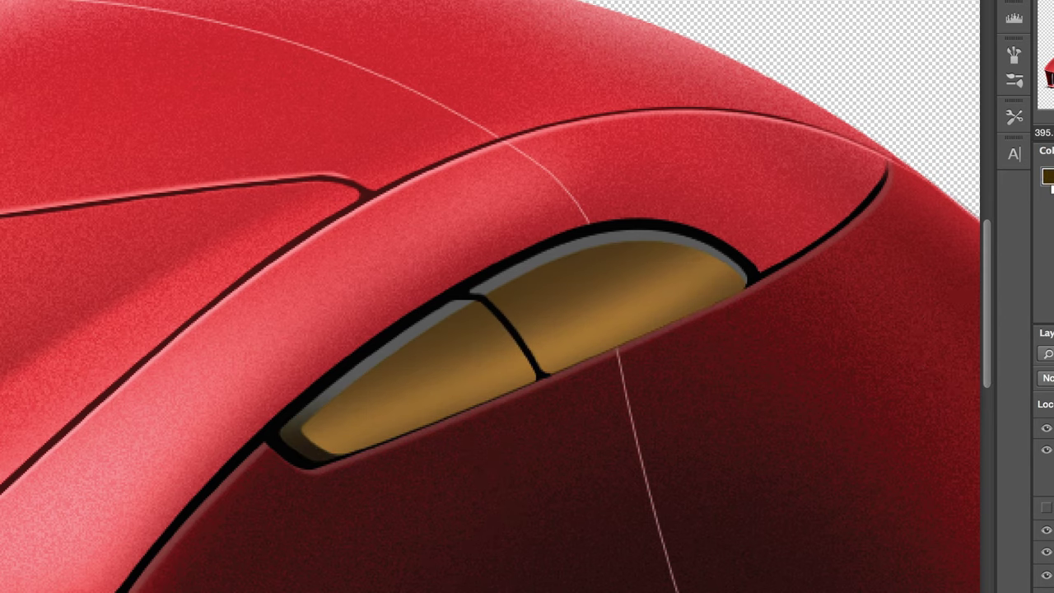
key("bracketleft")
mouse_move(288, 416)
left_mouse_down()
mouse_move(610, 247)
mouse_move(752, 279)
left_mouse_up()
left_click(286, 435, "alt")
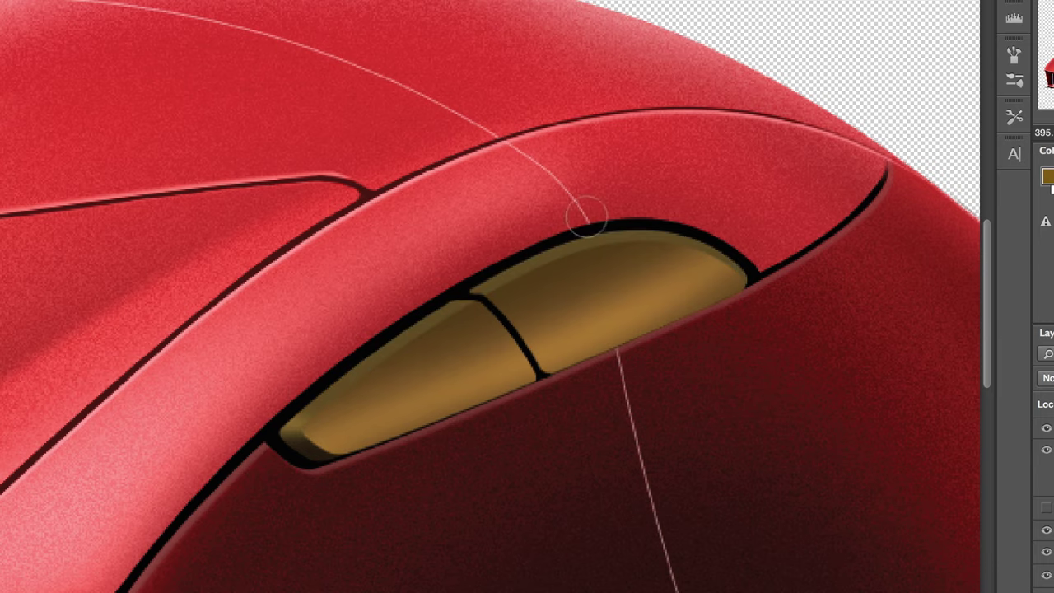
left_click_drag(588, 217, 486, 288)
scroll(519, 259, "down", 6, "alt")
scroll(622, 273, "up", 5, "alt")
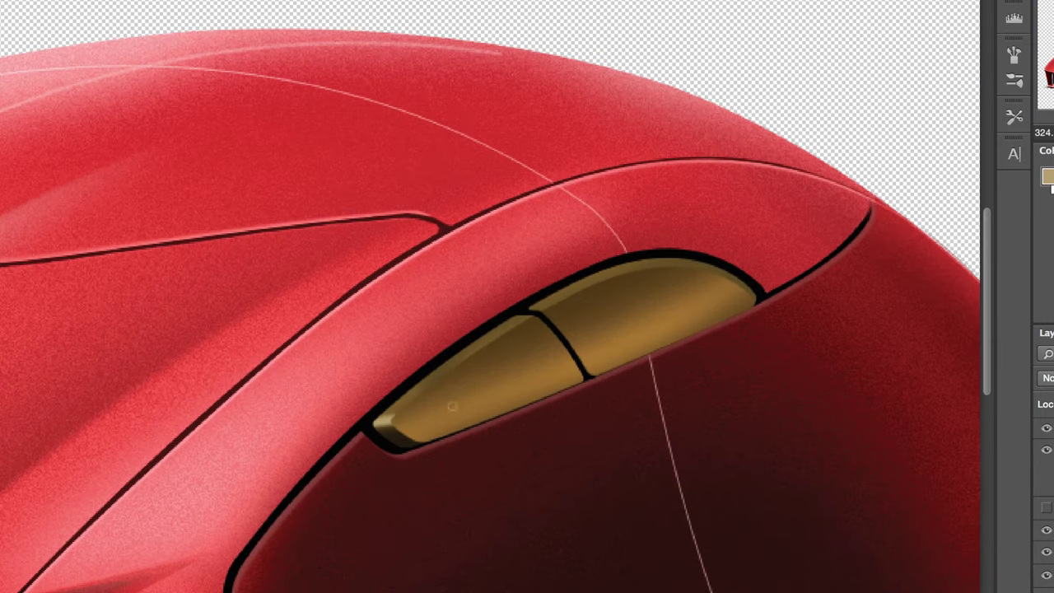
Draw an elliptical selection passing through the scroll wheel and add a new layer for its highlight.
scroll(578, 375, "down", 5, "alt")
scroll(140, 383, "up", 6, "alt")
scroll(224, 320, "up", 1, "alt")
left_click(234, 262, "super")
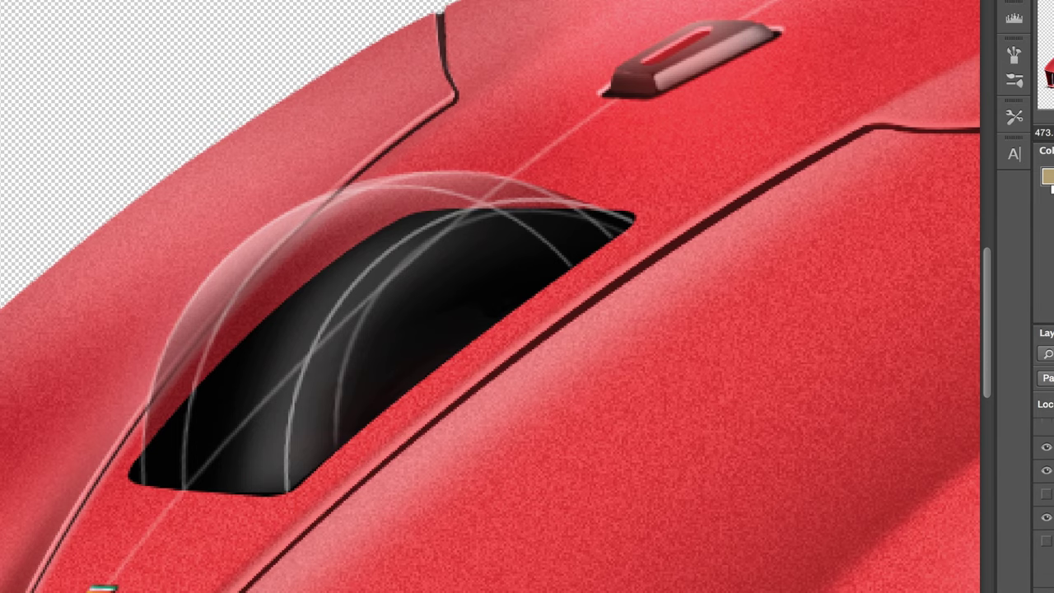
scroll(496, 324, "down", 1, "alt")
scroll(473, 305, "down", 2, "alt")
left_click_drag(180, 238, 507, 547)
left_click(377, 334, "super")
mouse_move(279, 236)
left_mouse_down()
mouse_move(300, 237)
mouse_move(623, 514)
mouse_move(628, 551)
left_mouse_up()
key("super+alt+shift+n")
Paint a soft white highlight across the scroll wheel within the elliptical selection and deselect.
key("b")
right_click(337, 122)
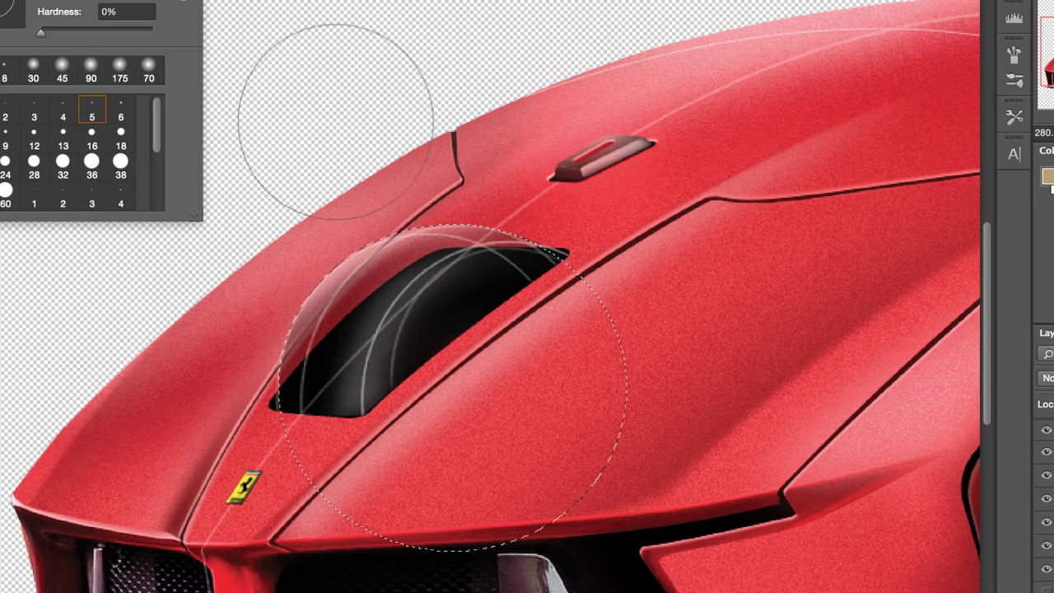
key("x")
key("bracketright")
key("bracketright")
key("bracketright")
left_click(362, 58)
key("bracketleft")
key("bracketleft")
key("bracketleft")
key("bracketleft")
key("bracketleft")
left_click_drag(239, 346, 522, 149)
key("super+d")
scroll(486, 158, "down", 4, "alt")
scroll(985, 437, "up", 2, "alt")
key("bracketleft")
key("bracketleft")
key("bracketleft")
key("bracketleft")
key("bracketleft")
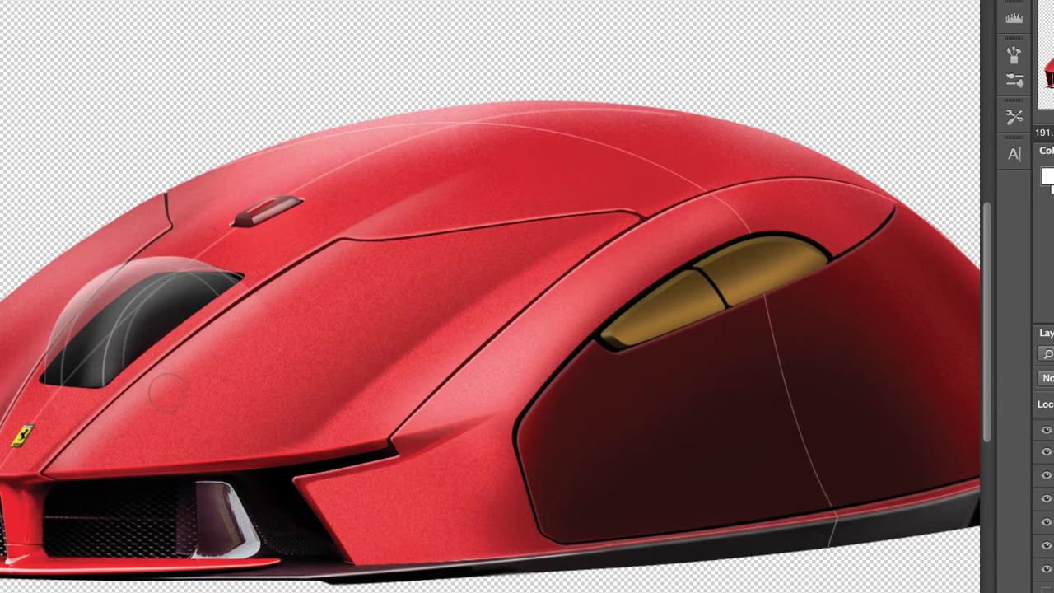
key("ctrl+0")
scroll(289, 395, "up", 3, "alt")
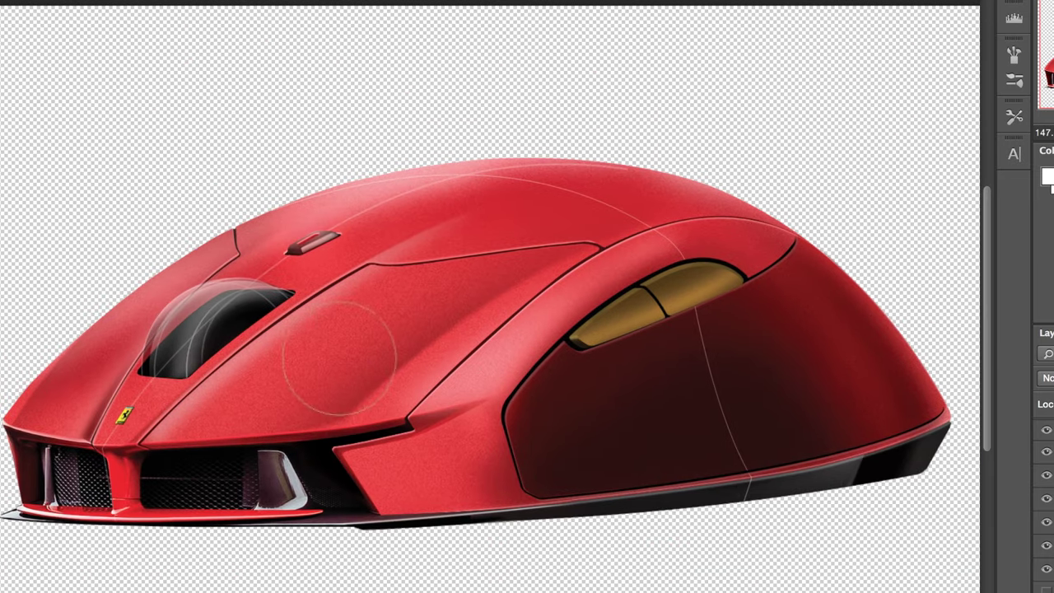
Duplicate the gold side button layer and try blend modes on the copy, including Overlay and Soft Light.
key("super+0")
key("super+j")
key("super+alt+g")
left_click(1048, 378)
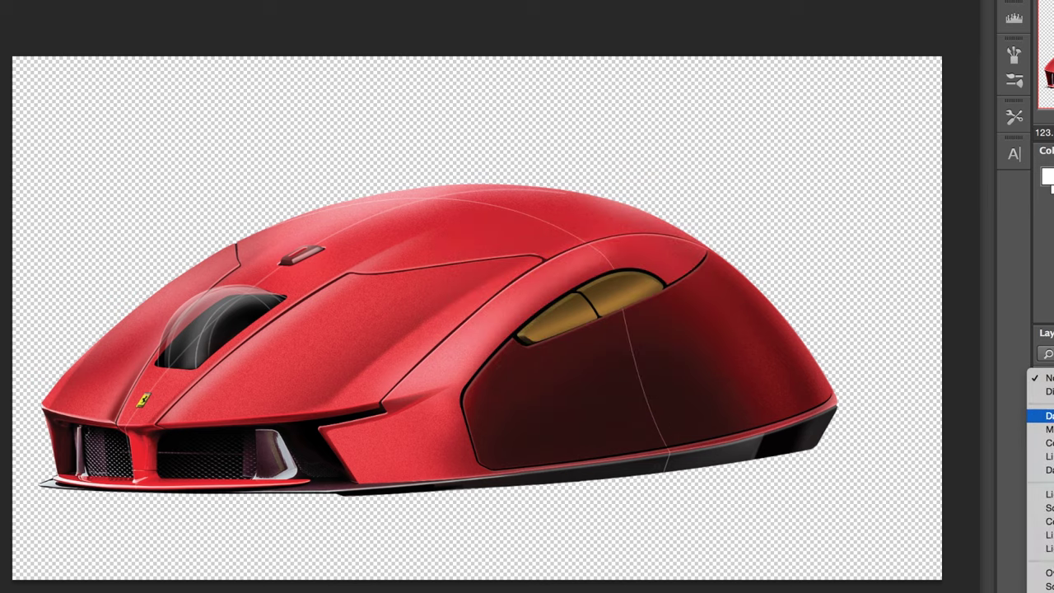
left_click(1049, 572)
left_click(1048, 378)
left_click(1048, 391)
left_click(1048, 378)
left_click(1049, 562)
Compare more blend modes on the side button copy, set it to Color Dodge, and toggle a layer's visibility to compare.
left_click(1048, 378)
left_click(1047, 378)
left_click(1048, 471)
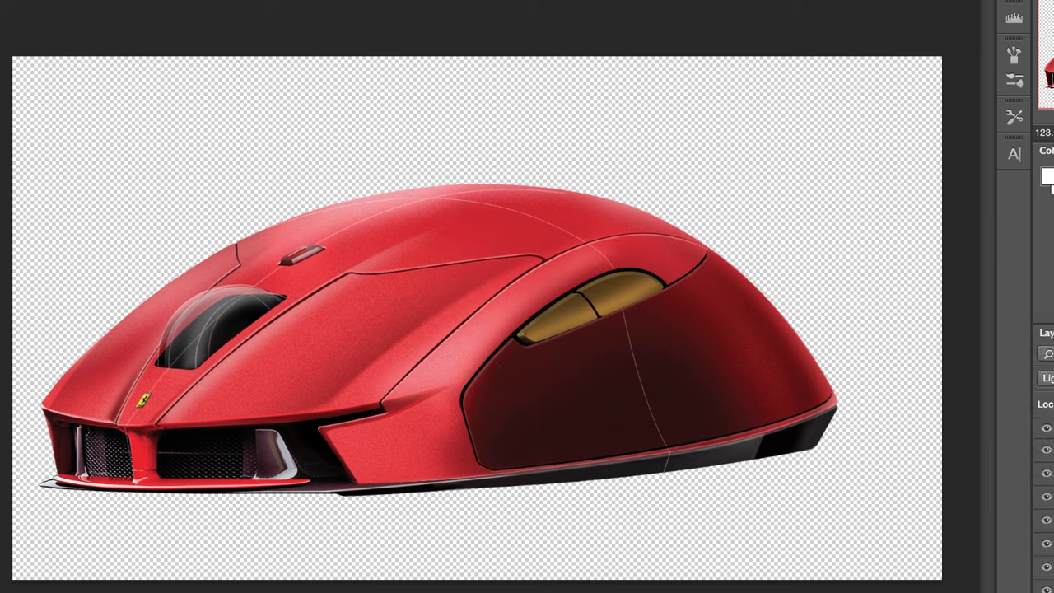
left_click(1048, 378)
left_click(1049, 392)
scroll(477, 292, "up", 5, "alt")
left_click(1048, 476)
left_click(1048, 475)
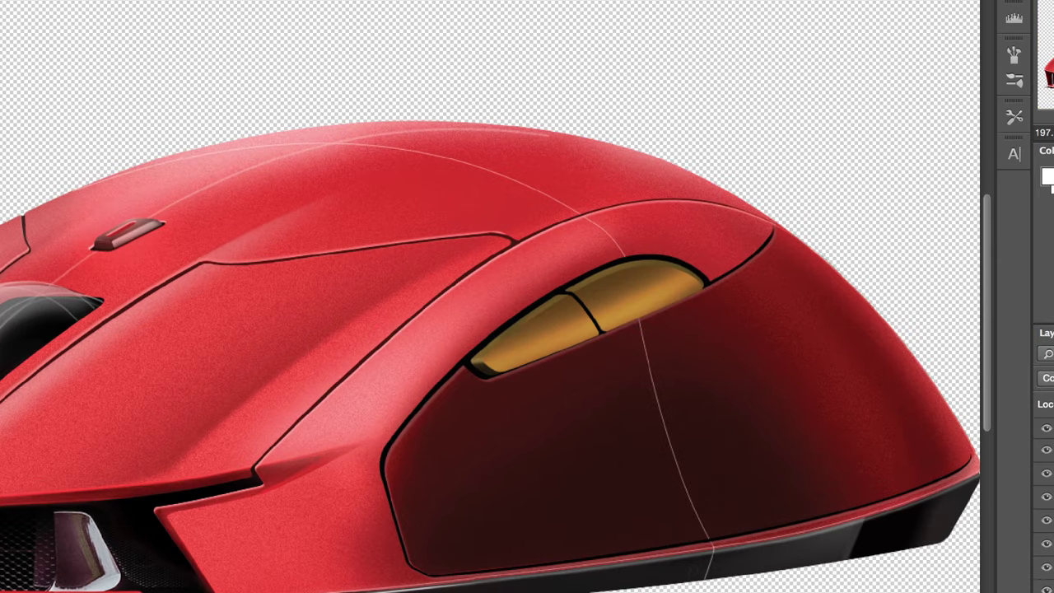
Sample gold from the side buttons, brush it along their upper edges, and clear the selection.
scroll(558, 270, "up", 2, "alt")
left_click(626, 280, "alt")
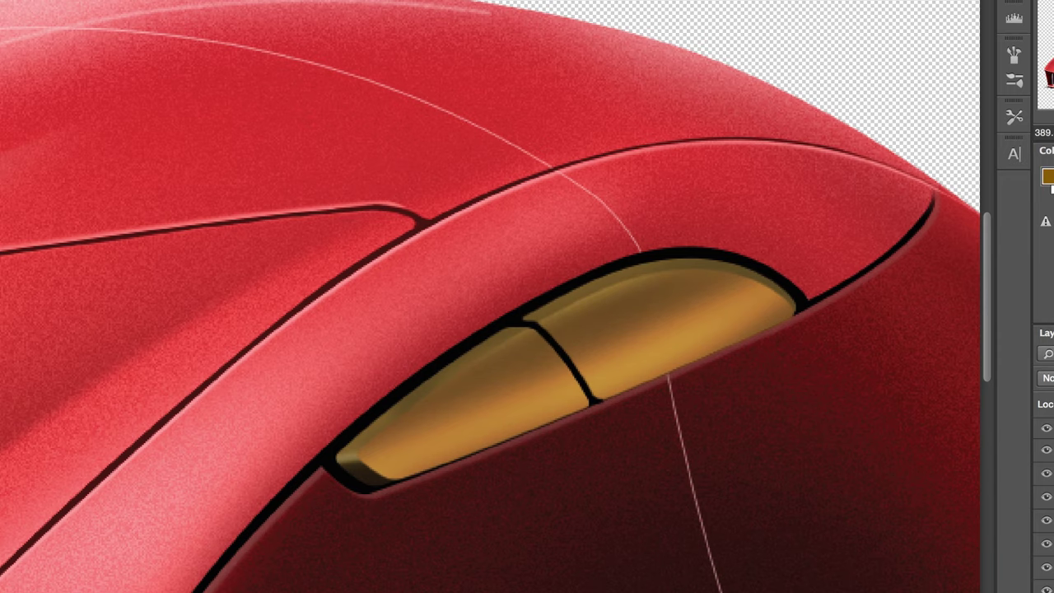
left_click(560, 337, "alt")
left_click_drag(568, 299, 725, 261)
scroll(774, 311, "down", 1, "alt")
left_click_drag(569, 272, 680, 247)
scroll(609, 288, "down", 3, "alt")
scroll(598, 294, "up", 2, "alt")
key("ctrl+h")
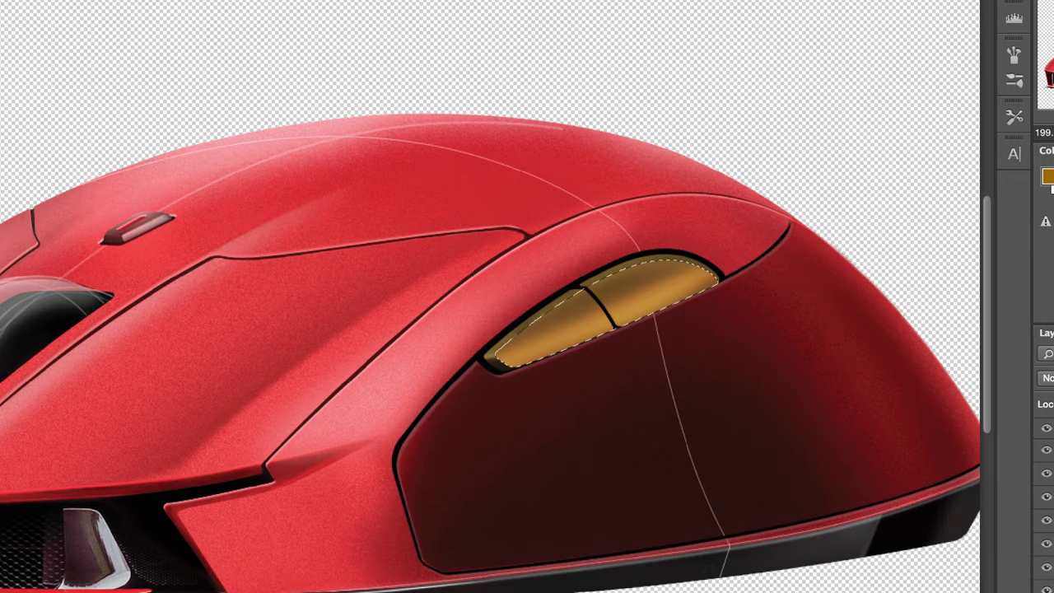
left_click(684, 135)
key("Return")
key("Return")
key("super+d")
scroll(576, 356, "down", 2, "alt")
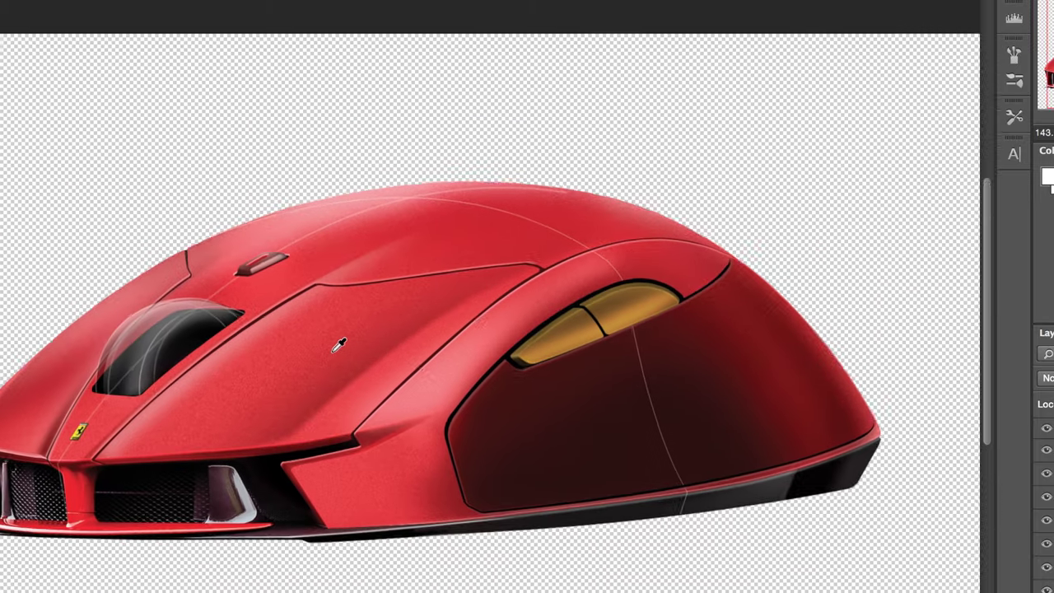
Merge the mouse layers into a single layer.
scroll(338, 346, "up", 1, "alt")
scroll(532, 266, "down", 2, "alt")
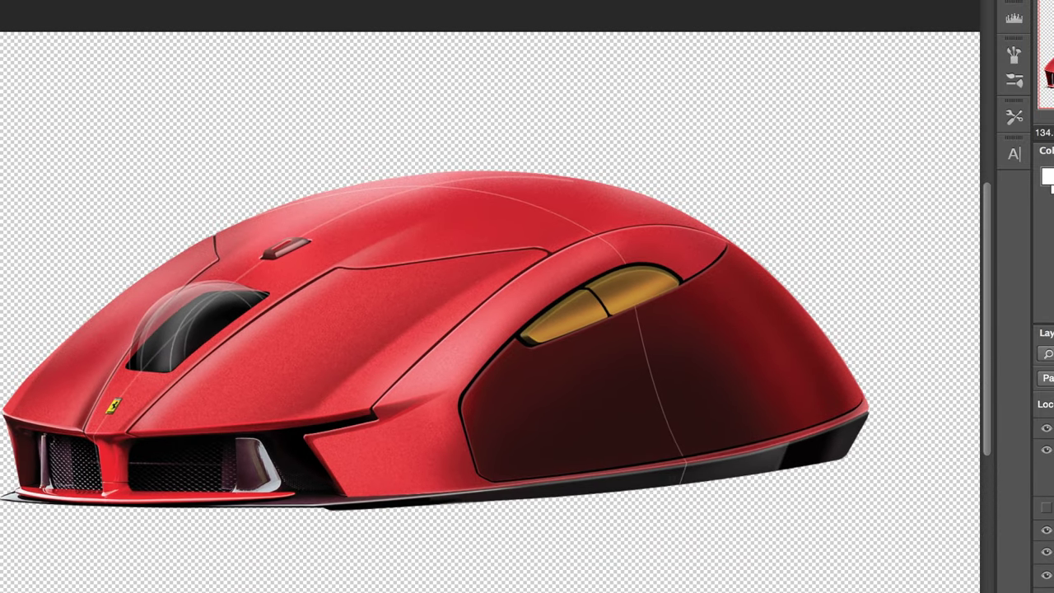
left_click(148, 0)
key("super+e")
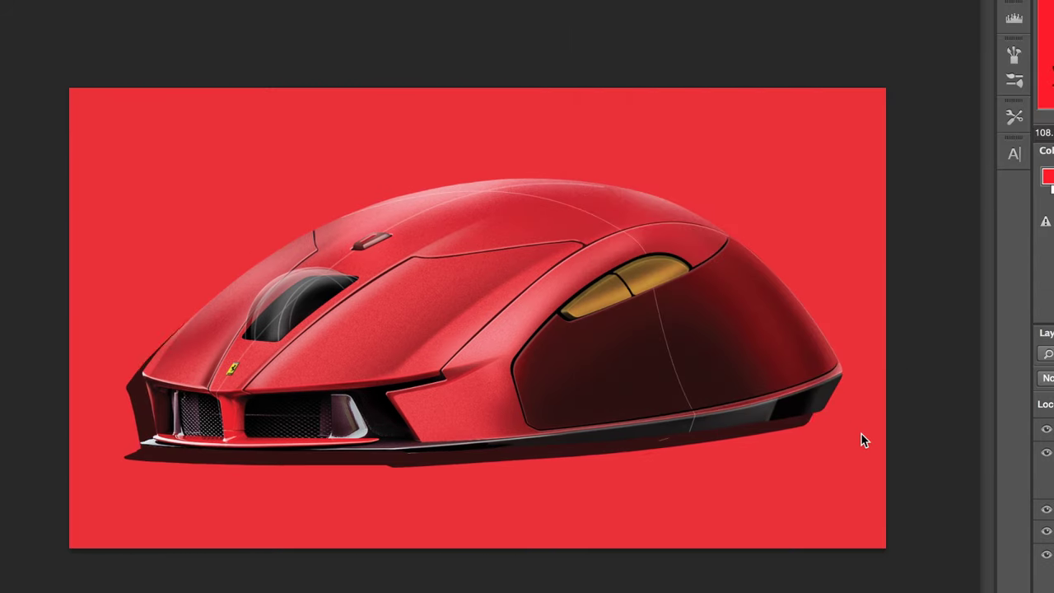
Distort the dark shadow copy so it spreads past the front and rear and sits closer beneath the mouse.
key("super+t")
left_click_drag(115, 489, 62, 468, "super")
left_click_drag(816, 489, 863, 487, "super")
left_click_drag(115, 192, 127, 192, "super")
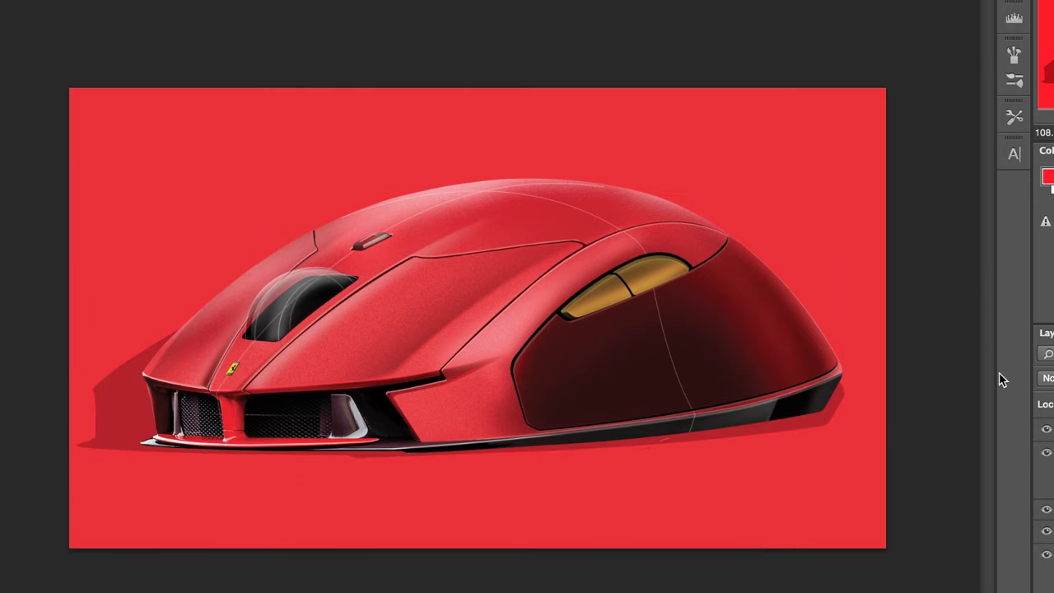
key("super+t")
mouse_move(888, 437)
left_mouse_down()
mouse_move(904, 403)
mouse_move(847, 417)
left_mouse_up()
key("Return")
Blend the shadow beside the front bumper into the red background with a gradient.
mouse_move(89, 407)
left_mouse_down()
mouse_move(88, 385)
mouse_move(325, 313)
left_mouse_up()
left_click(354, 1)
mouse_move(371, 75)
left_click(683, 145)
left_click(978, 88)
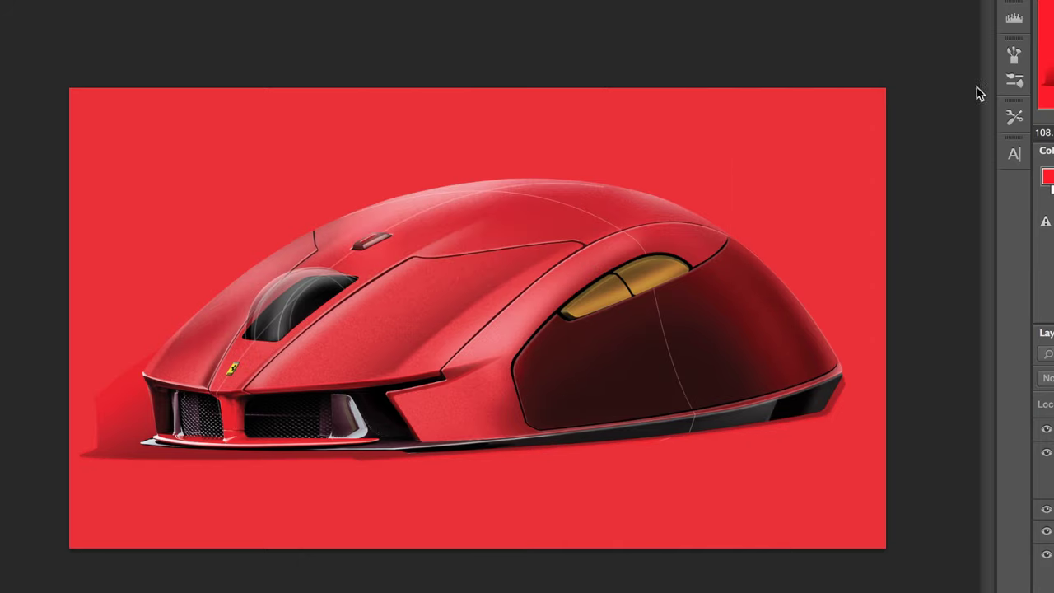
Pull the shadow's upper front corner inward and warp its underside to fit beneath the mouse.
key("super+t")
left_click_drag(77, 239, 272, 308, "super")
left_click(659, 1)
left_click_drag(766, 416, 705, 435)
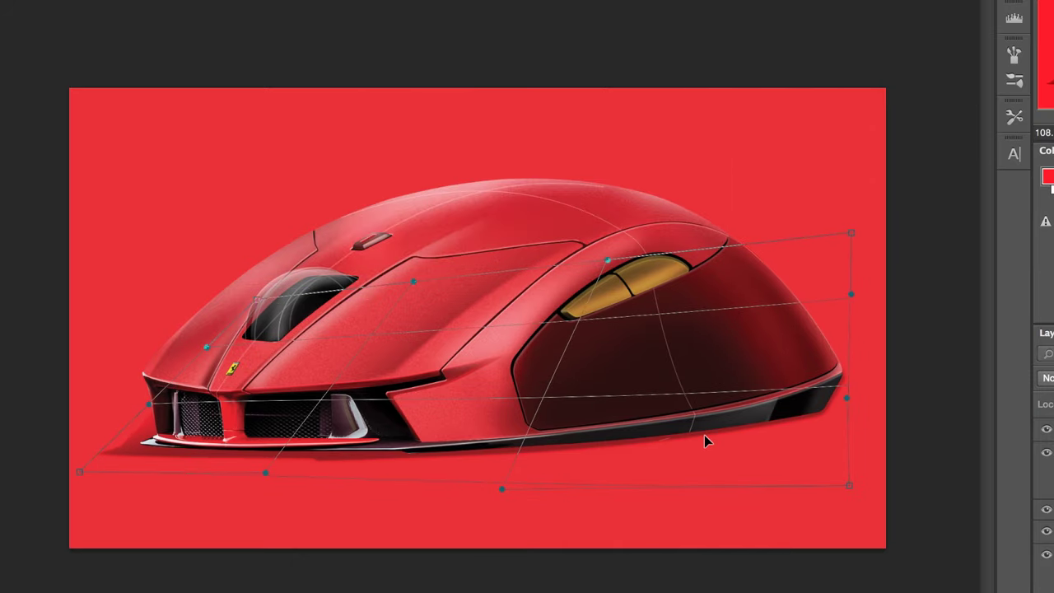
key("Return")
Duplicate the mouse layer and set the copy to Multiply to darken the body.
key("super+j")
left_click(1048, 378)
left_click(1048, 445)
left_click_drag(445, 272, 642, 346)
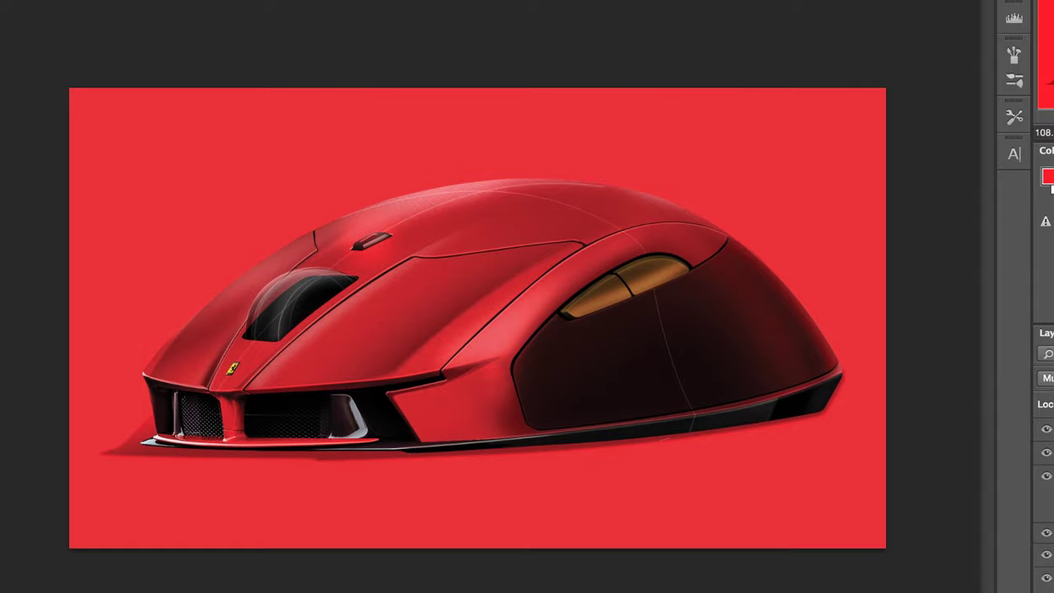
Duplicate the mouse layer again and try blend modes on it, including Lighter Color and Soft Light.
key("super+j")
left_click(1047, 378)
left_click(1048, 350)
left_click(1048, 378)
left_click(1047, 406)
left_click(1047, 378)
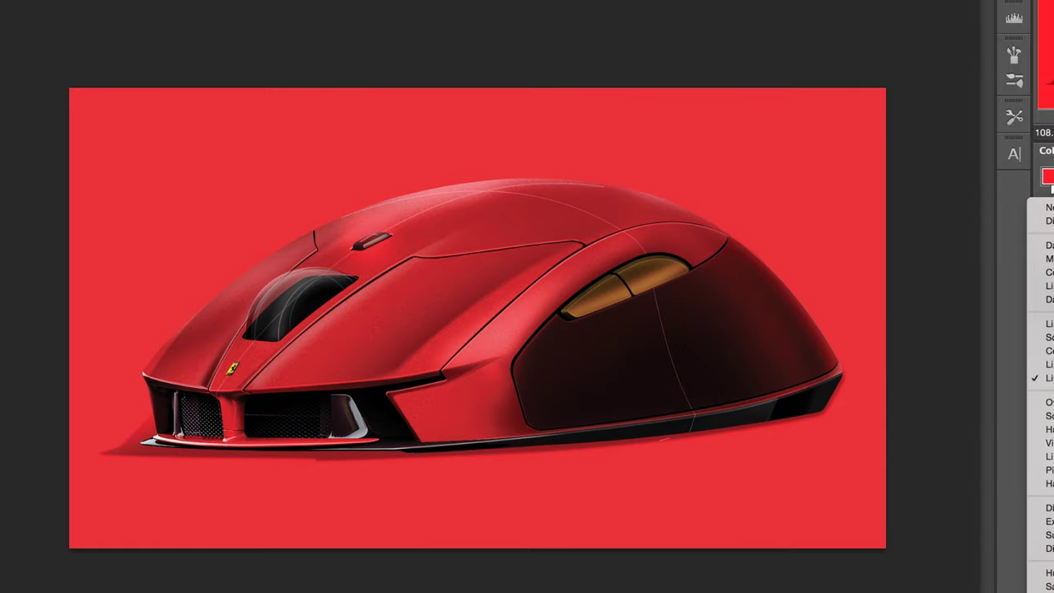
left_click(1048, 415)
Compare further blend modes on the newest mouse copy, including Linear Light.
left_click(1048, 378)
left_click(1047, 418)
left_click(1048, 378)
left_click(1048, 457)
left_click(1048, 378)
left_click(1047, 145)
left_click(1048, 378)
Add a Color Overlay through the layer style settings, then reopen the style and adjust the overlay.
left_click(1036, 470)
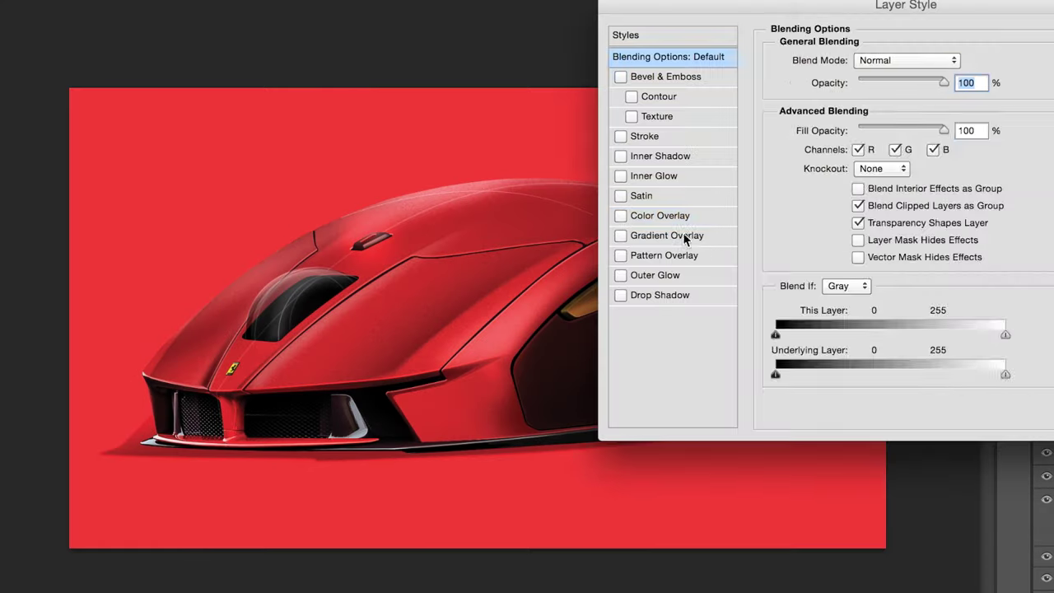
left_click(659, 216)
left_click(845, 172)
left_click(1035, 65)
scroll(475, 318, "up", 2, "alt")
double_click(1048, 523)
left_click(845, 172)
left_click(845, 74)
left_click(1035, 64)
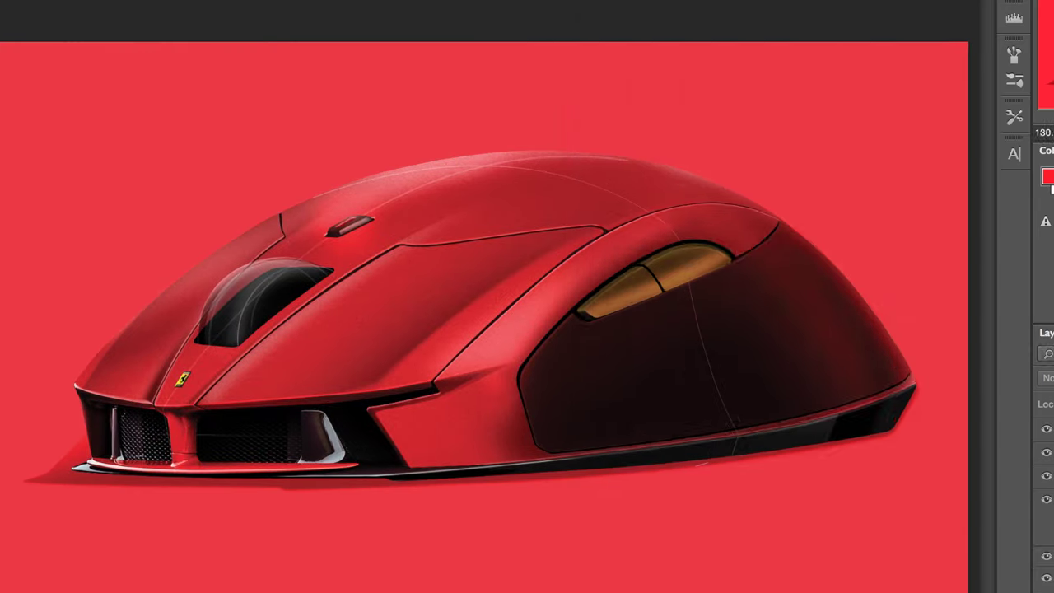